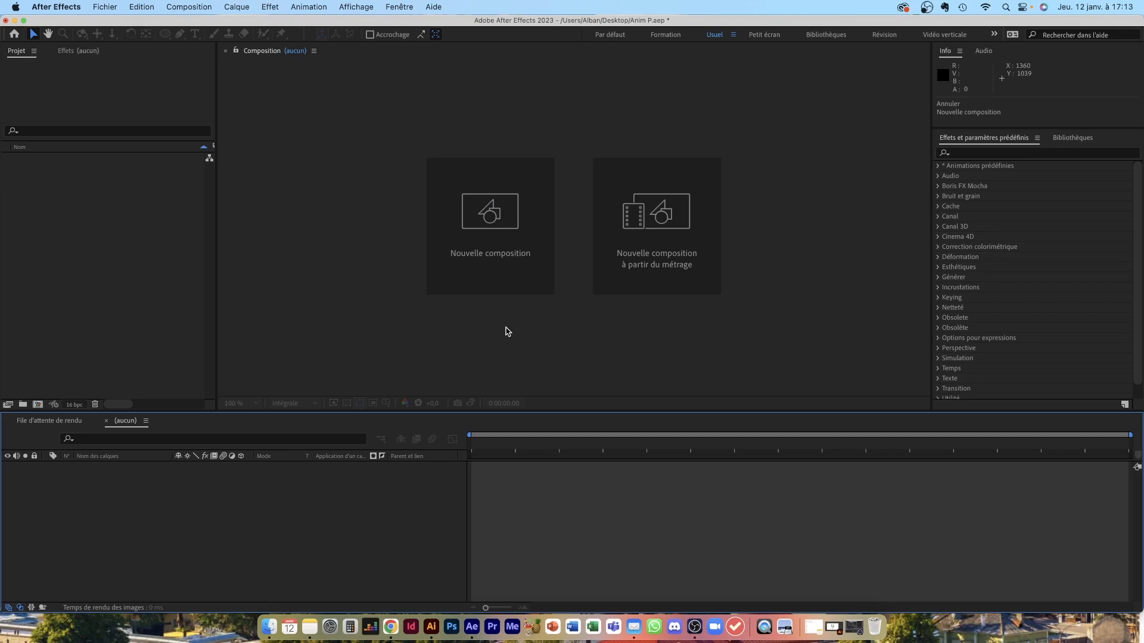
Create a five-second 1920x1080 composition at 25 fps and import Plante à animer.ai as a composition with its layers
click(487, 263)
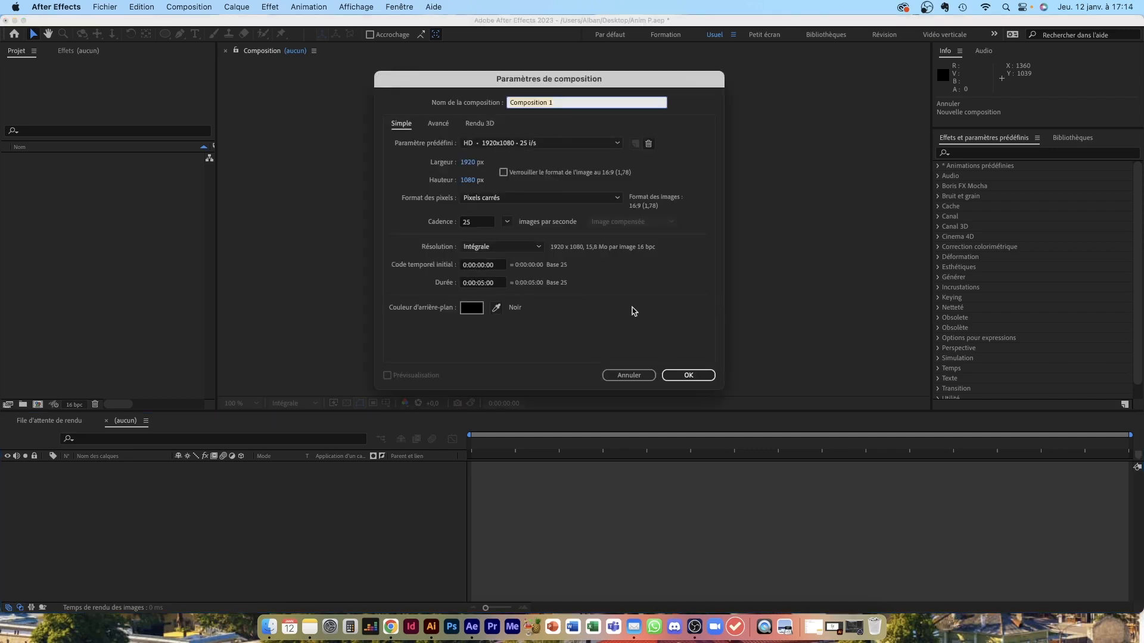
click(686, 375)
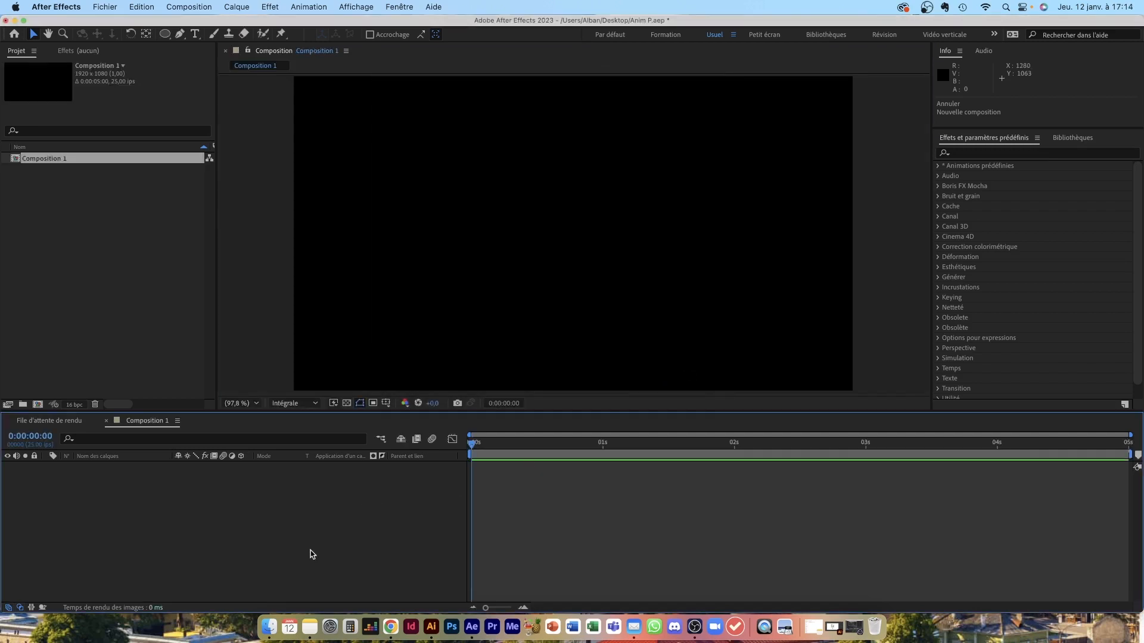
click(270, 627)
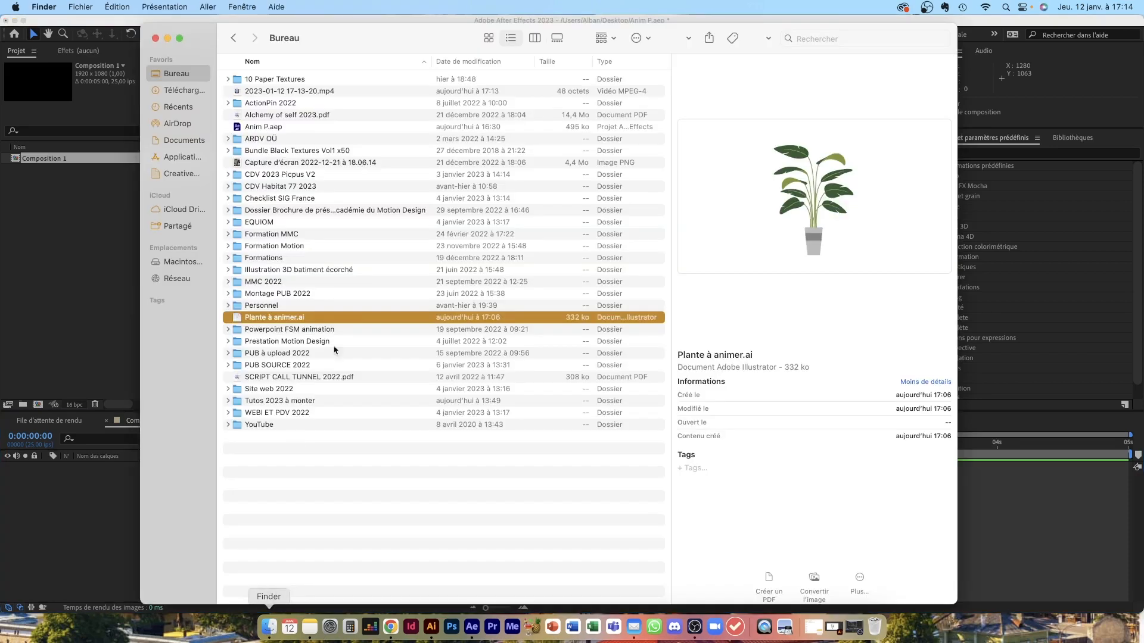
drag(278, 320, 74, 262)
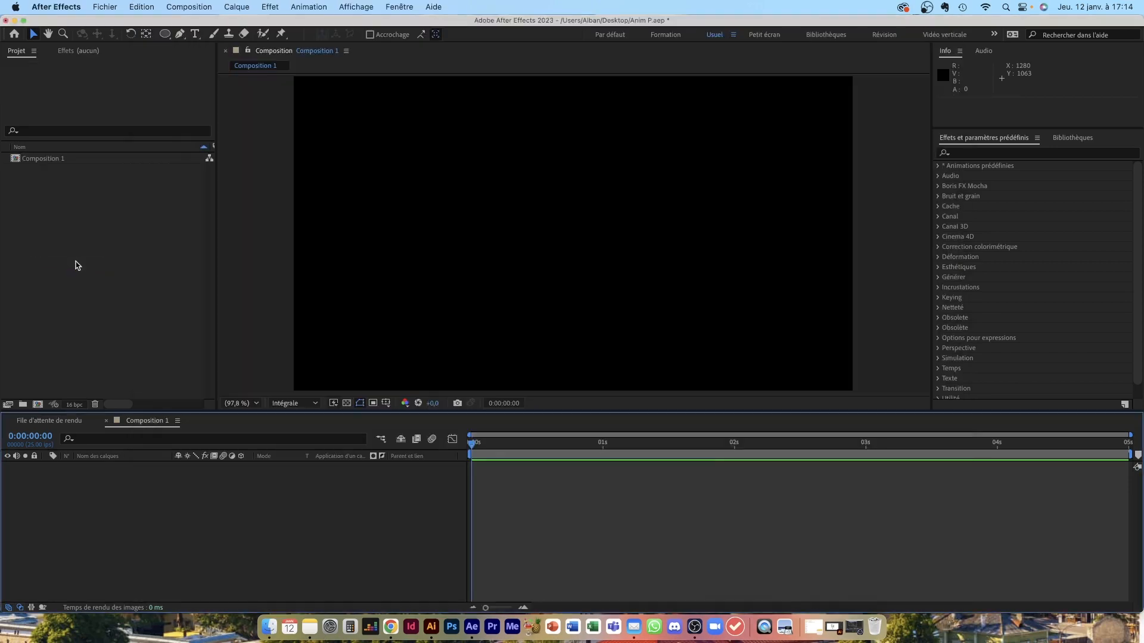
click(661, 347)
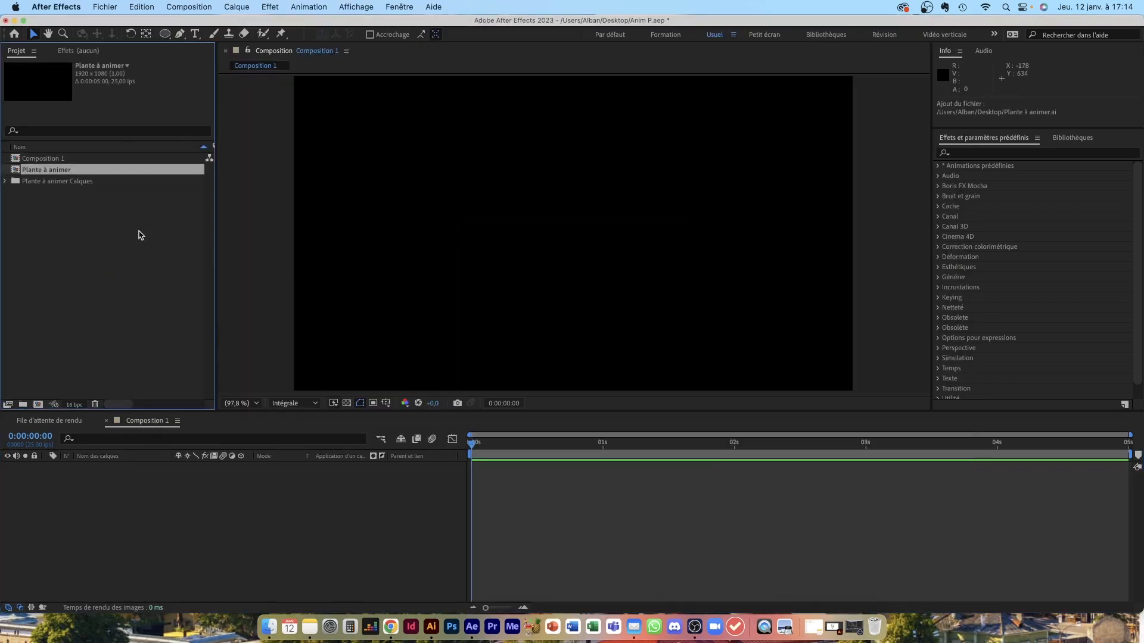
Add the Plante à animer composition to Composition 1 and open it to reach its separate layers
drag(59, 169, 124, 489)
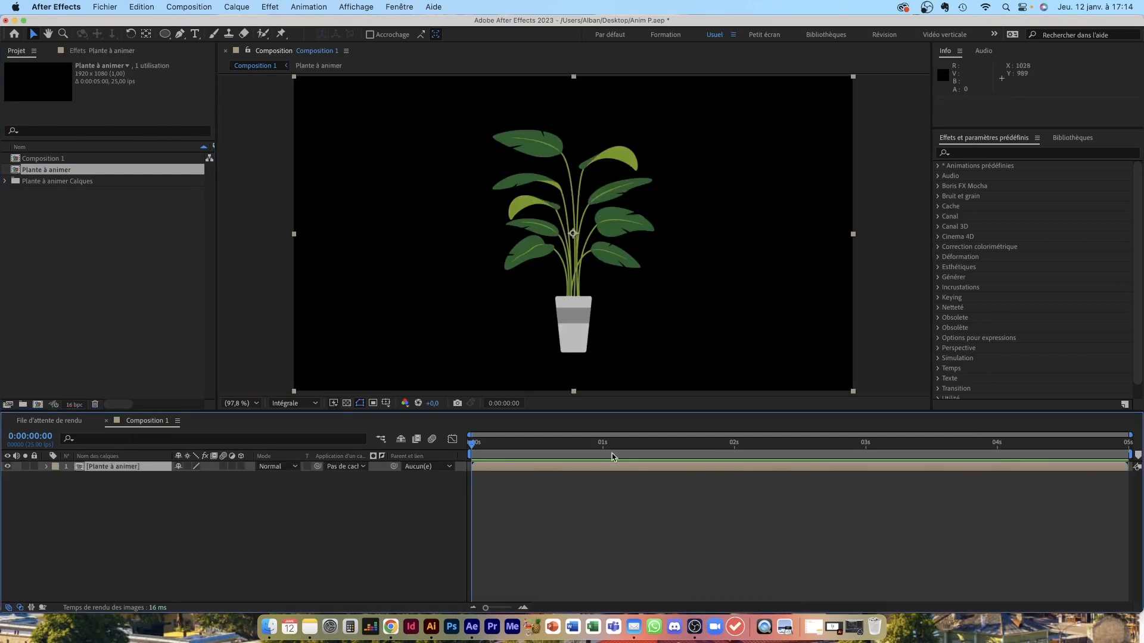
click(545, 532)
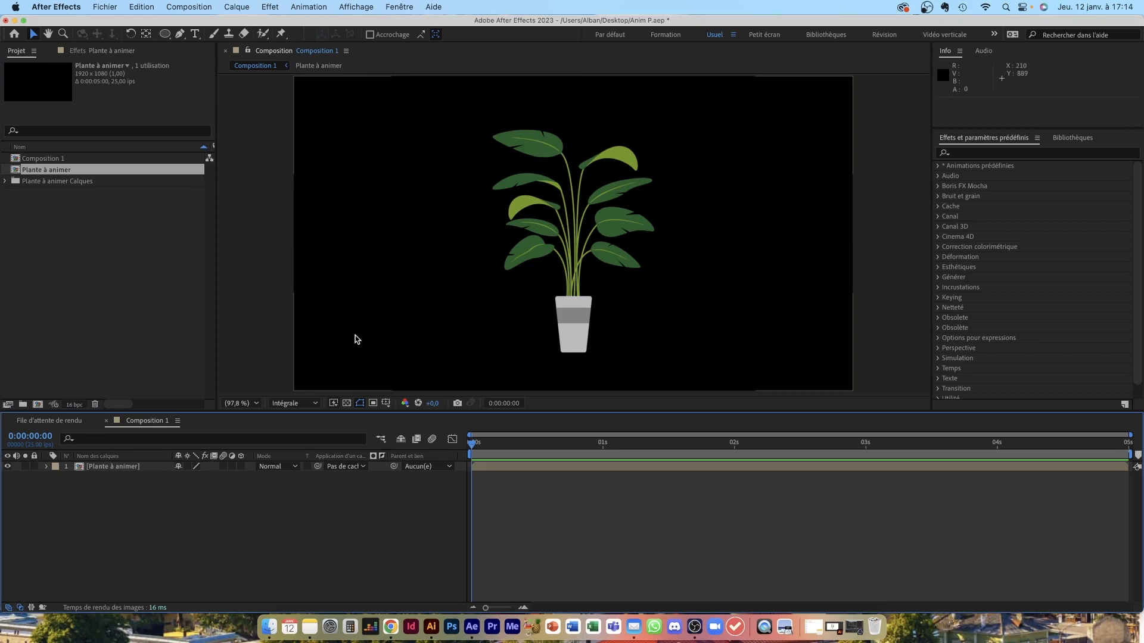
double_click(102, 470)
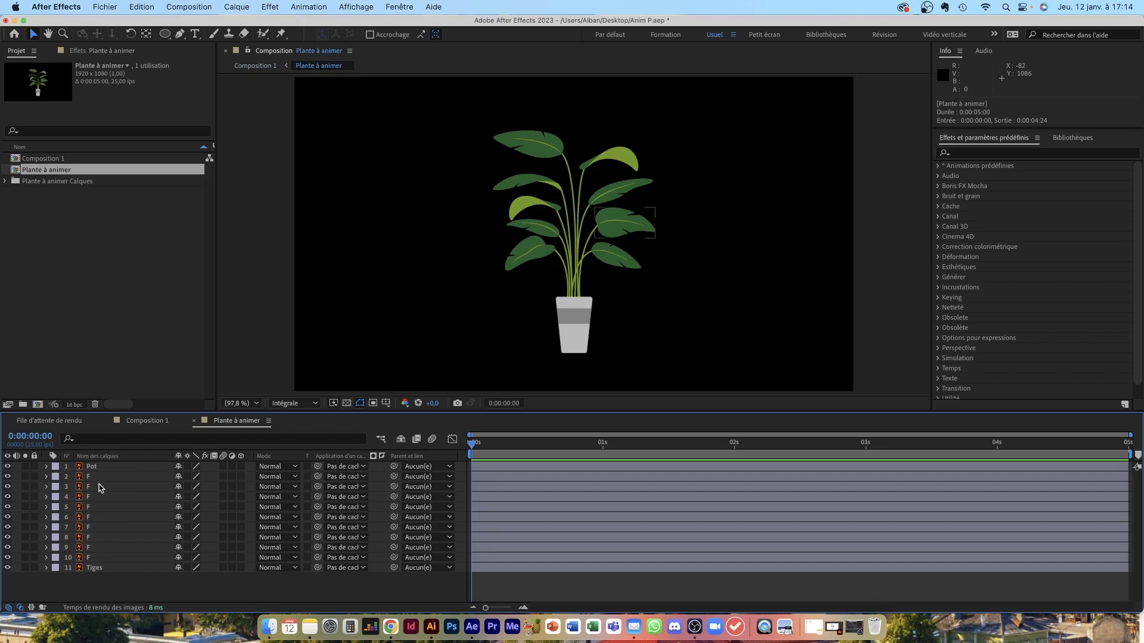
Examine which leaves of the plant belong to the F layers, numbers 2 to 10
click(97, 477)
shift+click(97, 557)
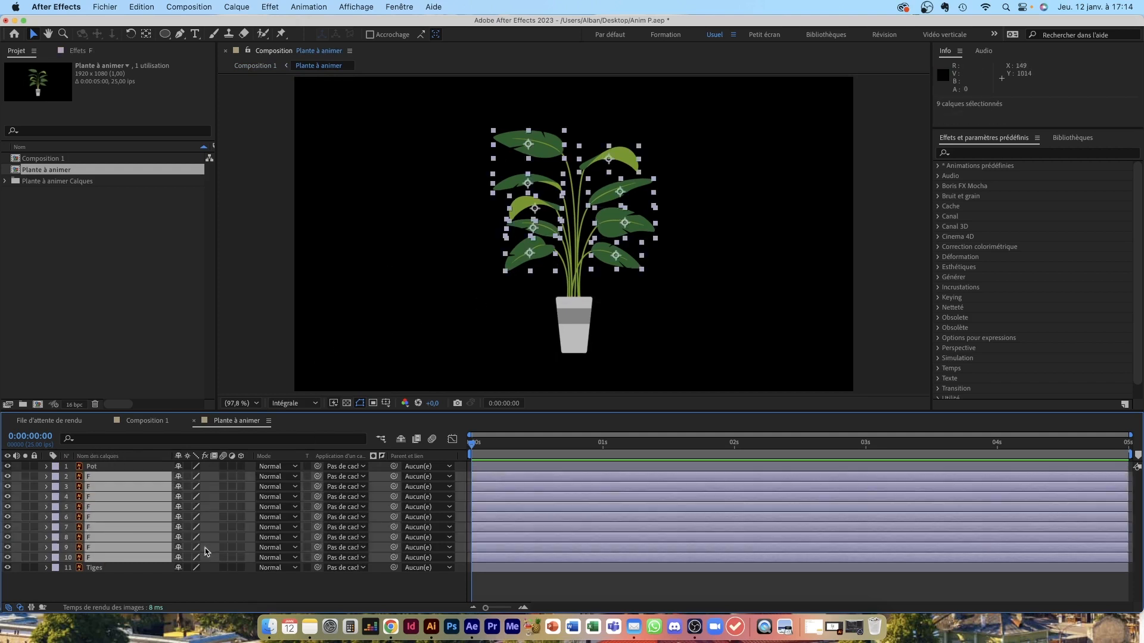
click(129, 583)
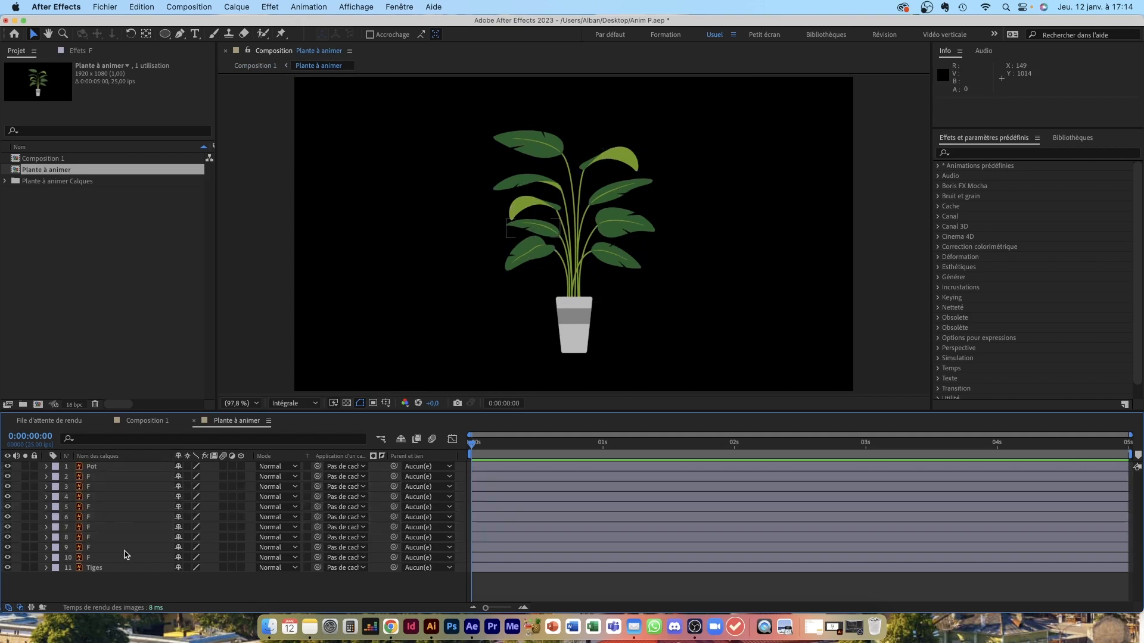
click(123, 558)
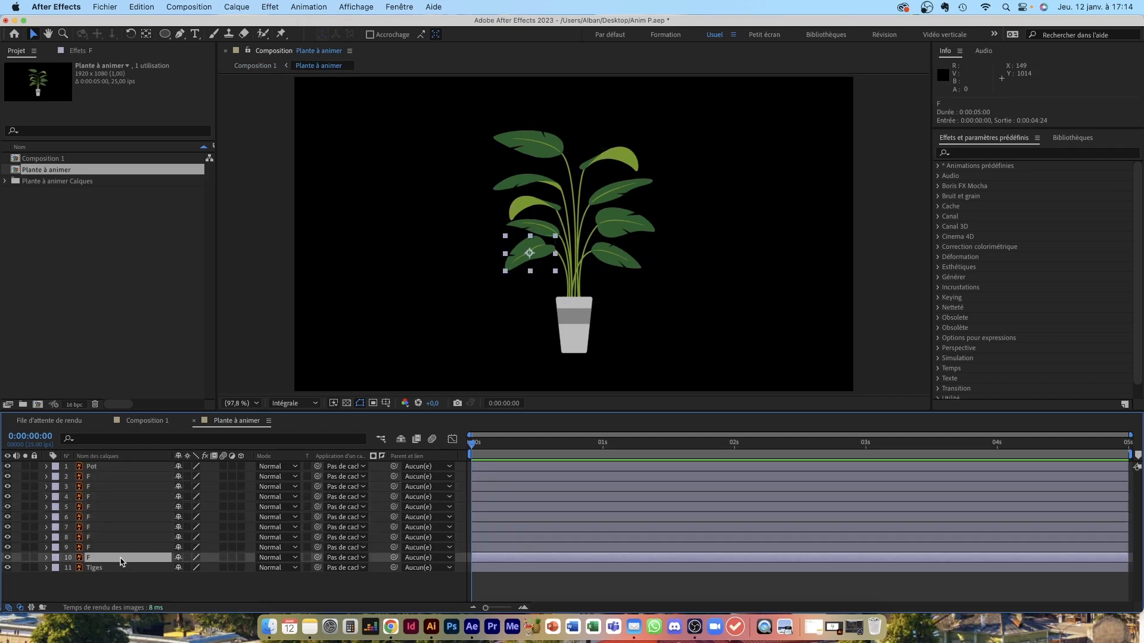
shift+click(115, 480)
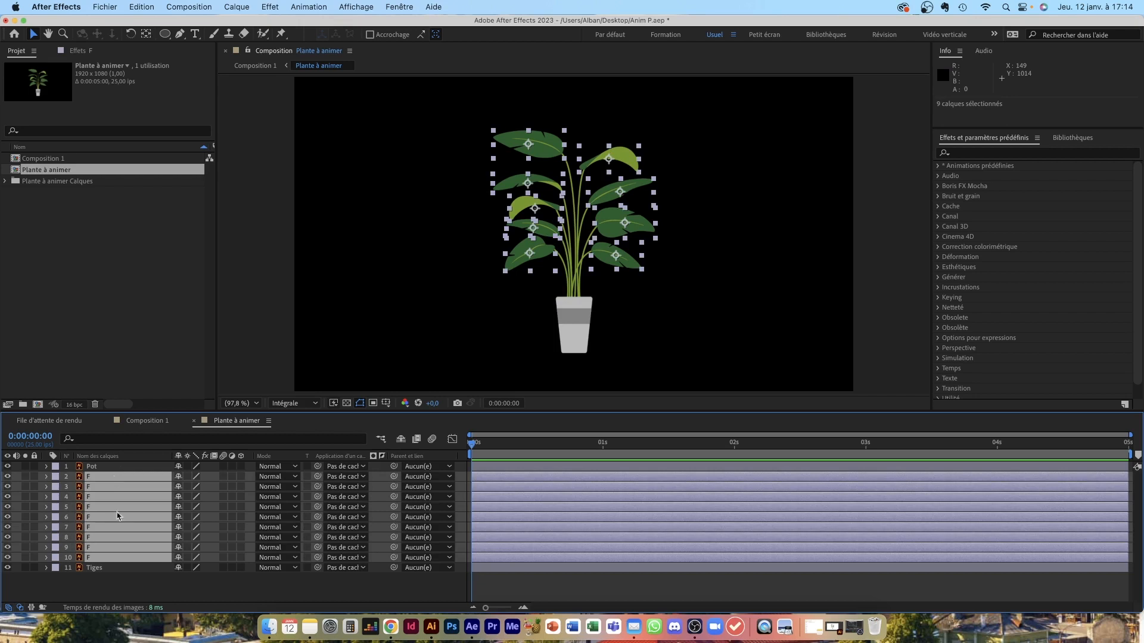
click(117, 581)
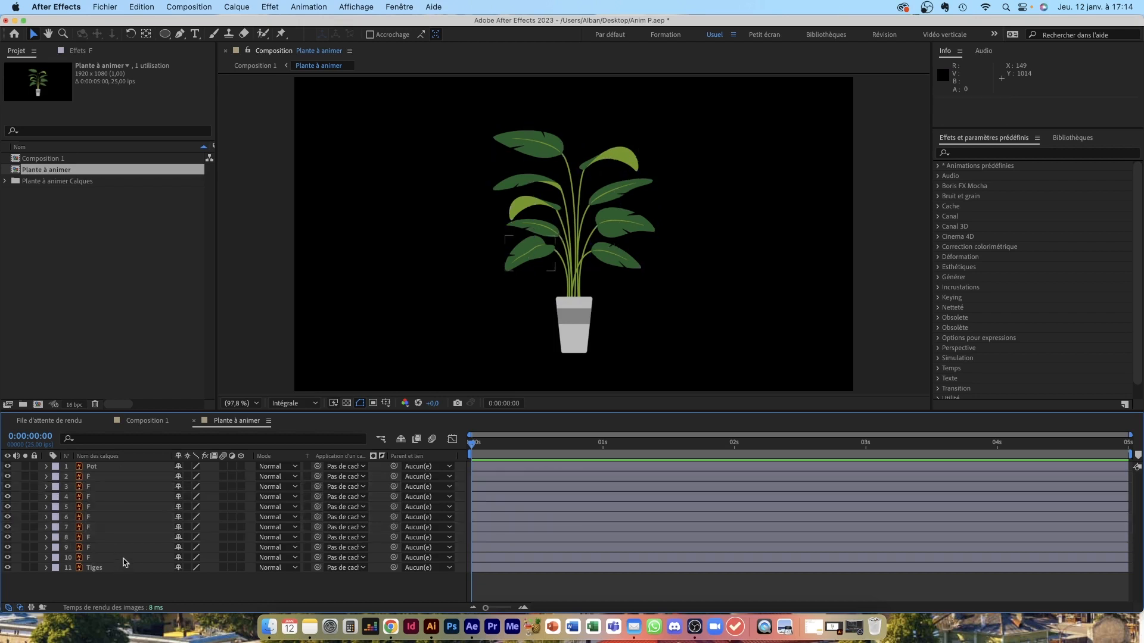
Move the anchor points of the four lower left leaves, layers 10 to 7, to where each leaf joins its stem
click(124, 559)
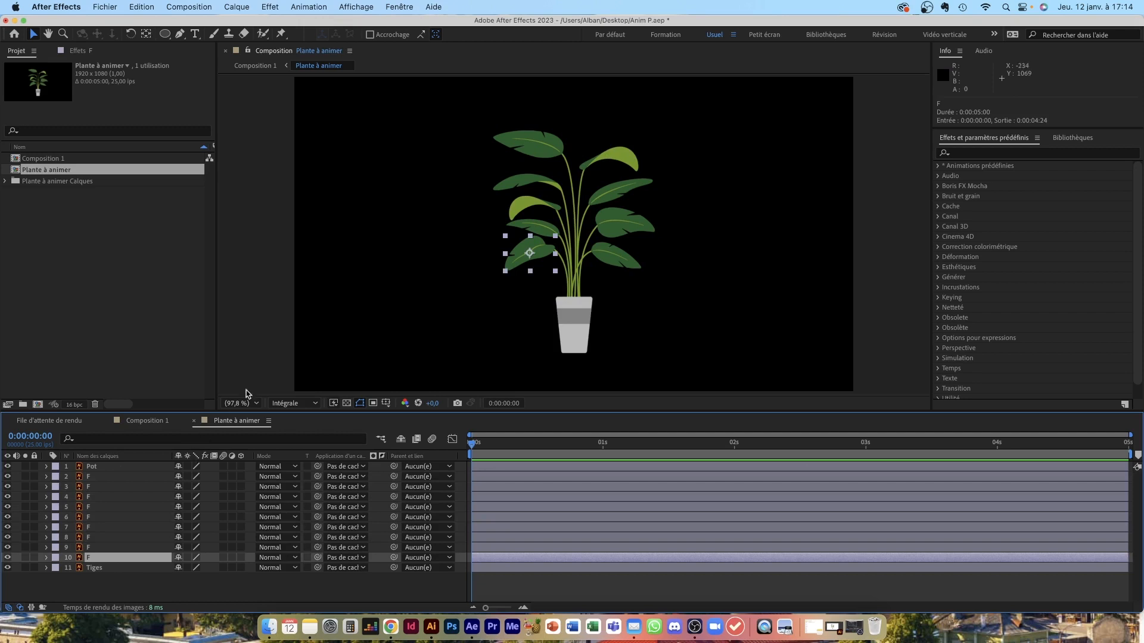
key(period)
key(period)
key(period)
key(period)
key(period)
key(comma)
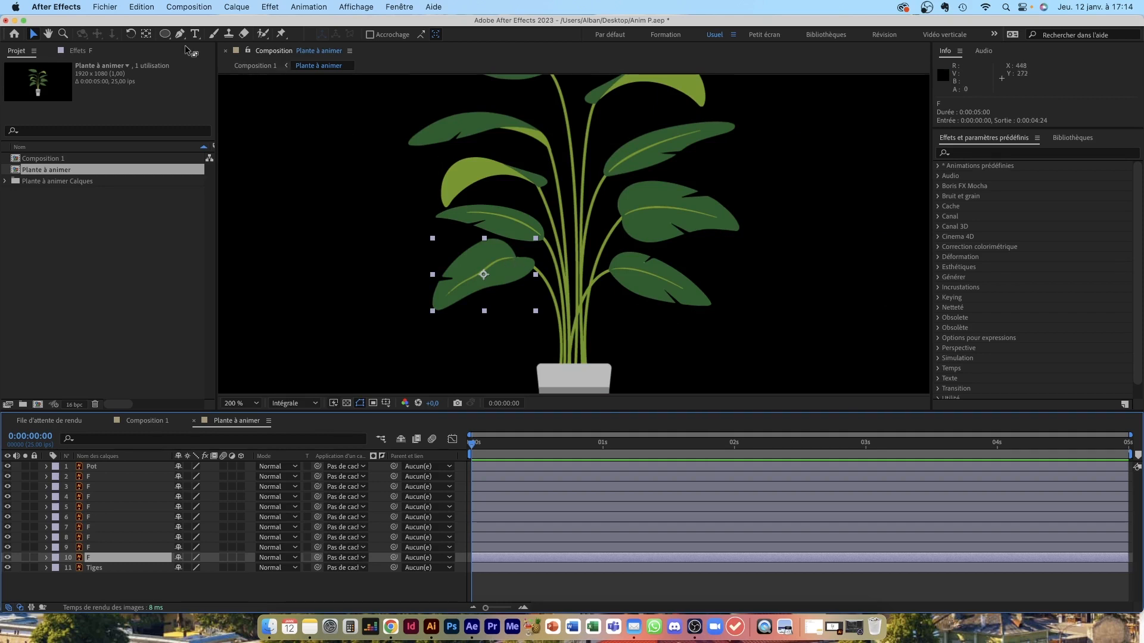
click(146, 34)
drag(483, 274, 533, 266)
click(137, 548)
drag(490, 224, 541, 237)
click(141, 537)
drag(494, 182, 542, 183)
click(141, 528)
drag(480, 132, 548, 147)
Move the anchor points of the top-left leaf and the four right-hand leaves to where each joins its stem
key(space)
drag(519, 111, 476, 168)
drag(438, 108, 508, 129)
drag(603, 138, 550, 157)
drag(627, 207, 571, 230)
drag(635, 272, 579, 279)
drag(618, 335, 569, 328)
click(33, 34)
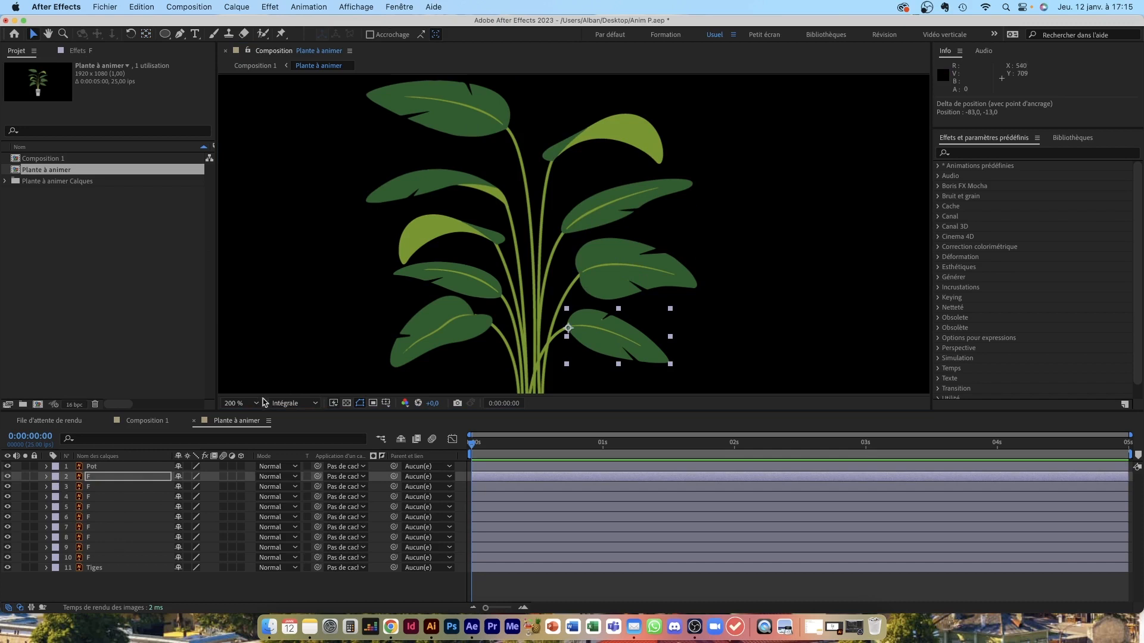
Convert the Tiges vector layer into an editable shape layer
click(248, 404)
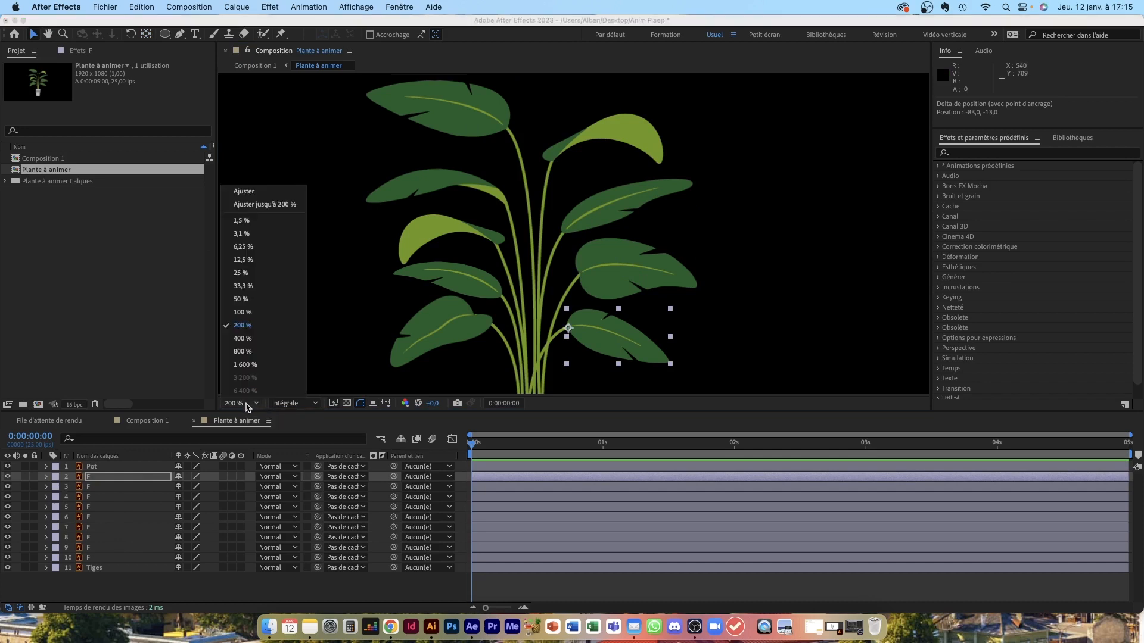
click(253, 192)
click(100, 569)
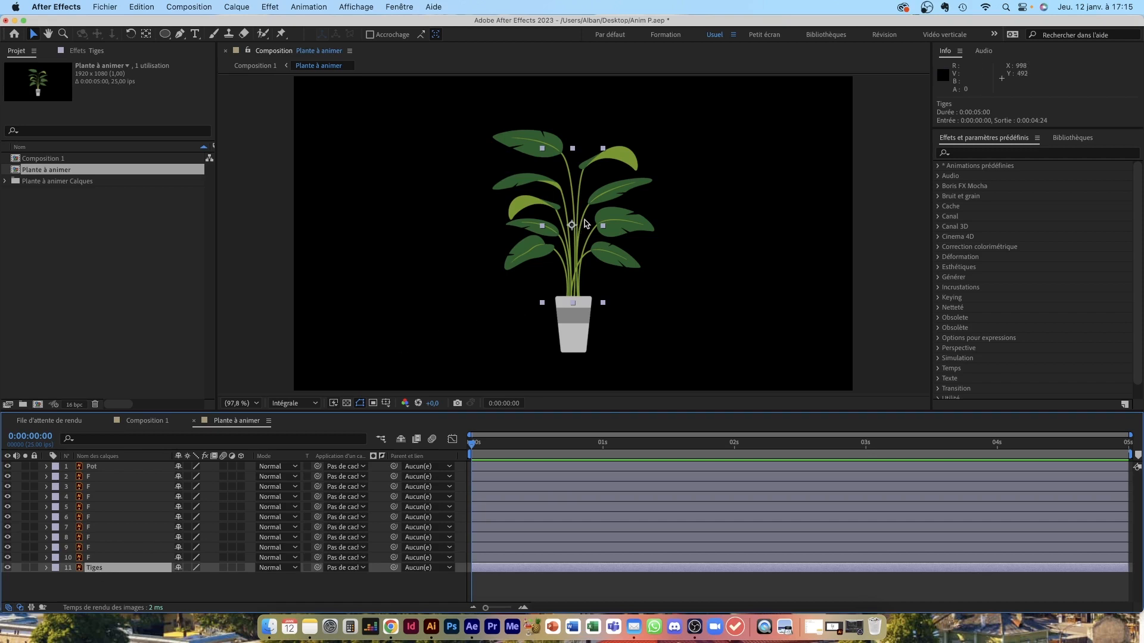
scroll(586, 224, up, 5)
scroll(585, 224, down, 4)
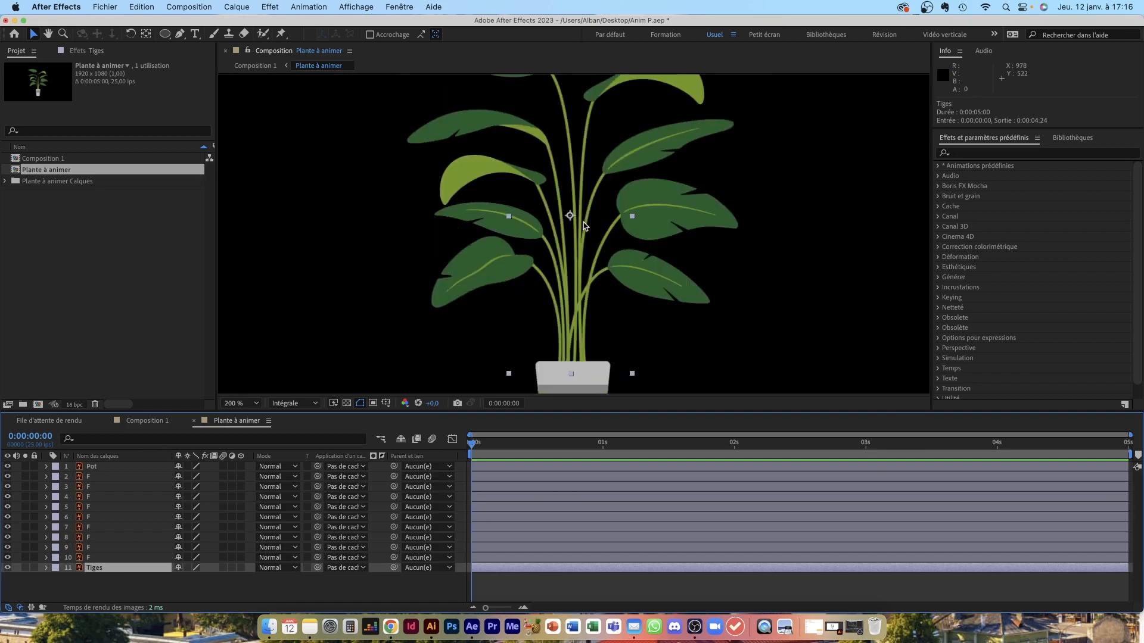
right_click(103, 570)
mouse_move(147, 498)
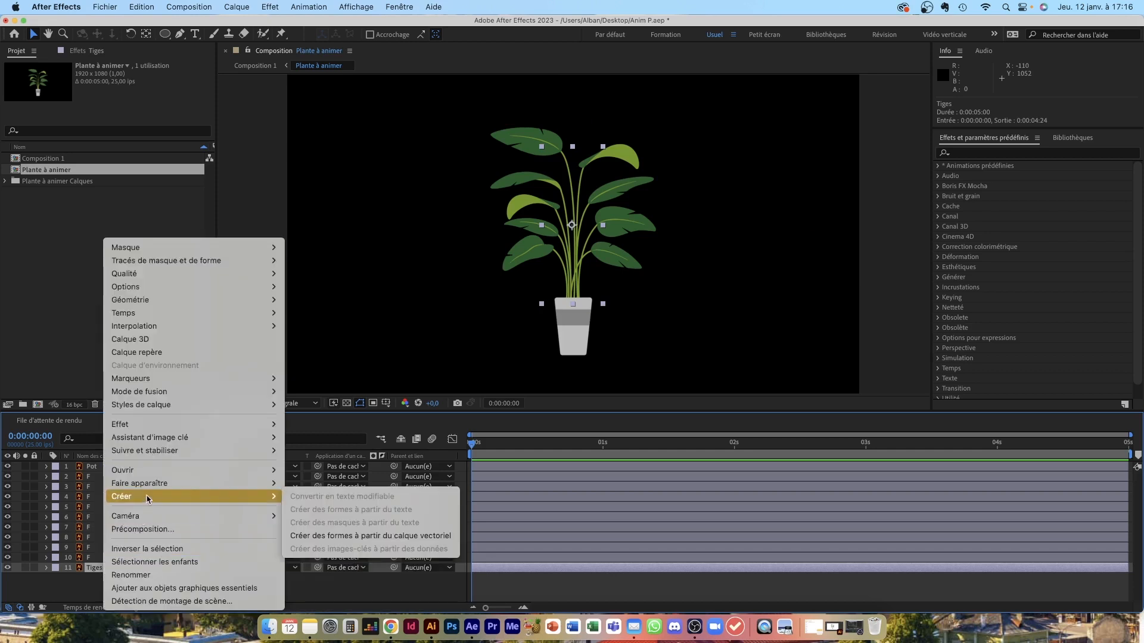
click(352, 537)
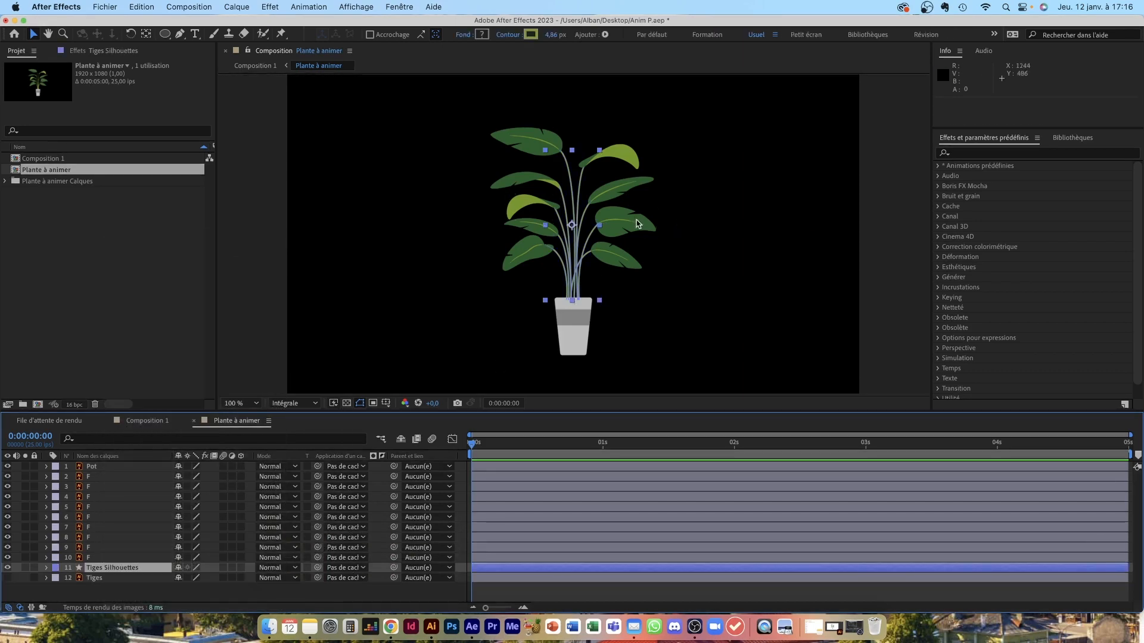
Try a much thicker stroke width on the Tiges Silhouettes stems and undo it
scroll(574, 243, up, 5)
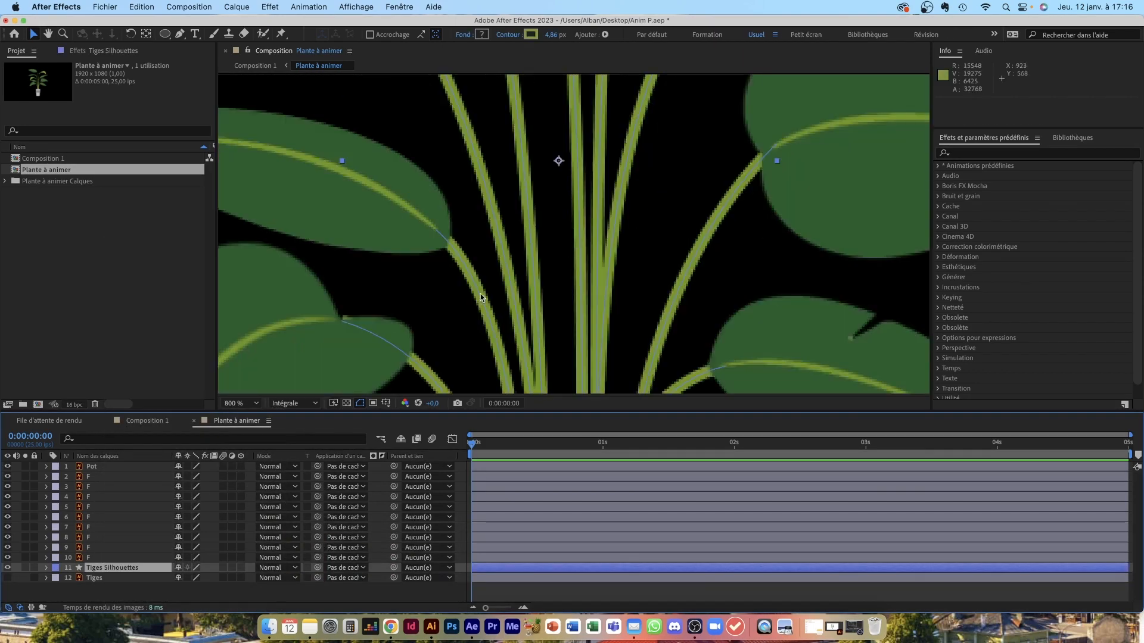
scroll(493, 271, down, 2)
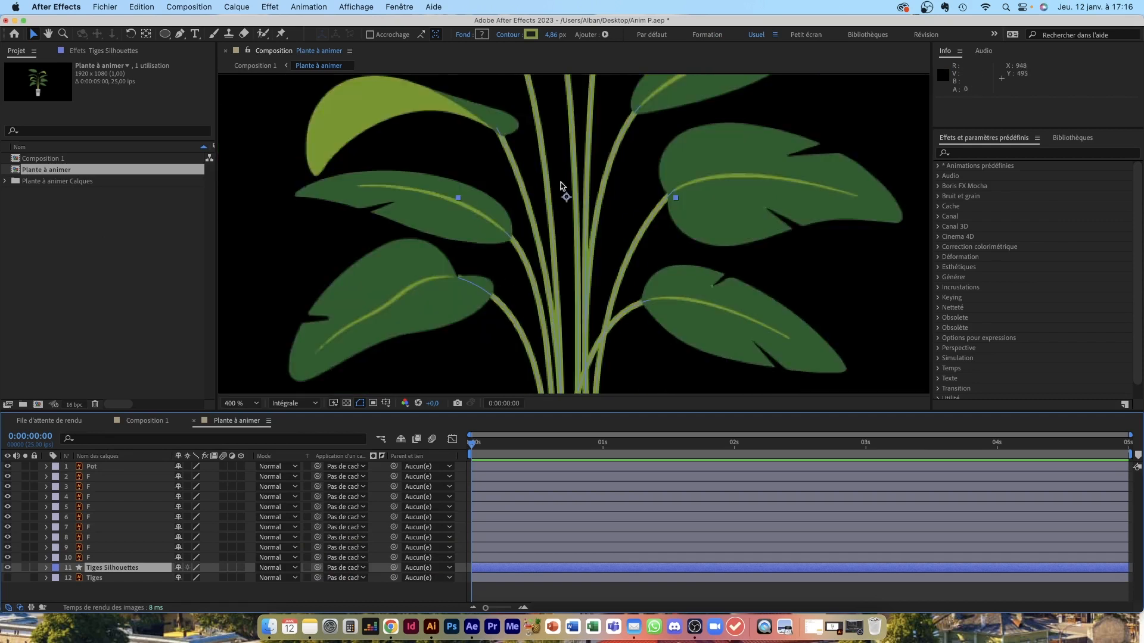
scroll(581, 243, down, 2)
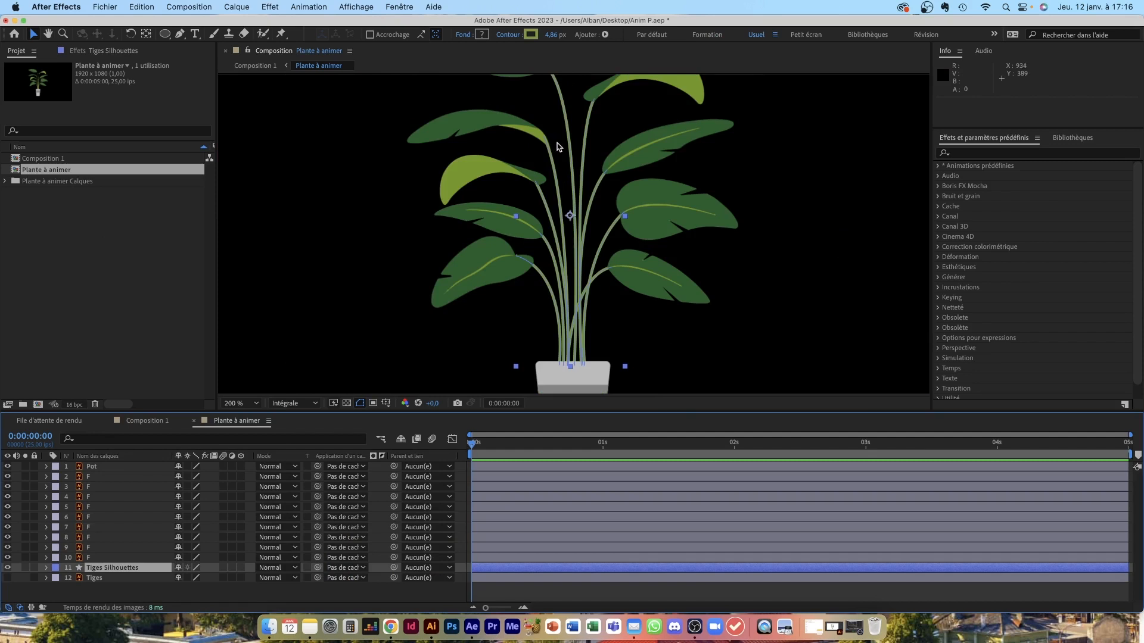
mouse_move(552, 35)
mouse_down()
mouse_move(750, 37)
mouse_move(506, 42)
mouse_up()
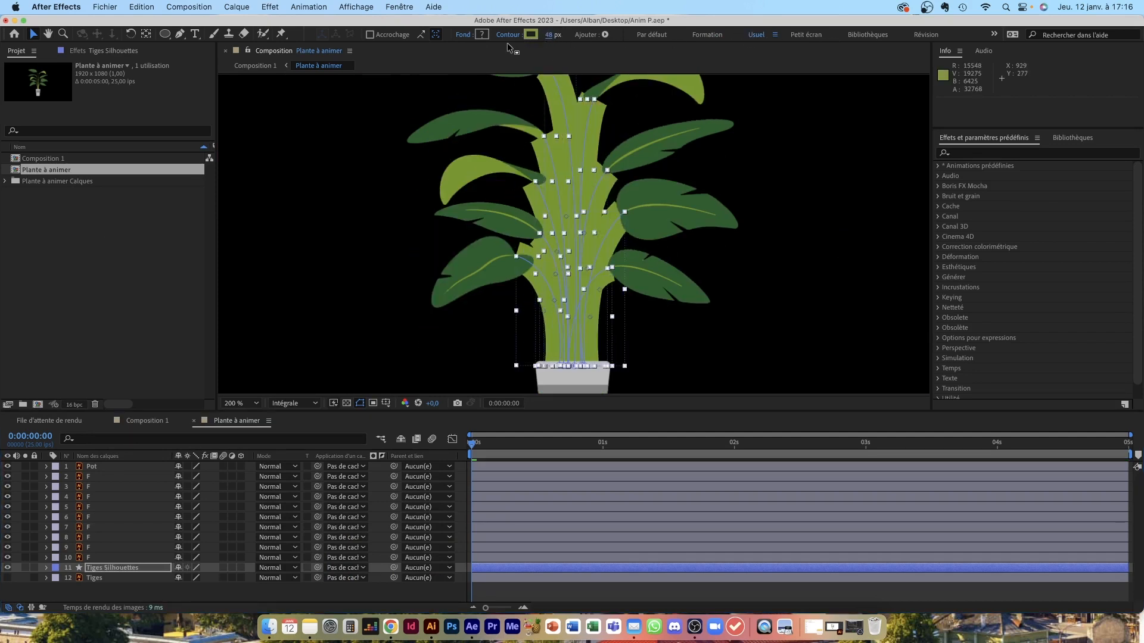
key(super+z)
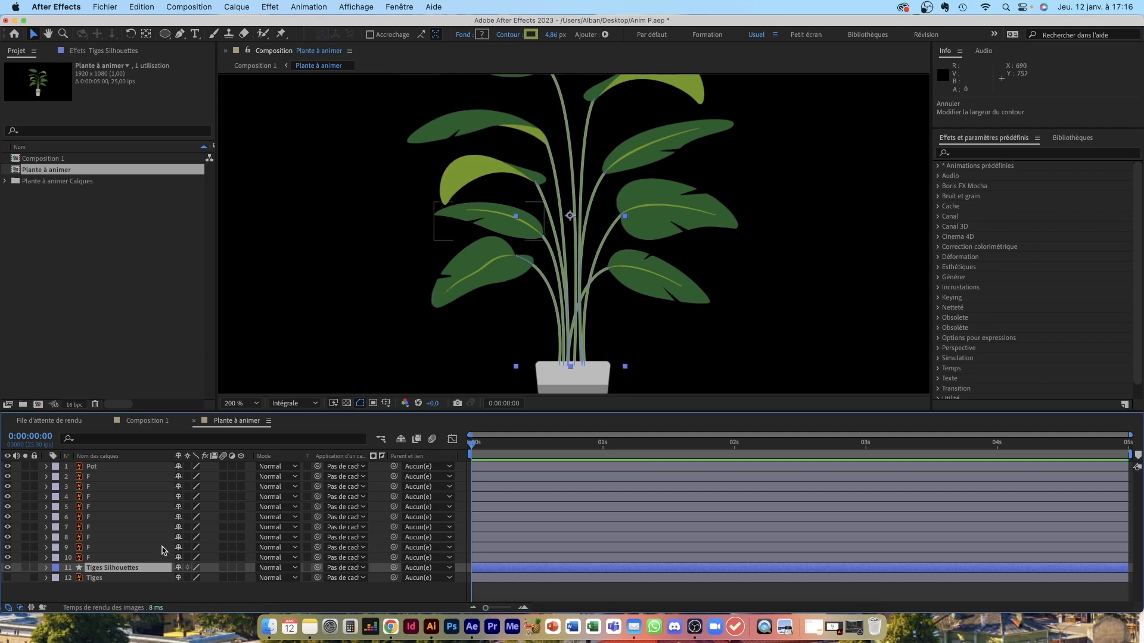
Delete the original Tiges layer and expand the Tiges Silhouettes layer's properties
click(97, 579)
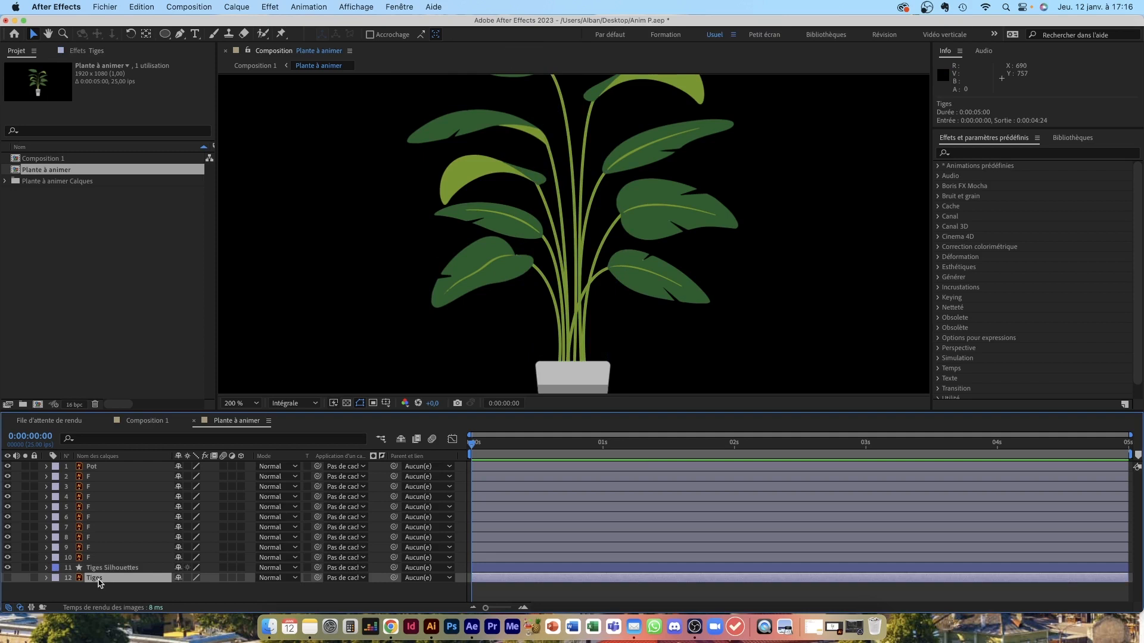
key(Delete)
click(93, 571)
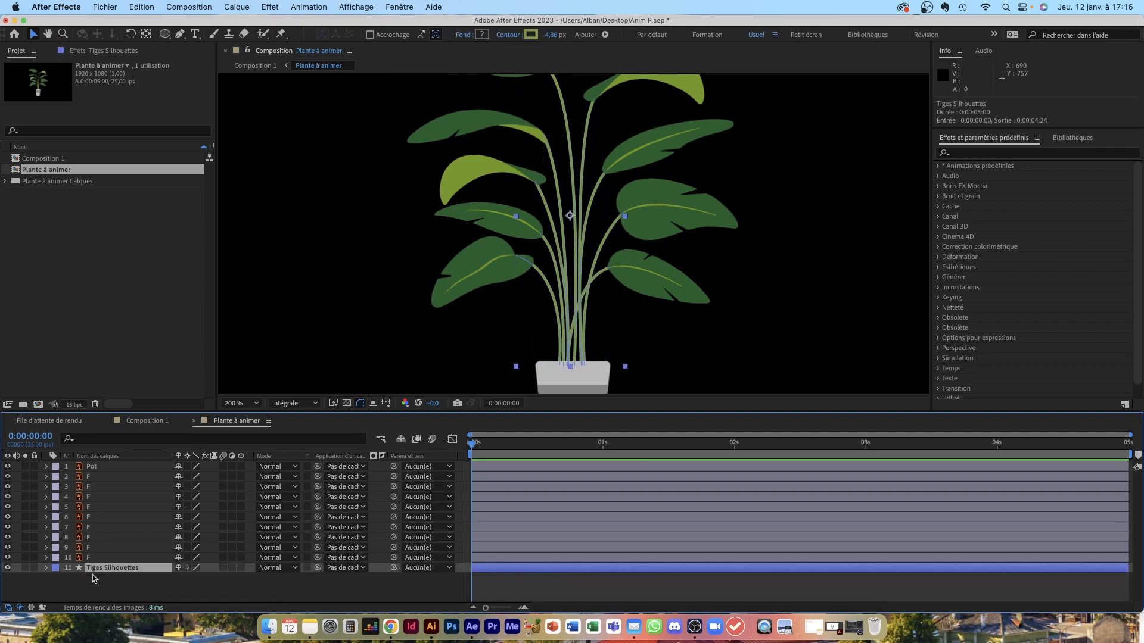
click(46, 568)
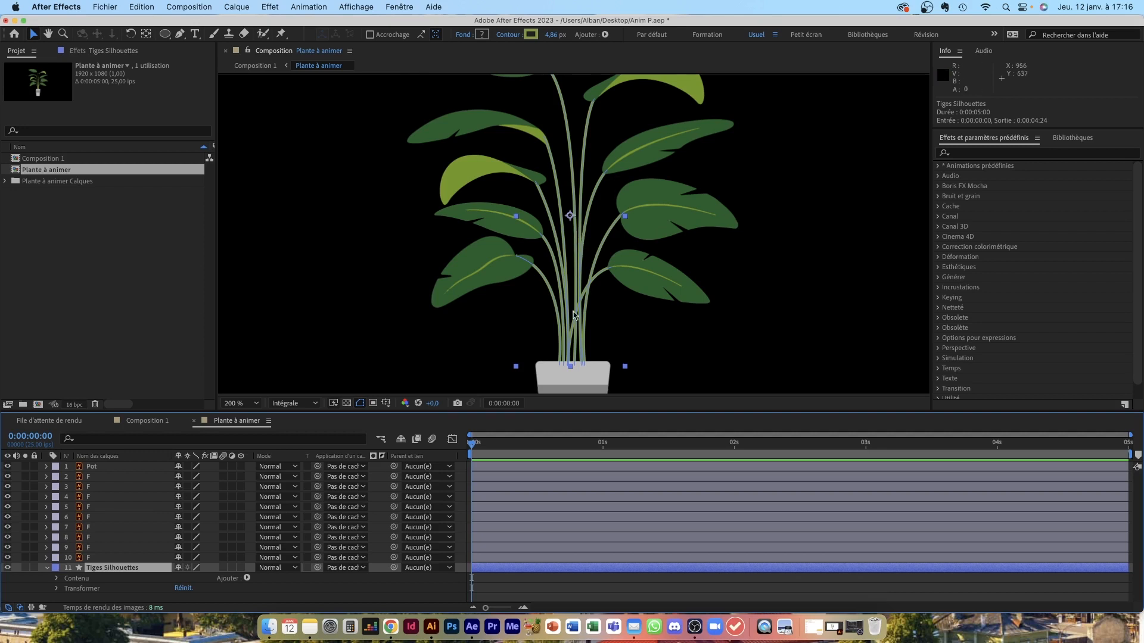
Draw a three-point curved stem path with the Pen tool in the empty area left of the plant, on a new shape layer
click(578, 595)
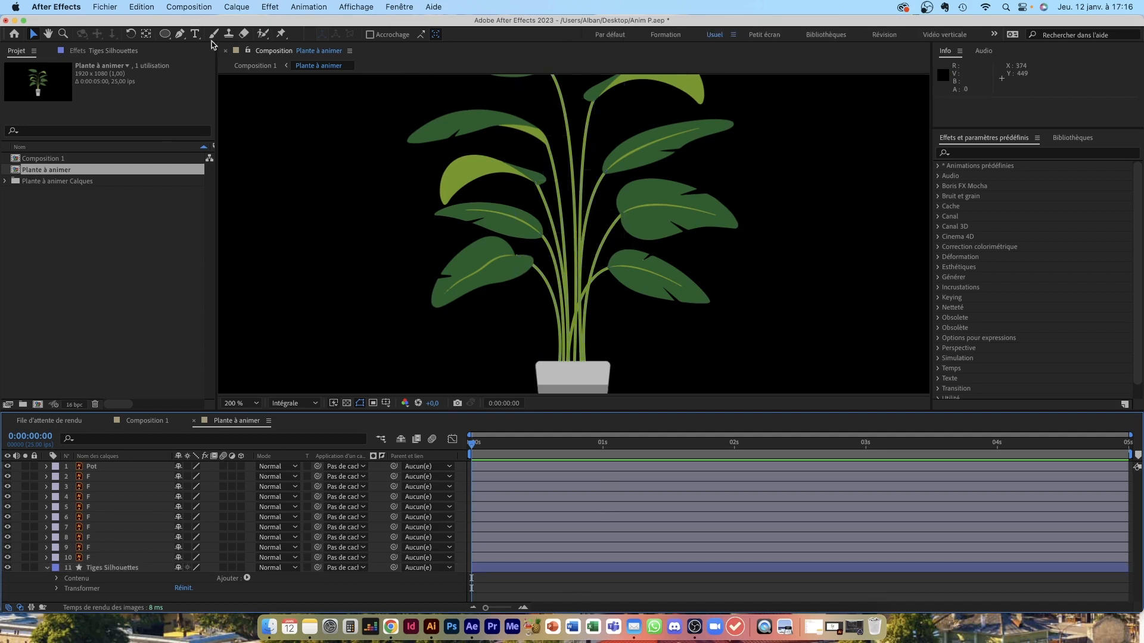
click(180, 37)
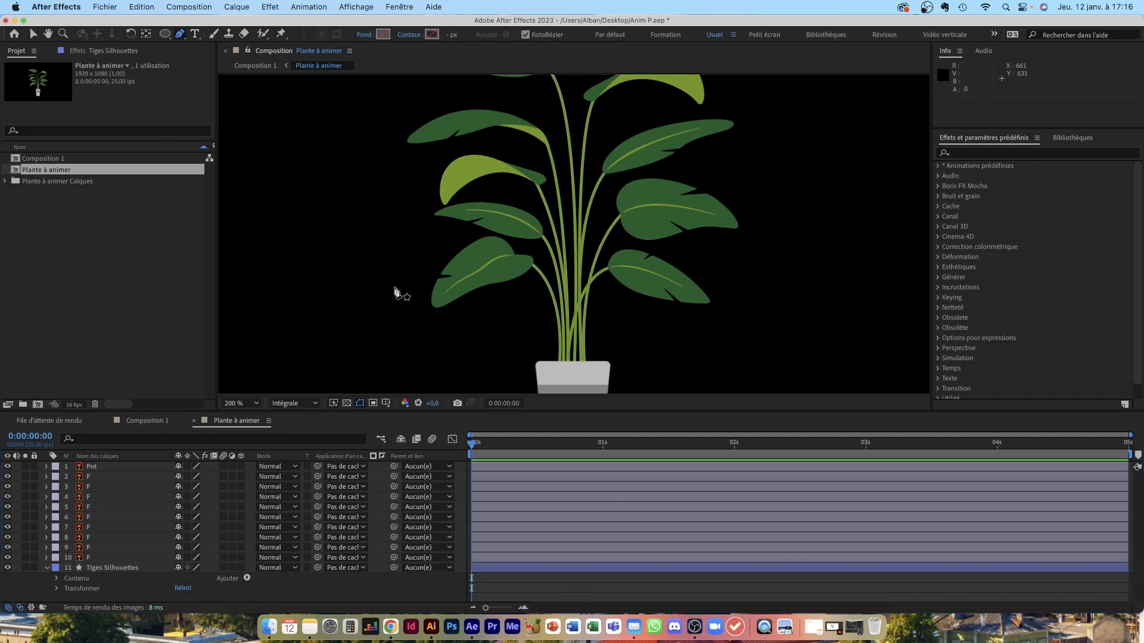
click(381, 345)
click(329, 113)
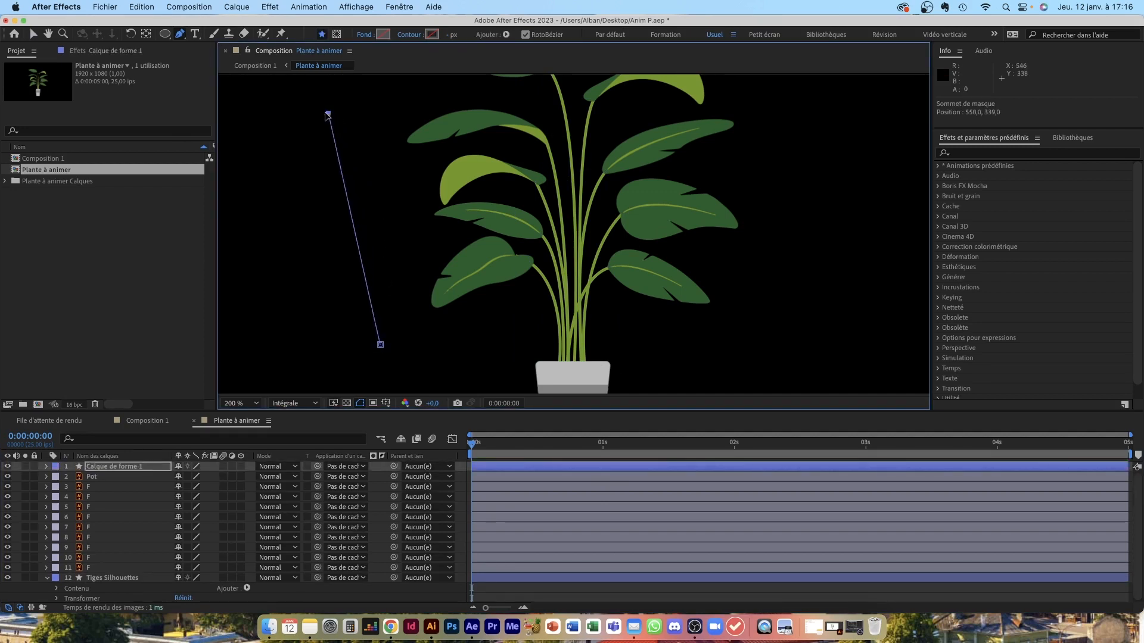
click(284, 92)
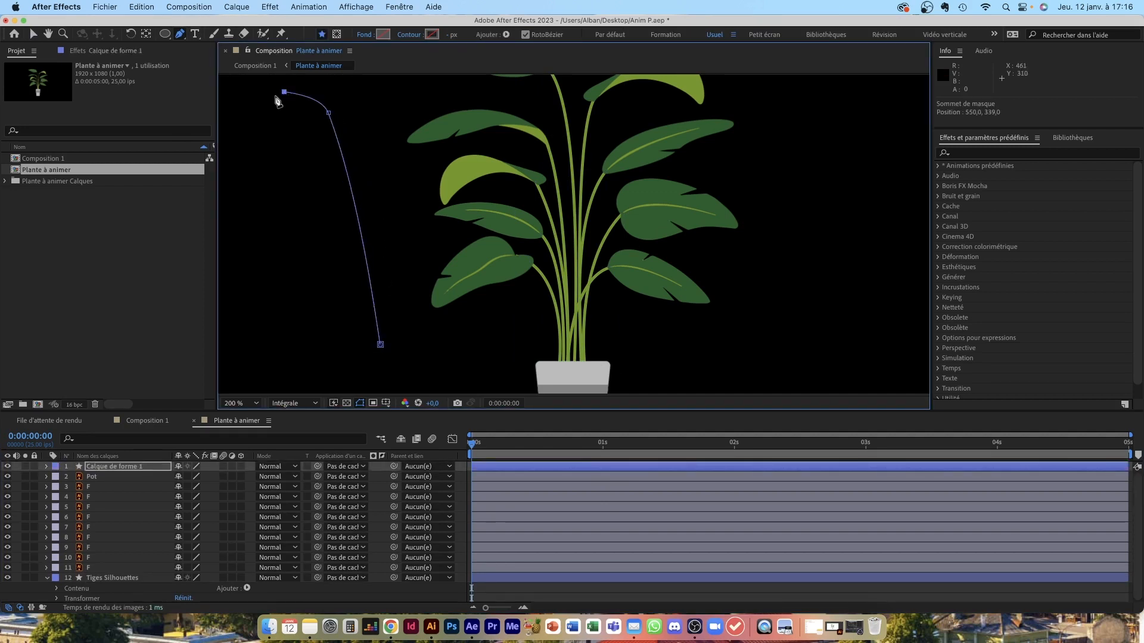
Give the new stem path a bright lime green stroke with a width of 17 px
click(429, 34)
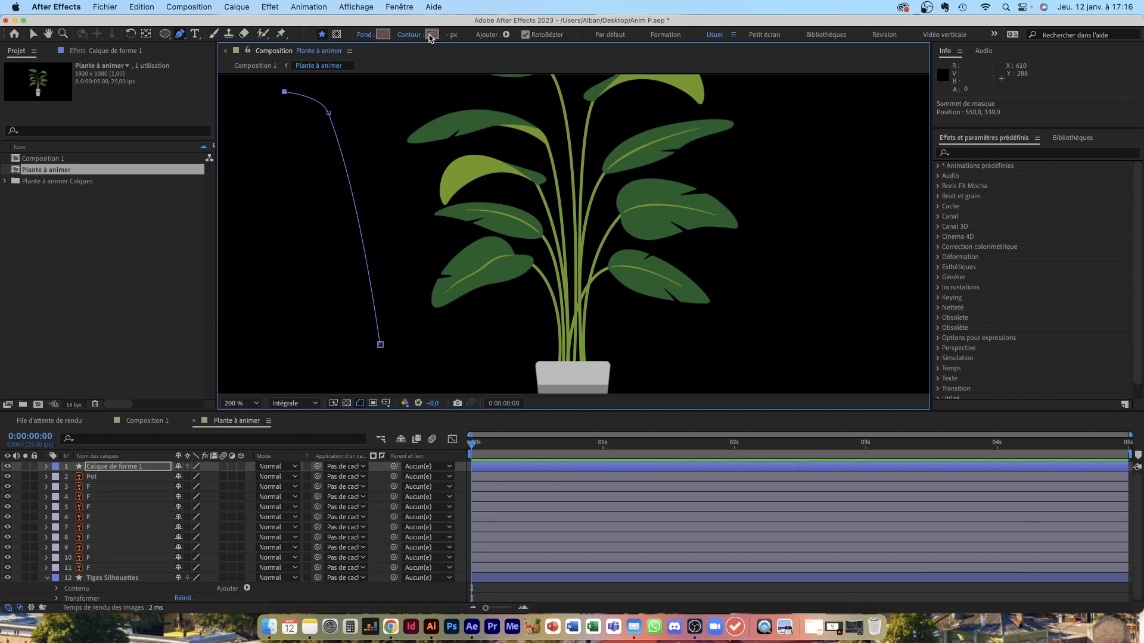
click(886, 489)
drag(886, 488, 886, 530)
click(975, 411)
drag(454, 34, 427, 34)
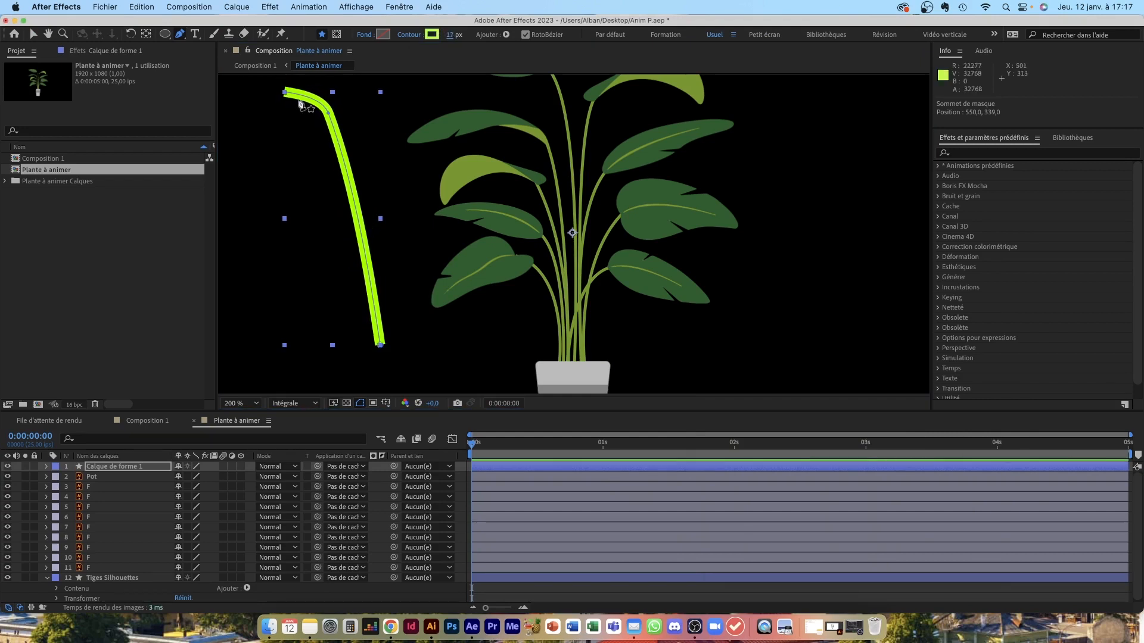
Move the bright green test stem's middle point to soften its curve, and delete its shape layer
drag(328, 115, 348, 192)
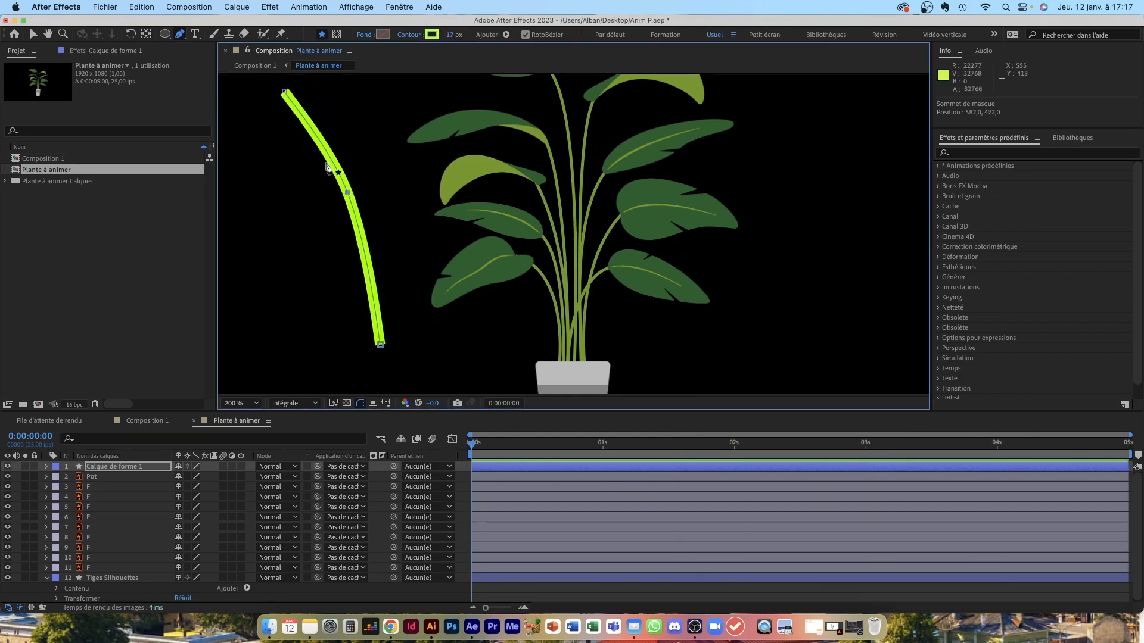
click(116, 471)
key(Delete)
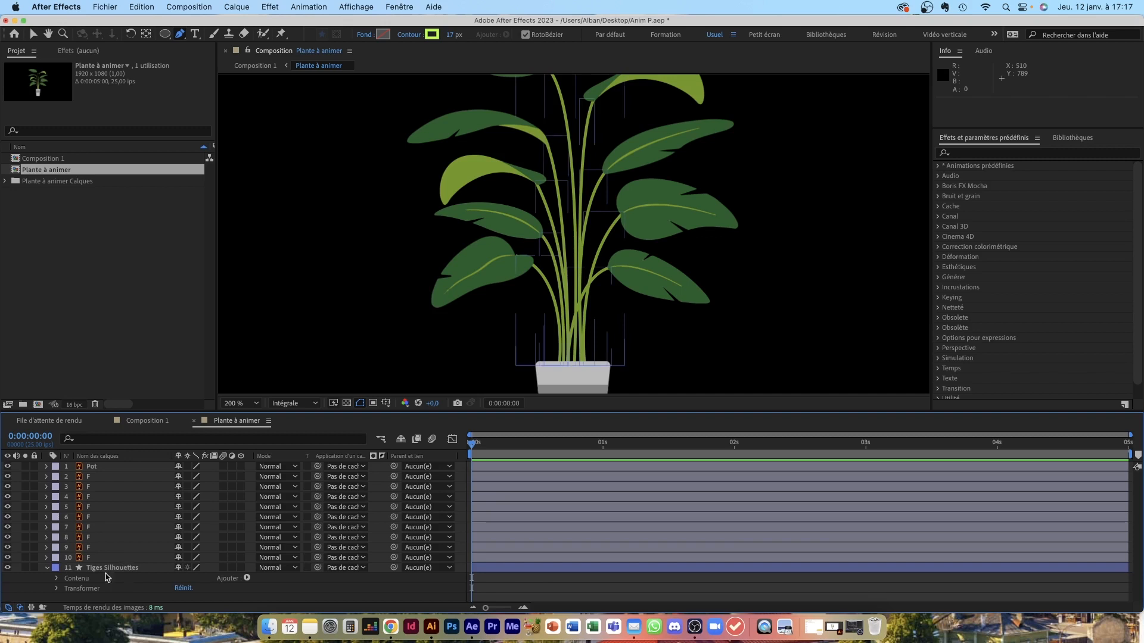
Expand the contents of the Tiges Silhouettes layer and highlight Groupe 1 through Groupe 9 to review the stem groups
click(58, 579)
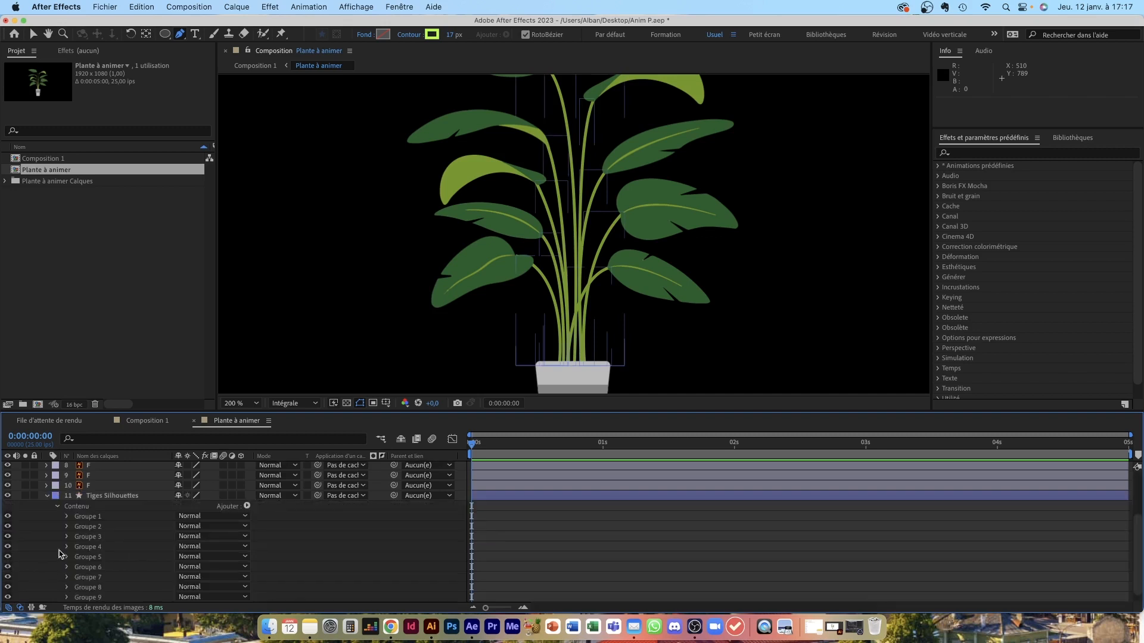
click(89, 505)
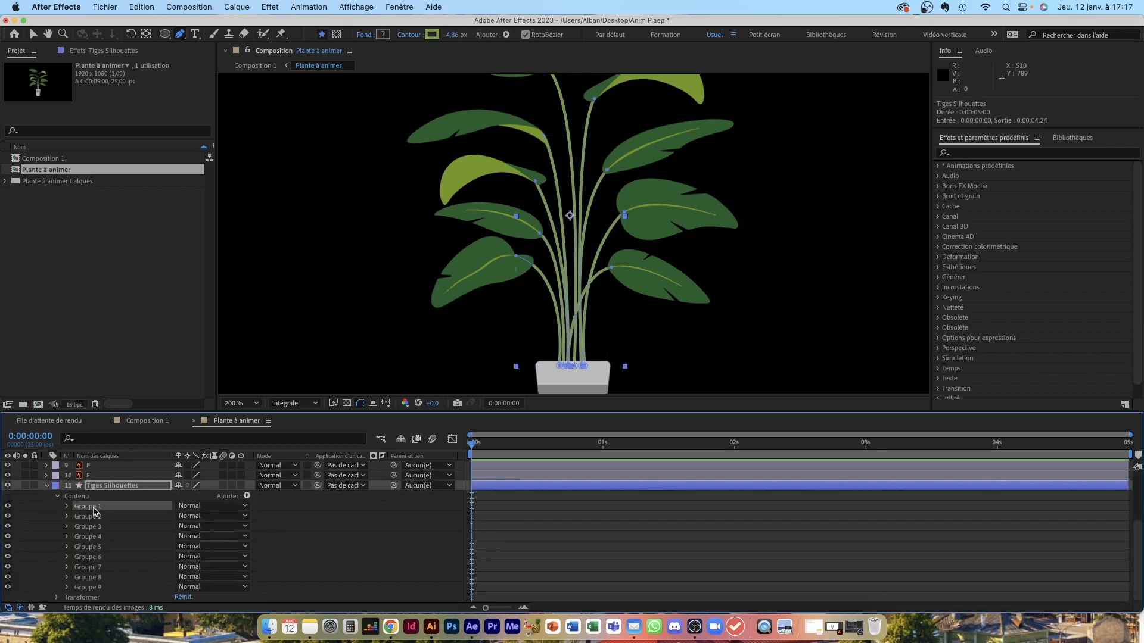
shift+click(94, 588)
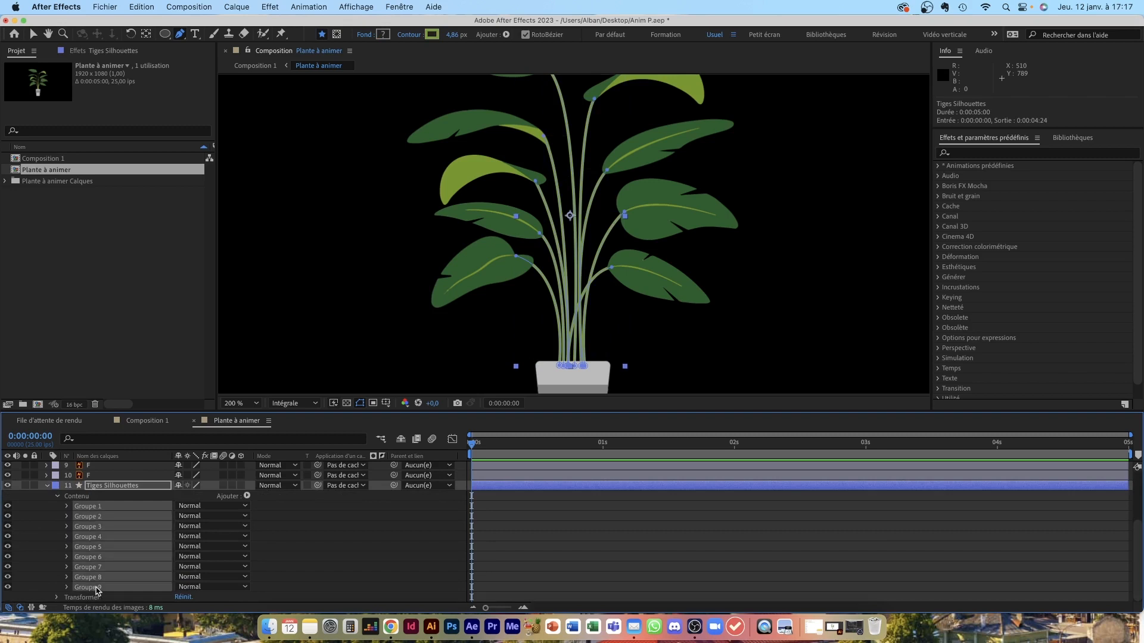
click(493, 539)
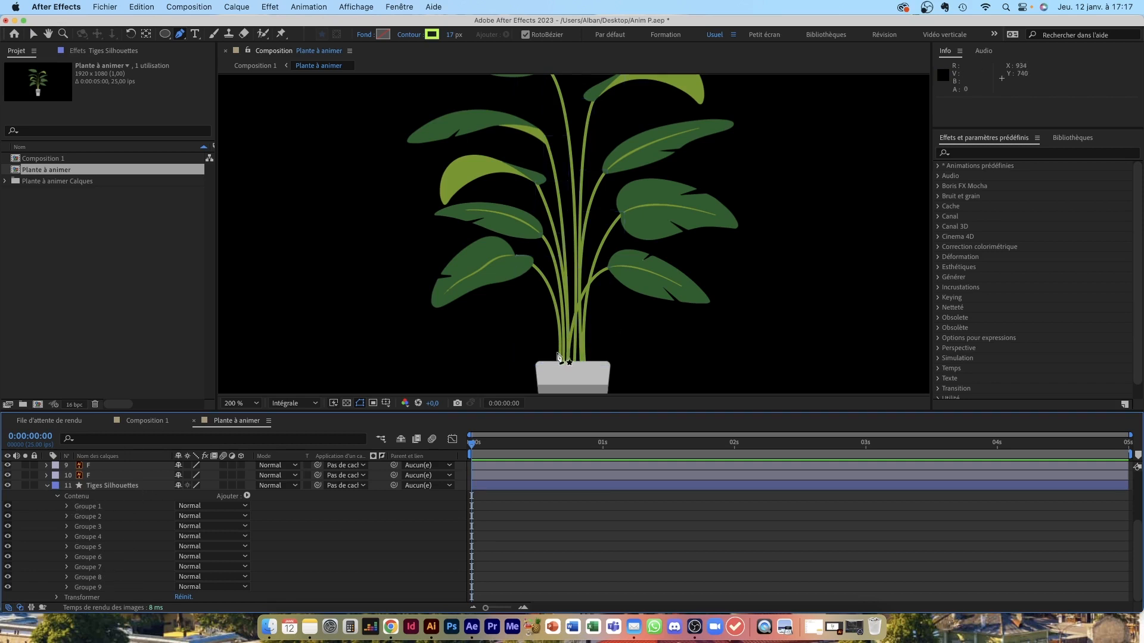
Temporarily hide all nine F leaf layers to examine the thickness of the bare stems, and show them again
click(33, 34)
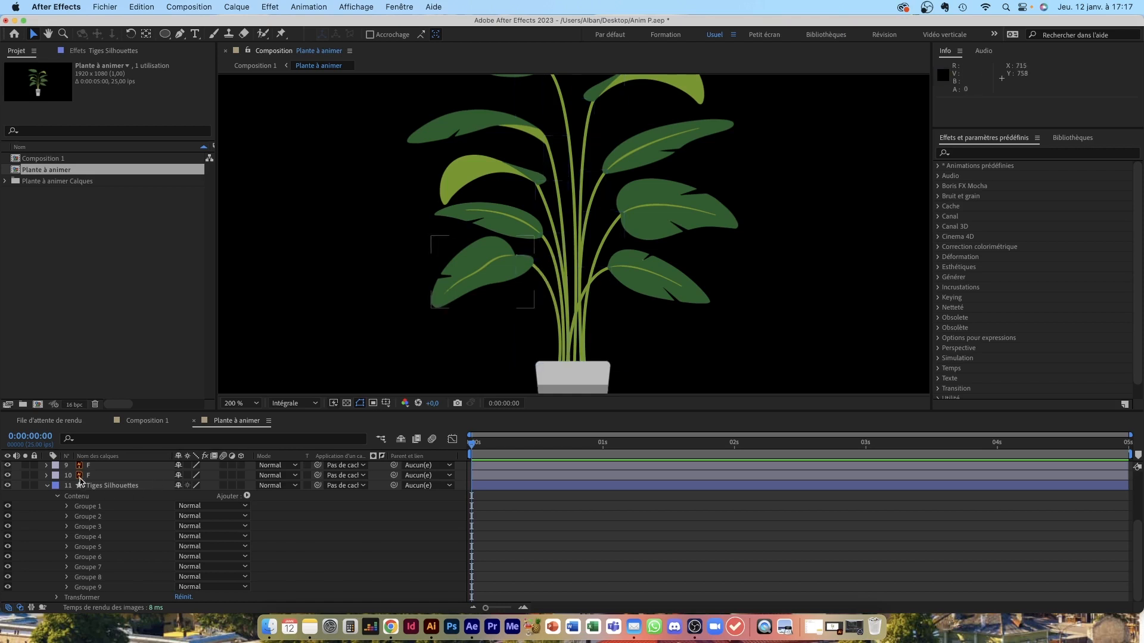
scroll(81, 479, up, 4)
click(95, 557)
shift+click(89, 476)
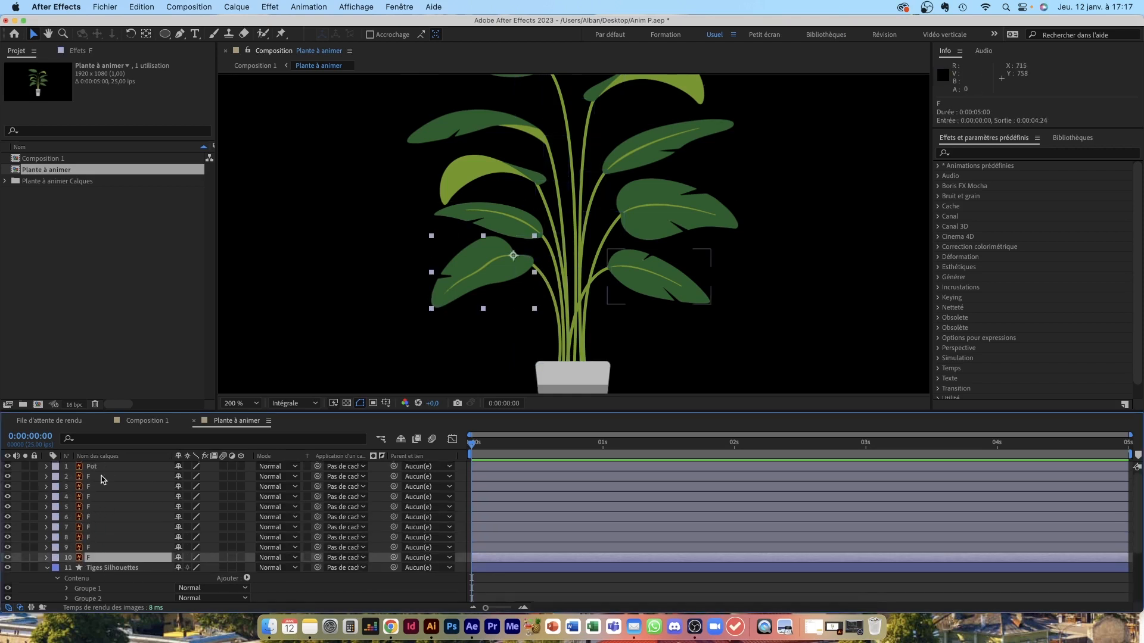
click(7, 477)
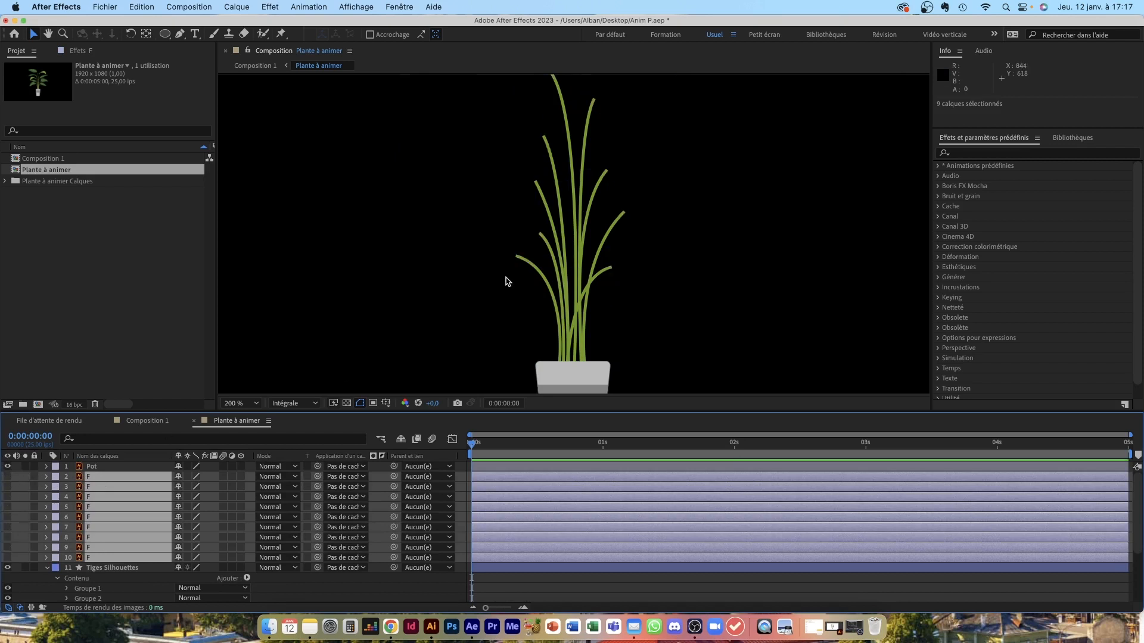
key(period)
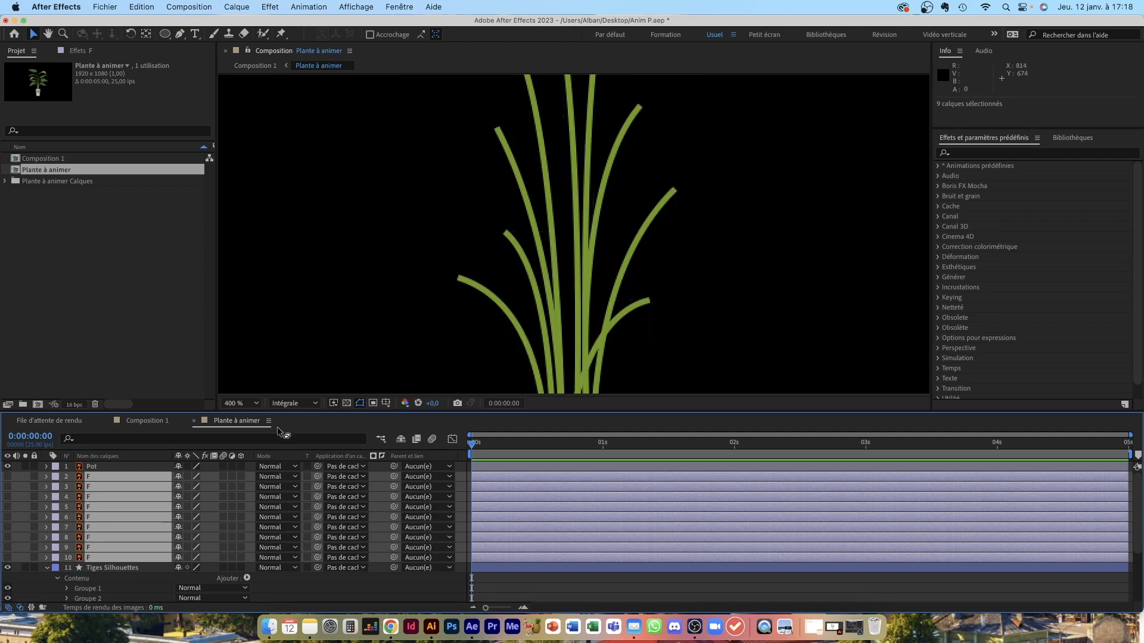
click(7, 477)
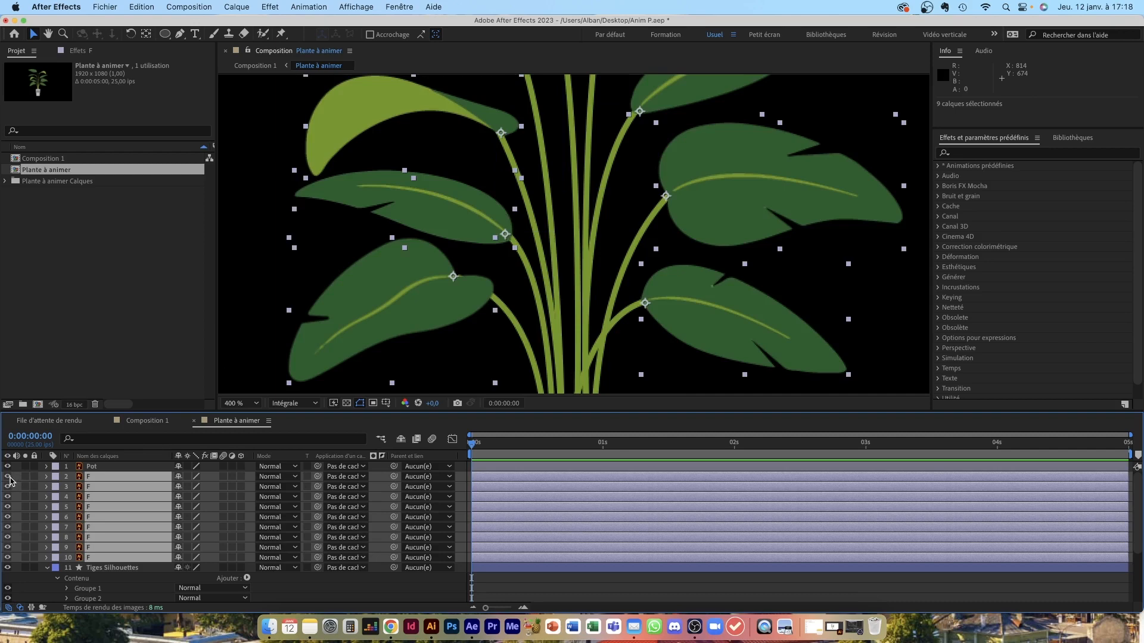
Deselect the leaf layers and expand the Biseau settings of Contour 1 in Groupe 1 of the Tiges Silhouettes layer
click(254, 404)
click(266, 190)
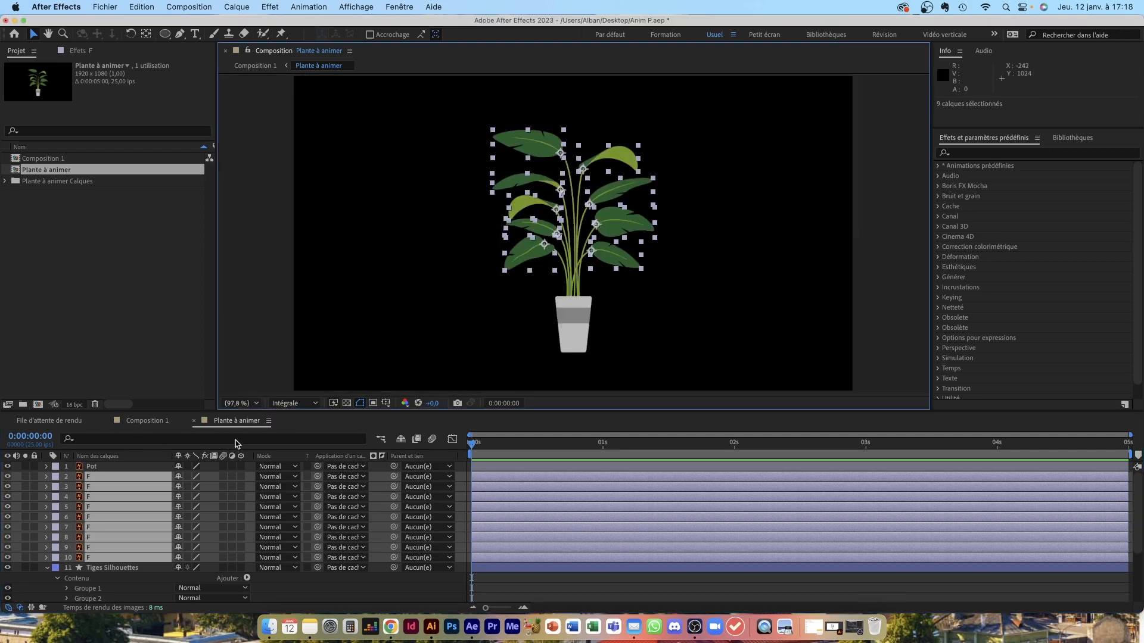
key(period)
key(period)
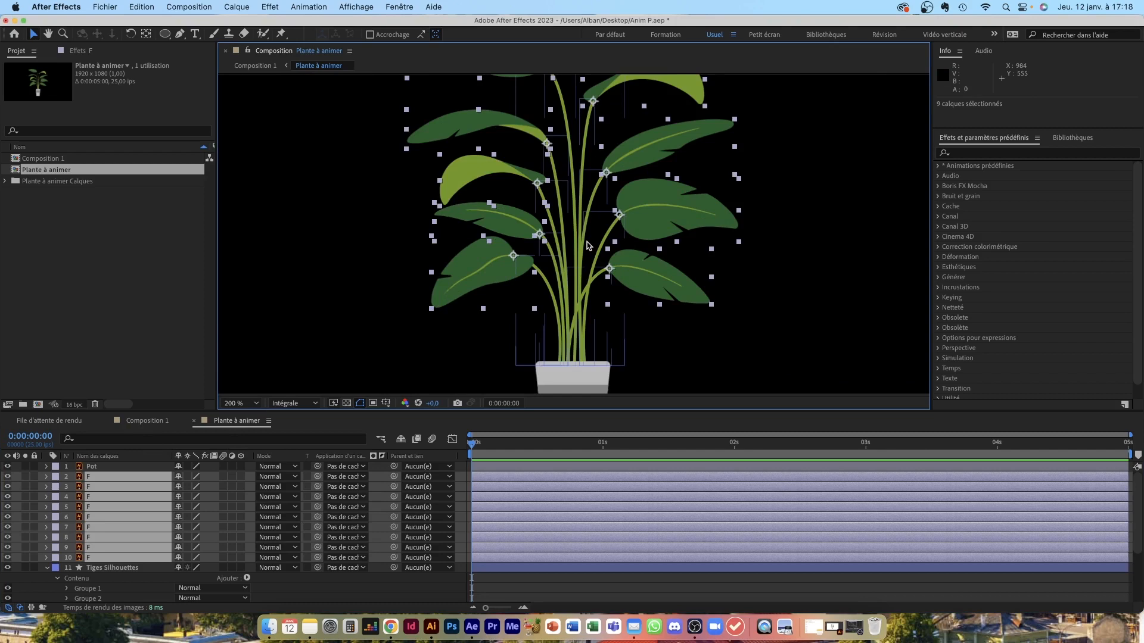
drag(587, 242, 591, 271)
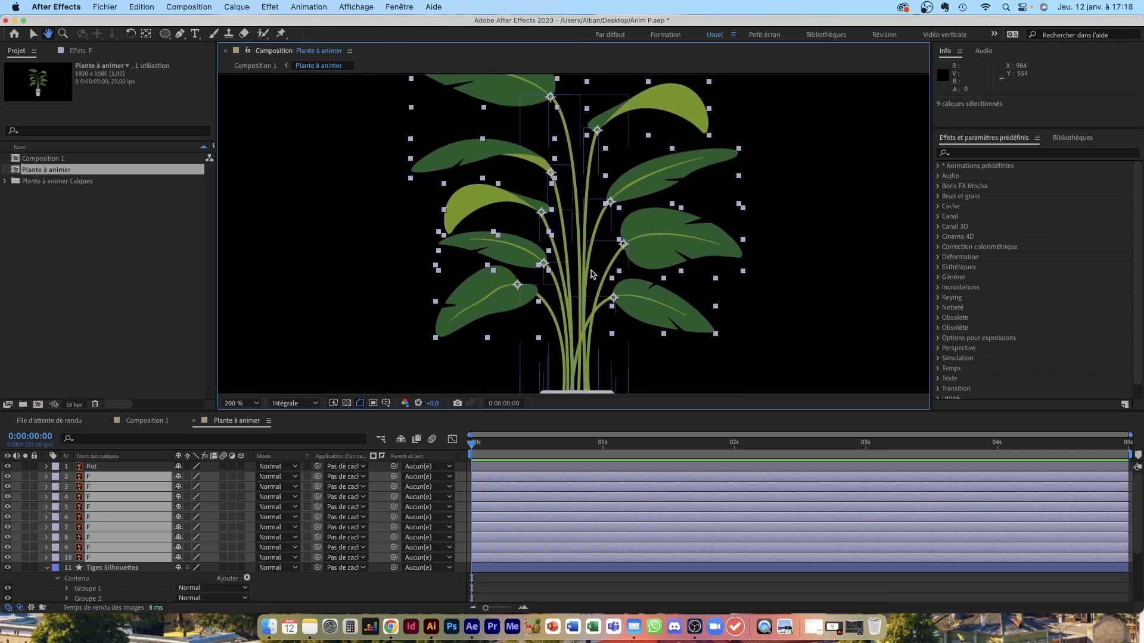
click(599, 589)
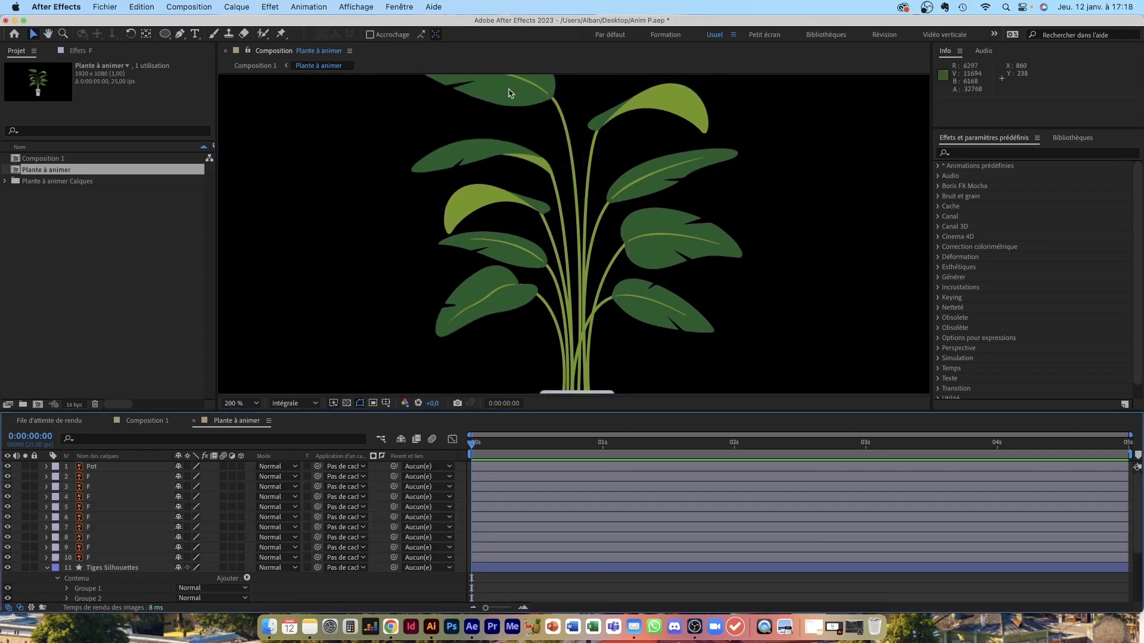
scroll(98, 563, down, 3)
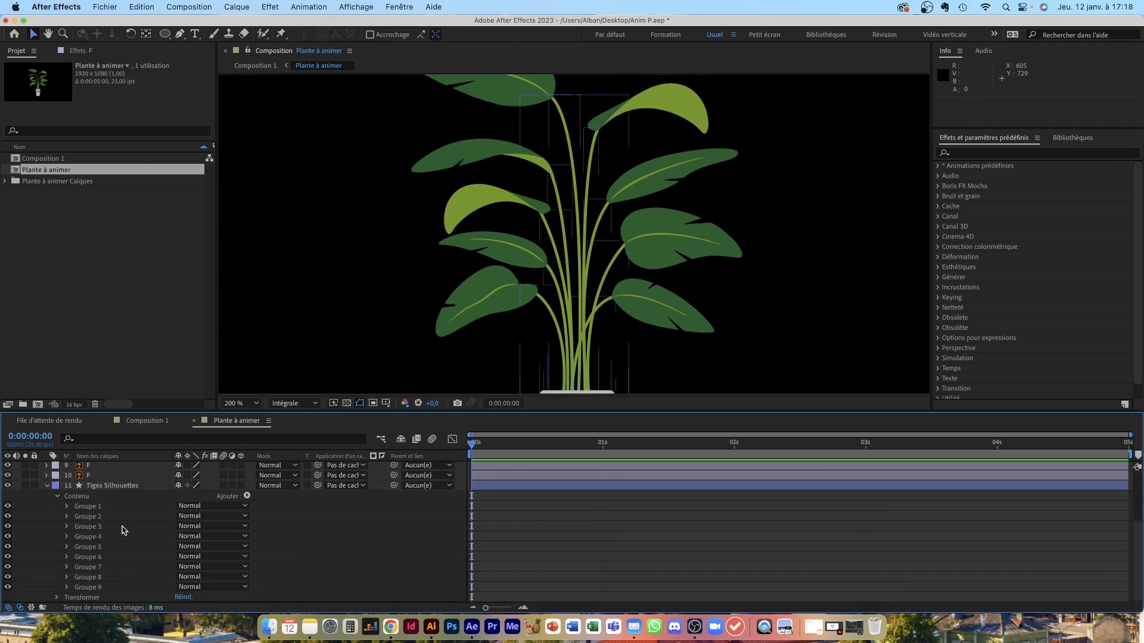
click(67, 506)
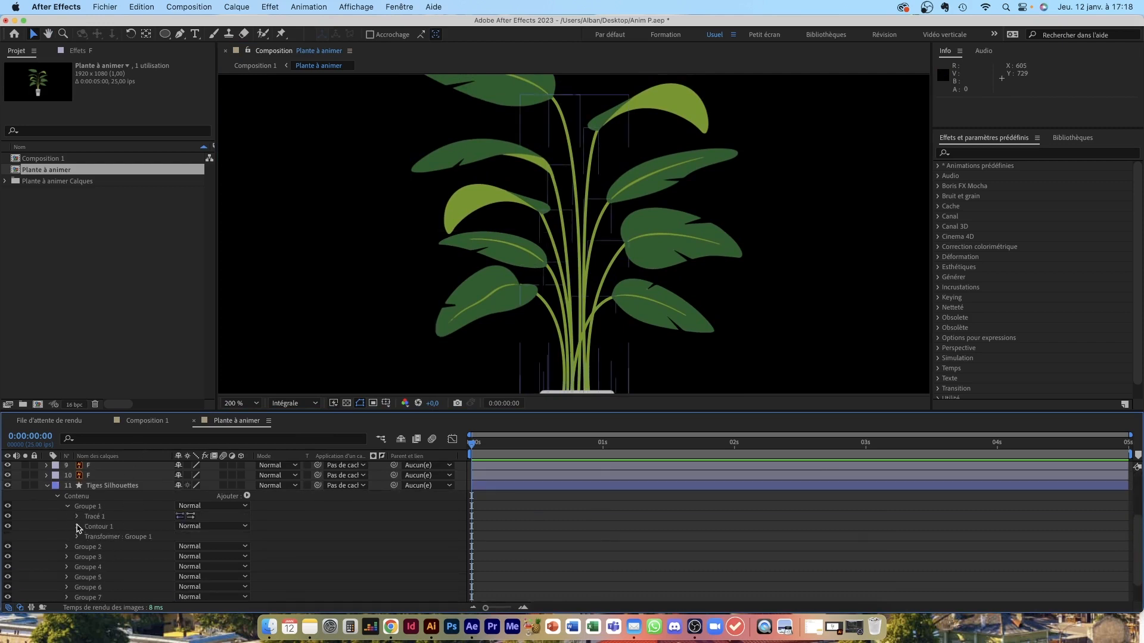
click(78, 528)
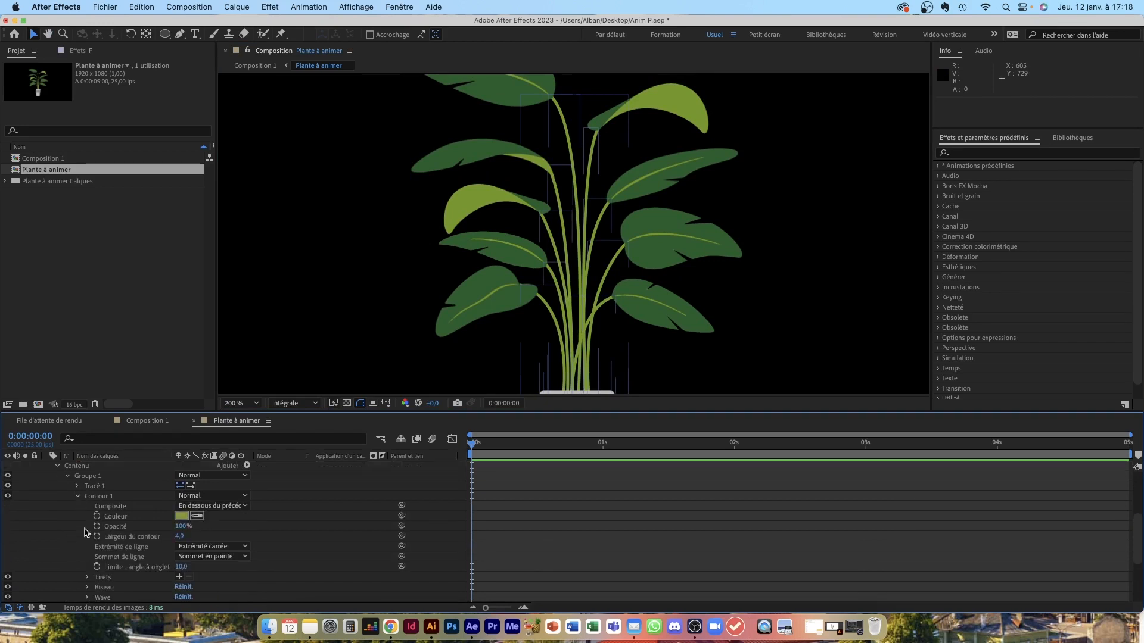
scroll(93, 563, down, 1)
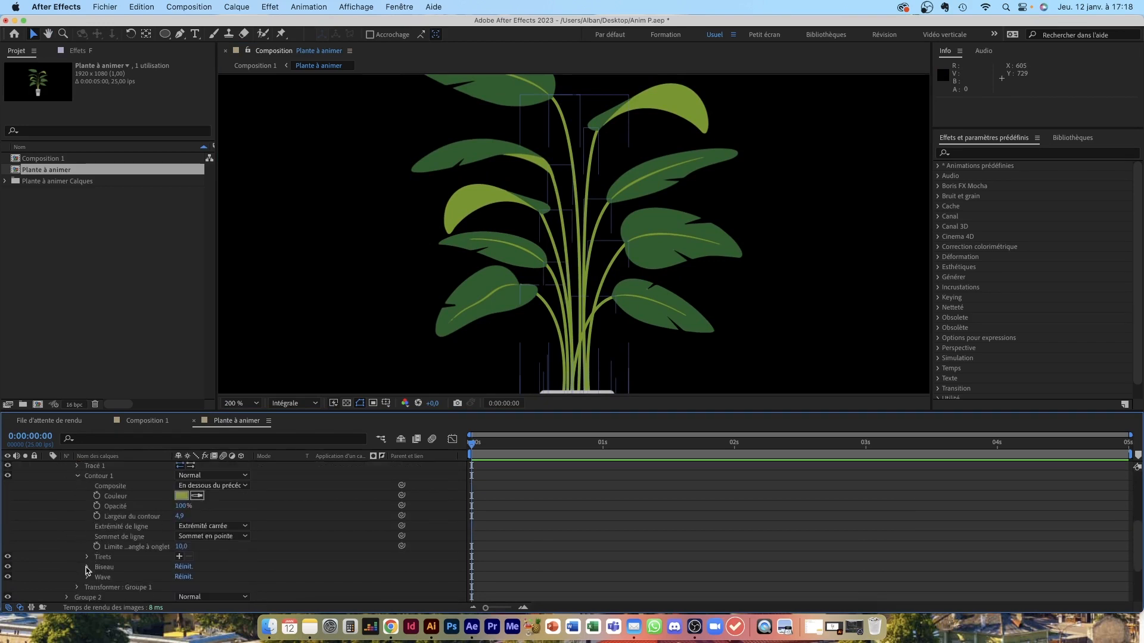
click(87, 568)
scroll(87, 571, down, 1)
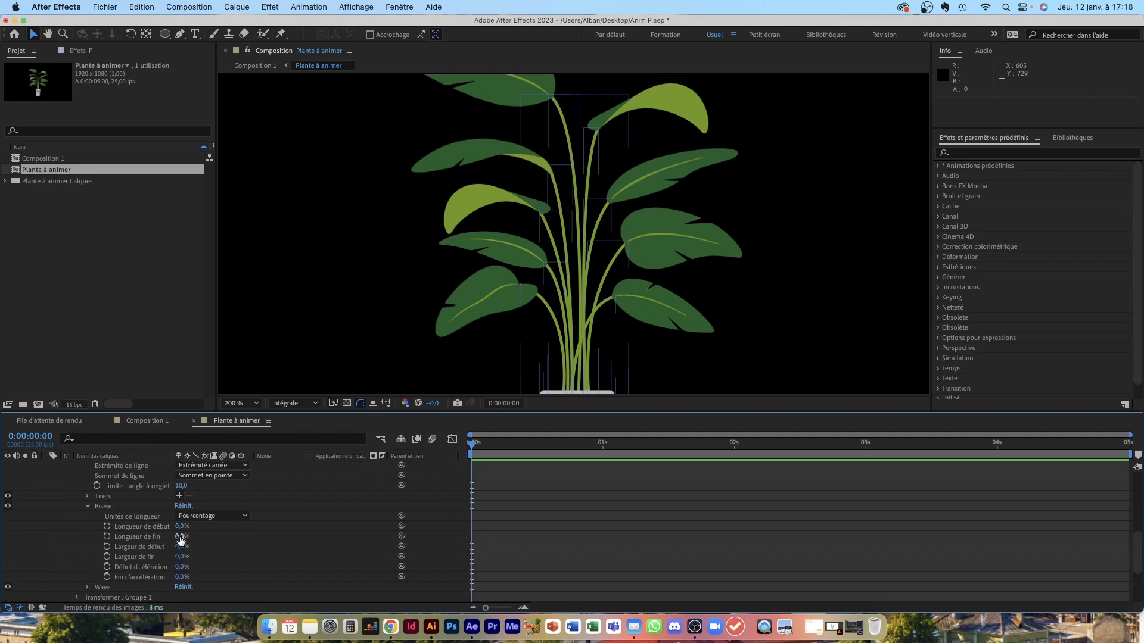
Try Longueur de fin taper values of 55% and 70% on the Groupe 1 stem, and undo both changes
drag(181, 536, 211, 536)
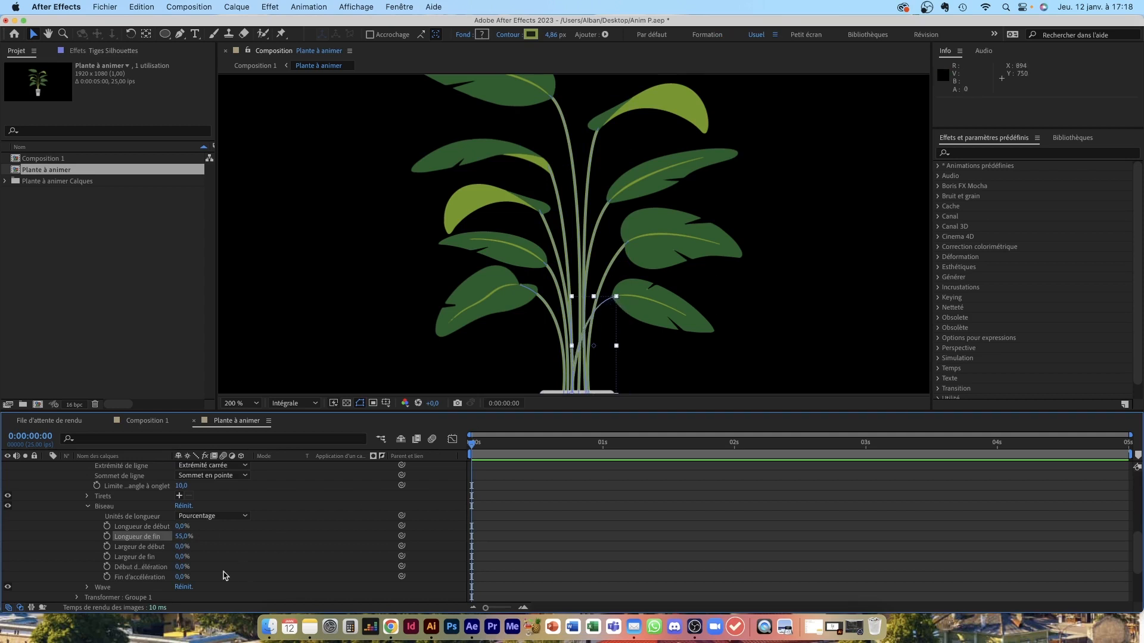
drag(184, 537, 189, 537)
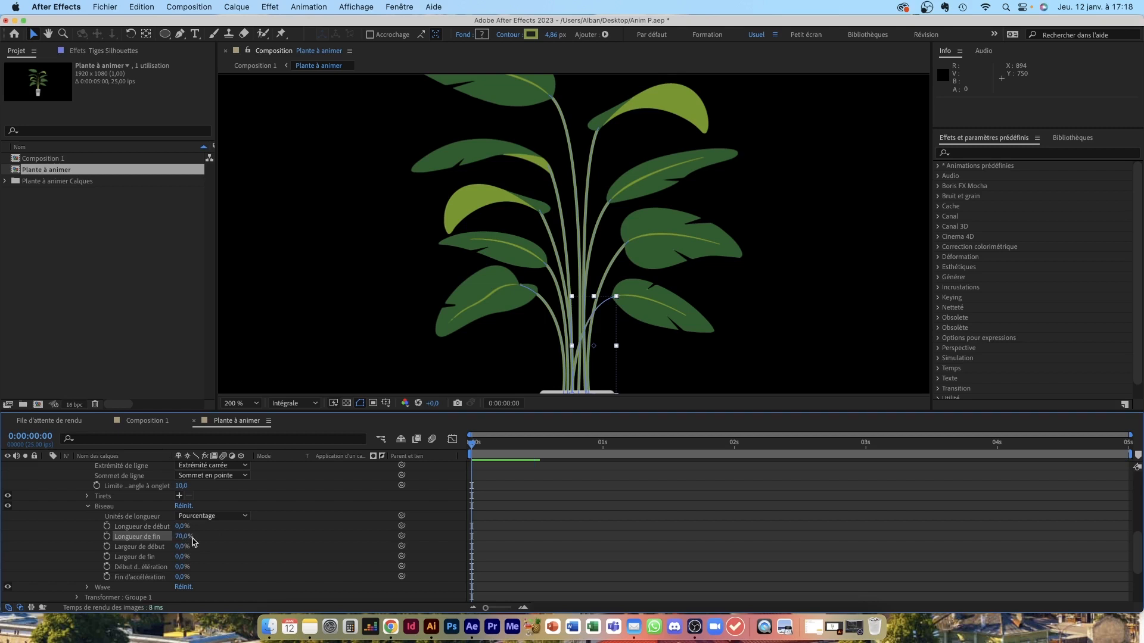
key(super+z)
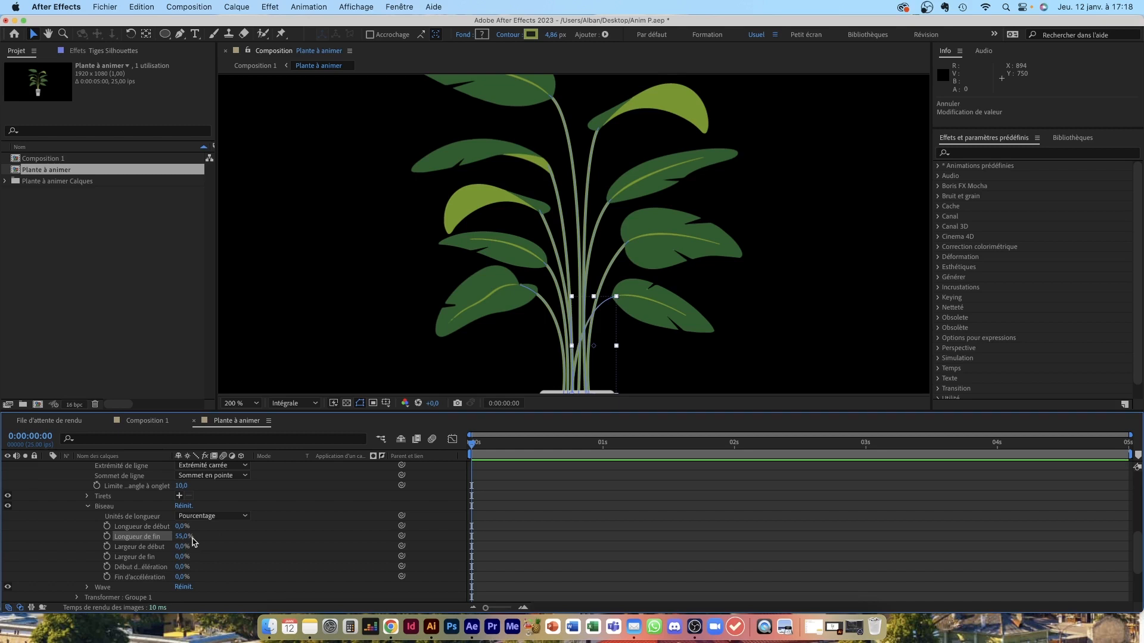
key(super+z)
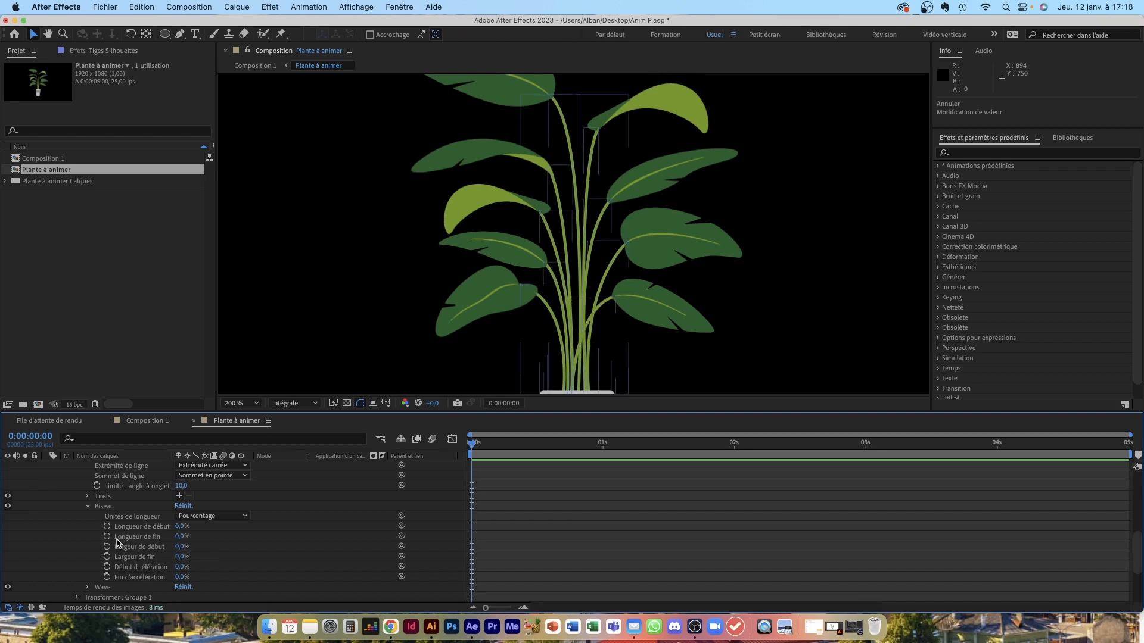
Filter the timeline properties by "longueur de fin" to list the end taper length of every stem group
click(141, 439)
text(lo)
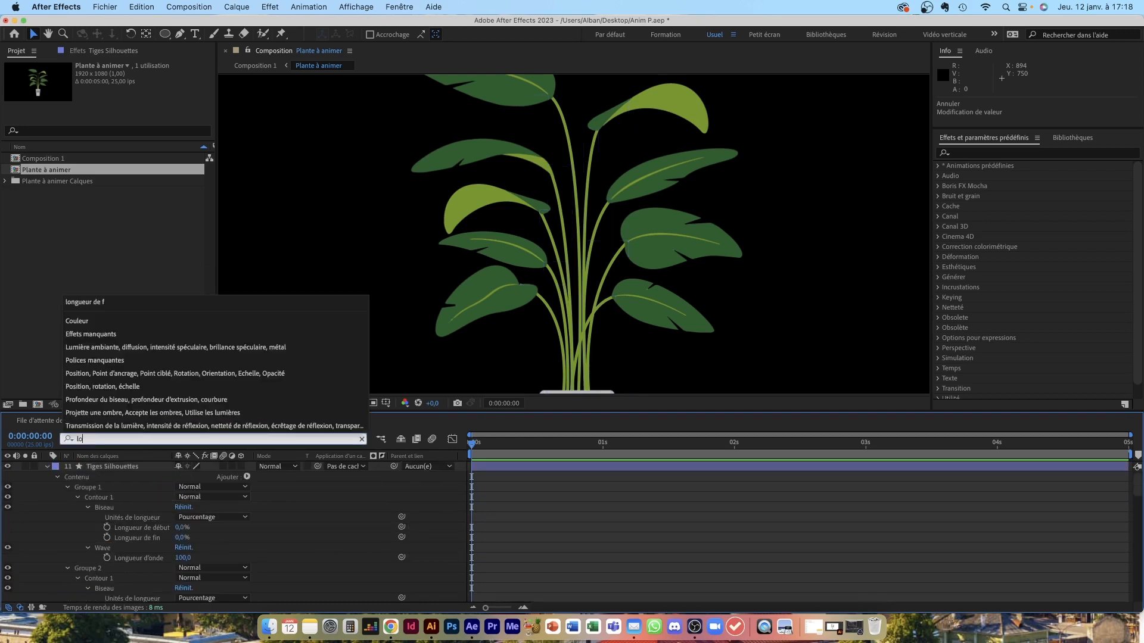
text(ngueur de fin)
scroll(127, 532, down, 5)
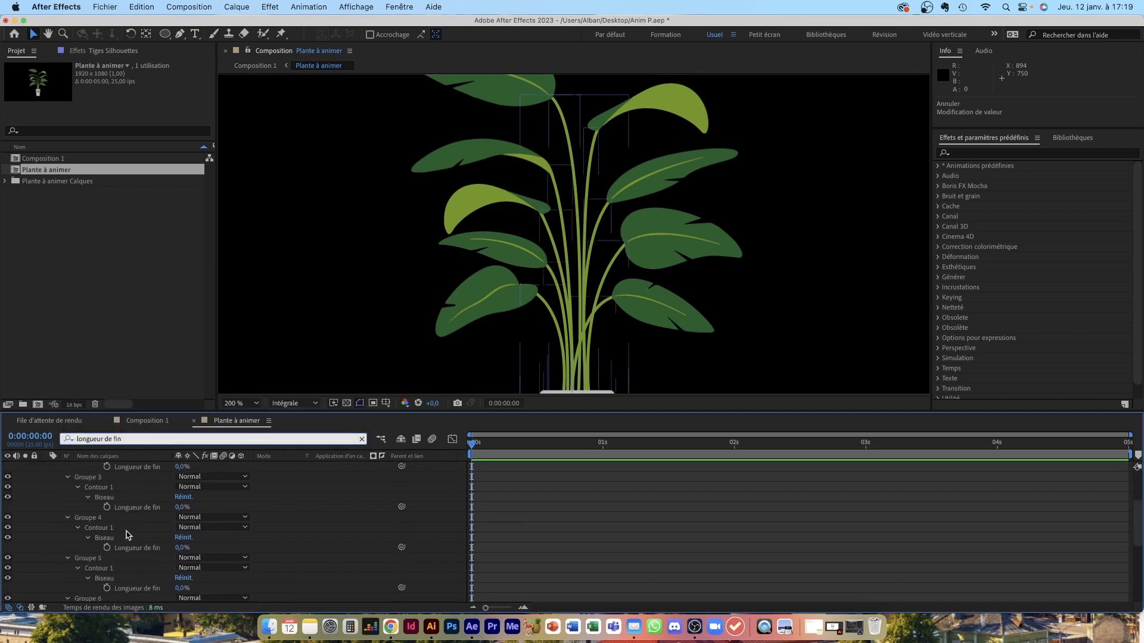
scroll(127, 531, up, 5)
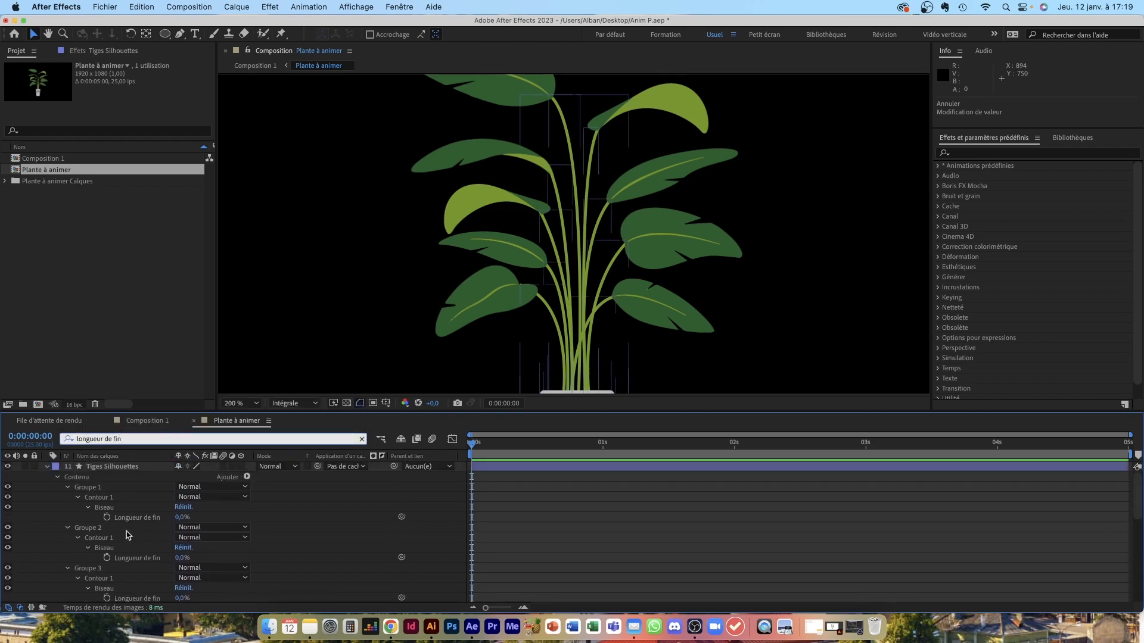
Set the Longueur de fin taper to 70% for the stem strokes in Groupe 1, Groupe 2 and Groupe 3
click(180, 517)
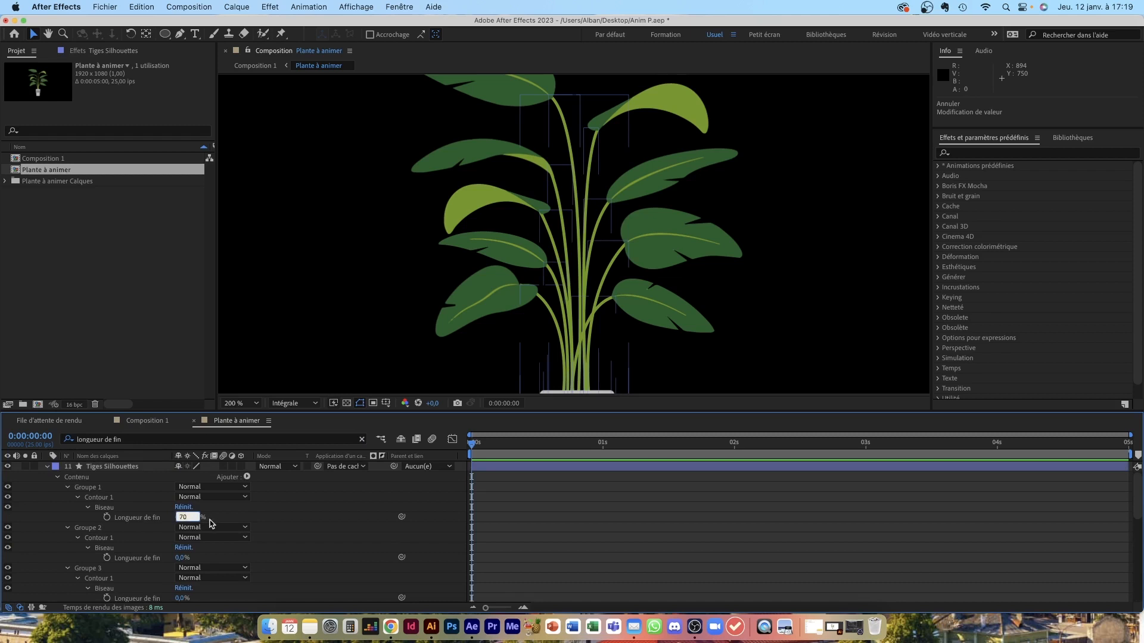
click(188, 558)
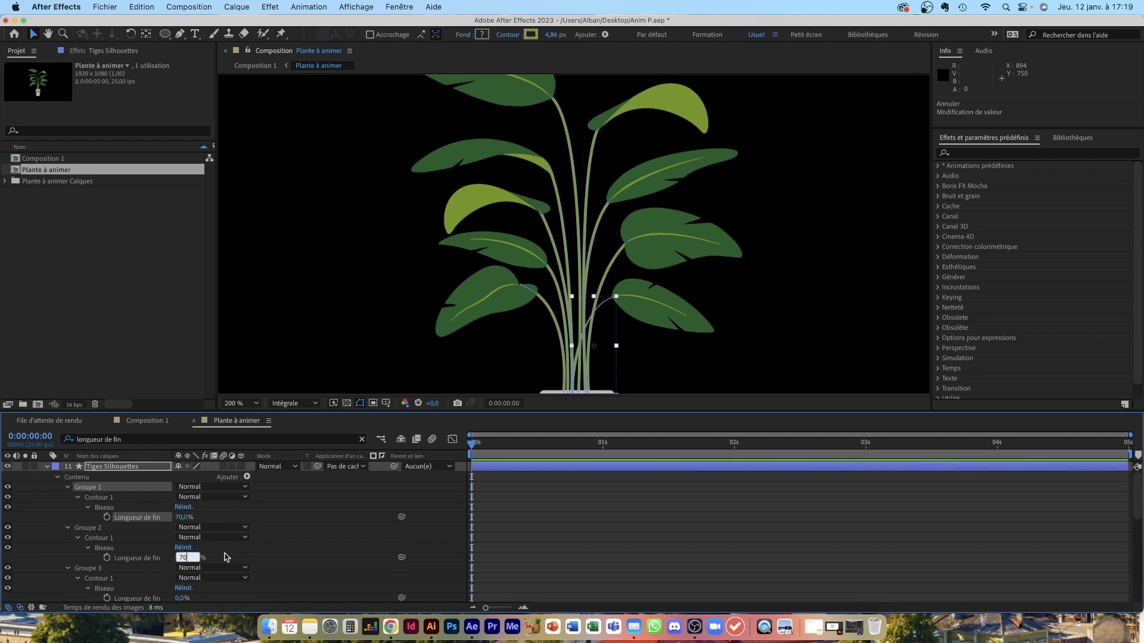
scroll(227, 557, down, 2)
click(292, 539)
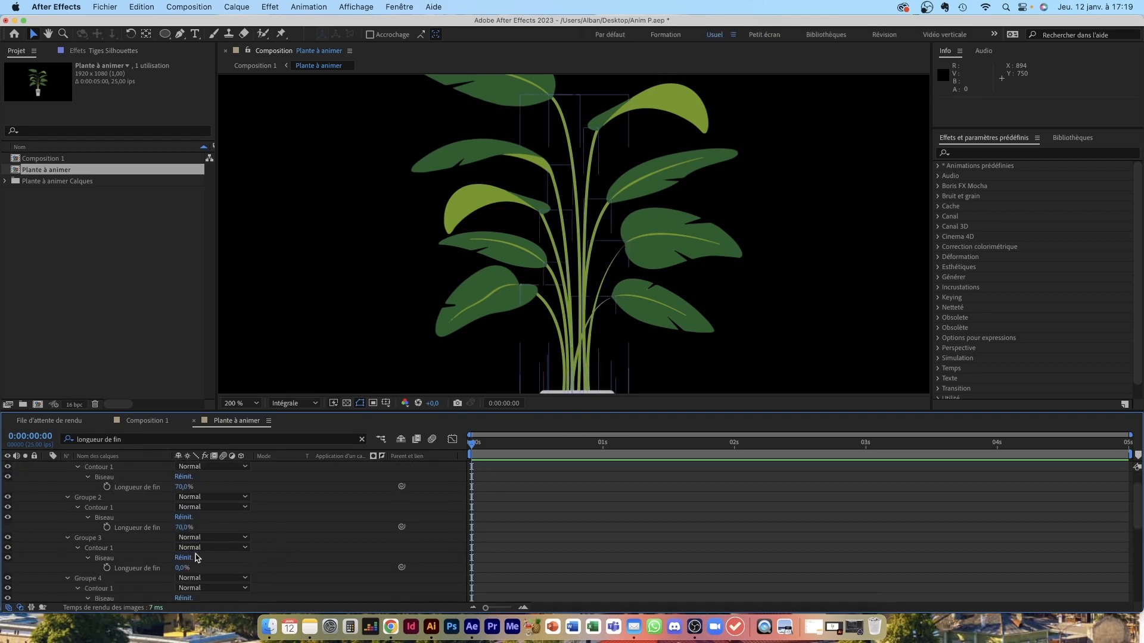
click(182, 567)
text(70)
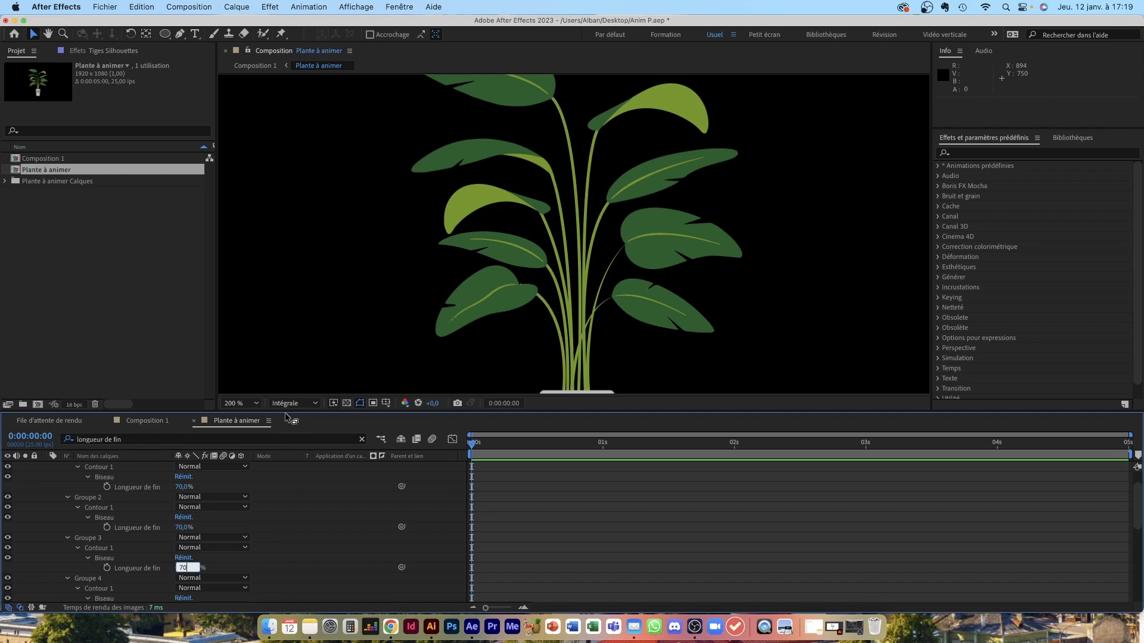
Enlarge the timeline area and set Longueur de fin to 70% for Groupe 4, Groupe 5 and Groupe 6
drag(286, 410, 287, 176)
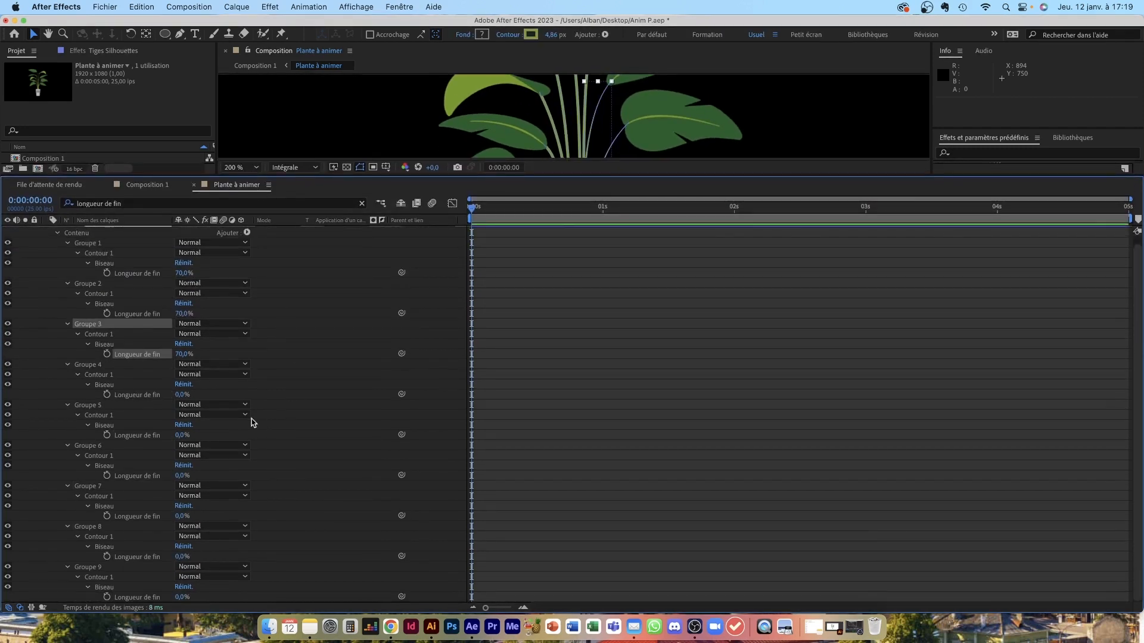
click(184, 394)
text(70)
click(182, 435)
text(70)
click(182, 475)
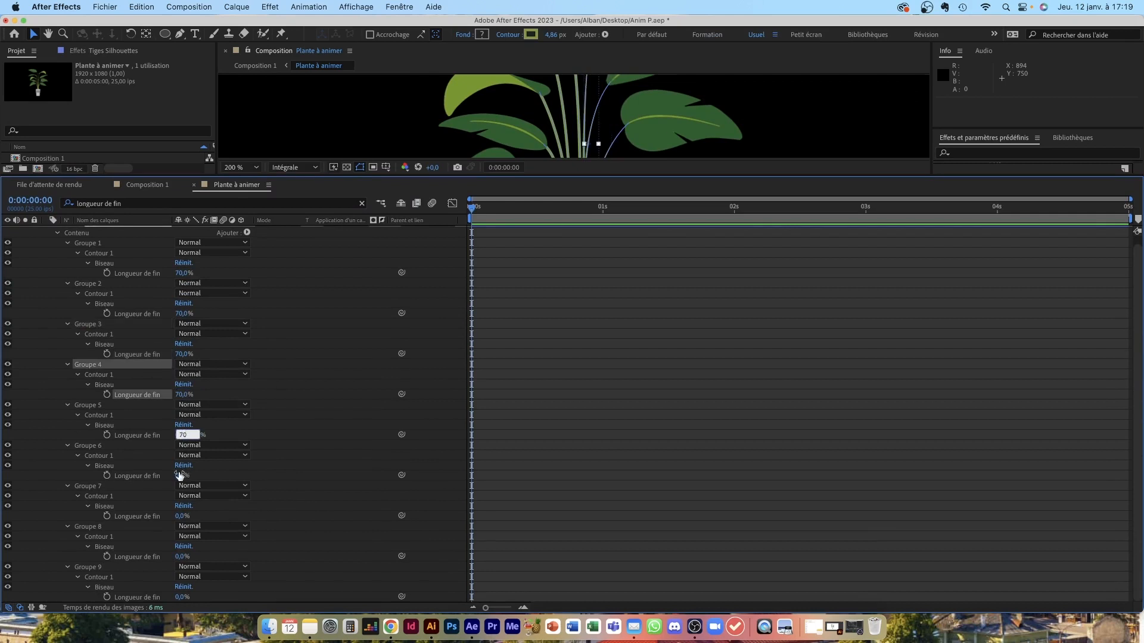
text(70)
Set Longueur de fin to 70% for the remaining stem strokes in Groupe 7, Groupe 8 and Groupe 9
click(182, 516)
text(70)
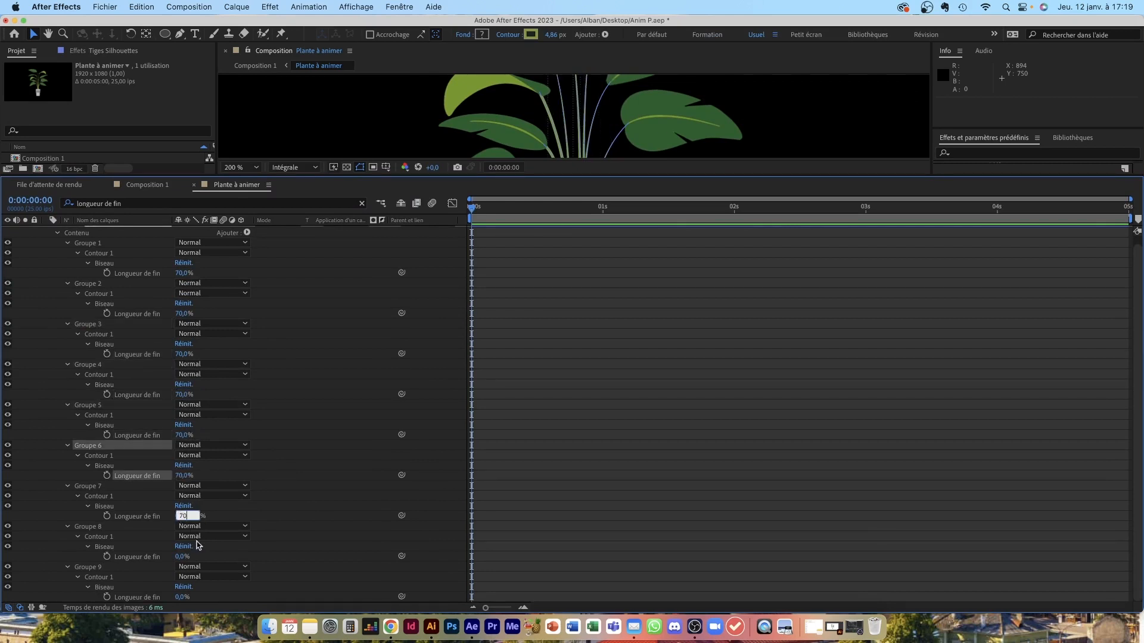
click(182, 556)
text(70)
click(183, 597)
text(70)
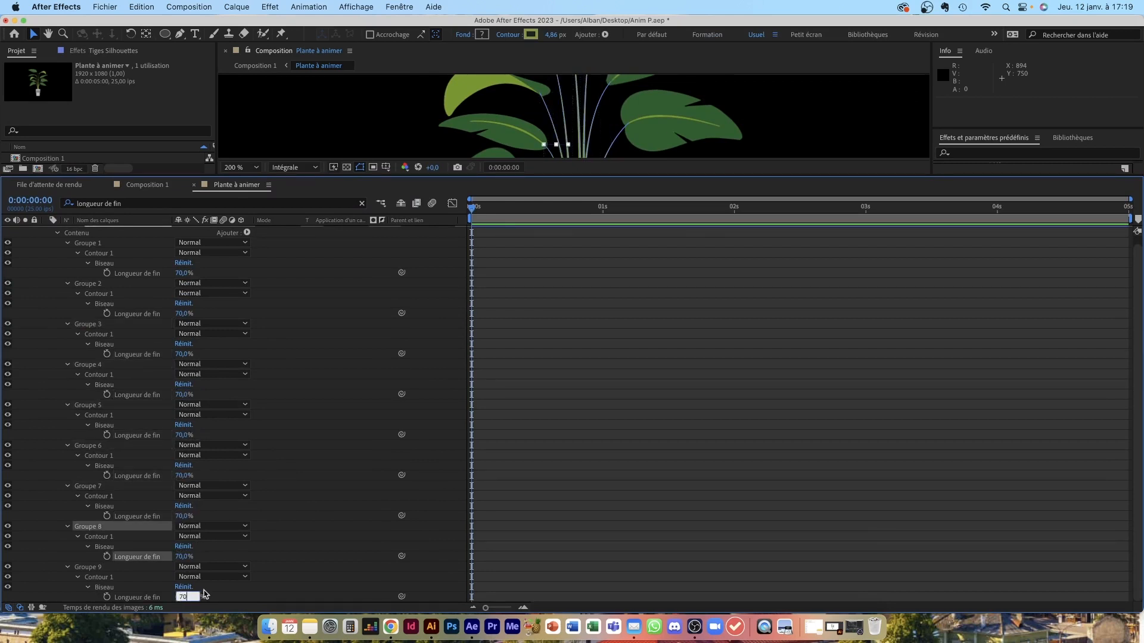
Reduce the timeline area and set the Largeur de fin taper to 22% for the stem stroke in Groupe 1
click(517, 433)
drag(251, 176, 277, 444)
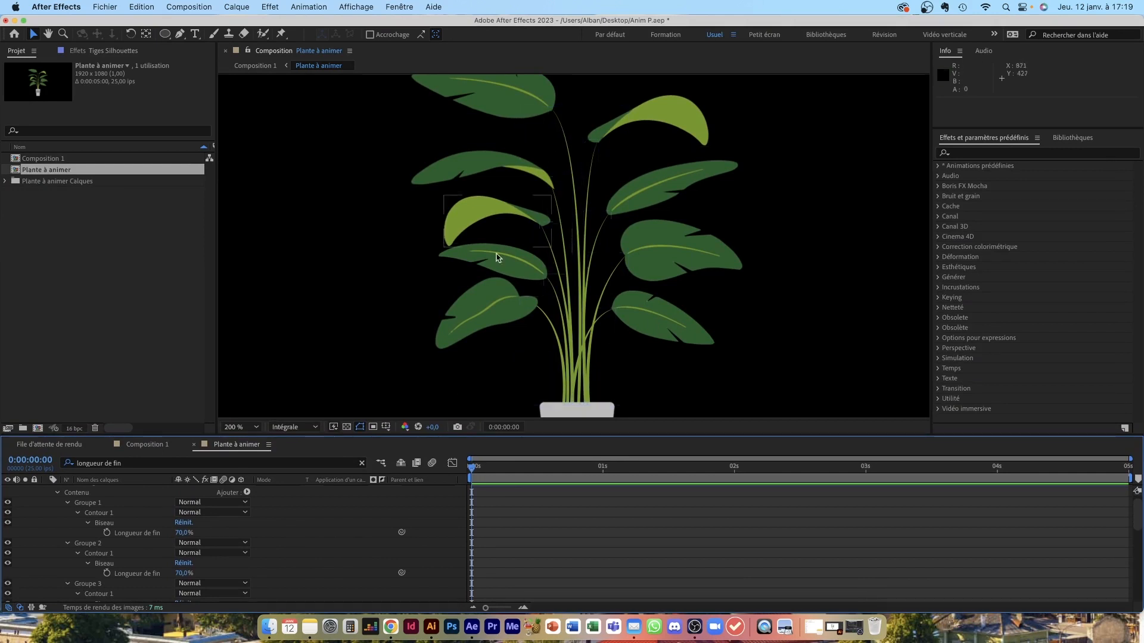
click(88, 523)
click(89, 523)
scroll(100, 533, down, 2)
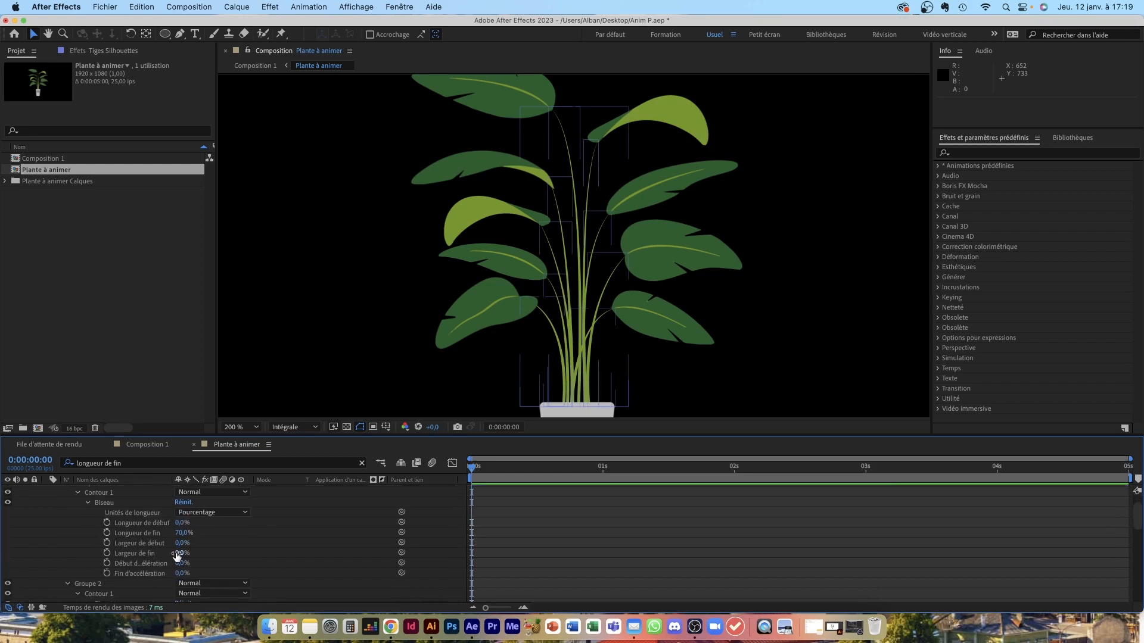
drag(177, 553, 189, 553)
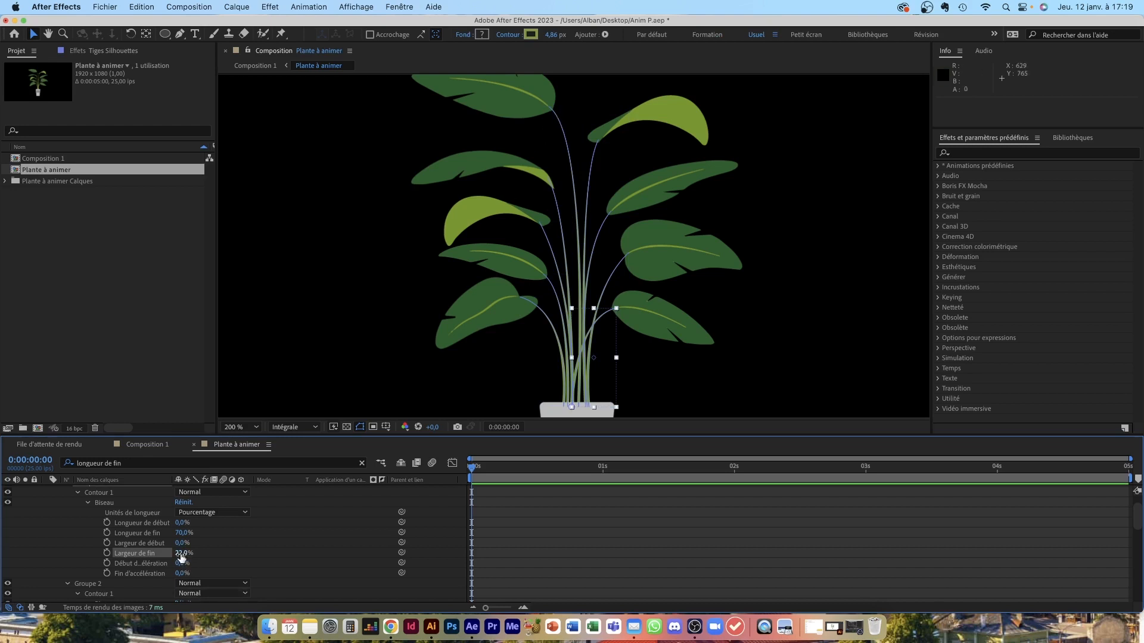
Filter the timeline properties by "largeur de fin" to list the end taper width of every stem group
click(127, 463)
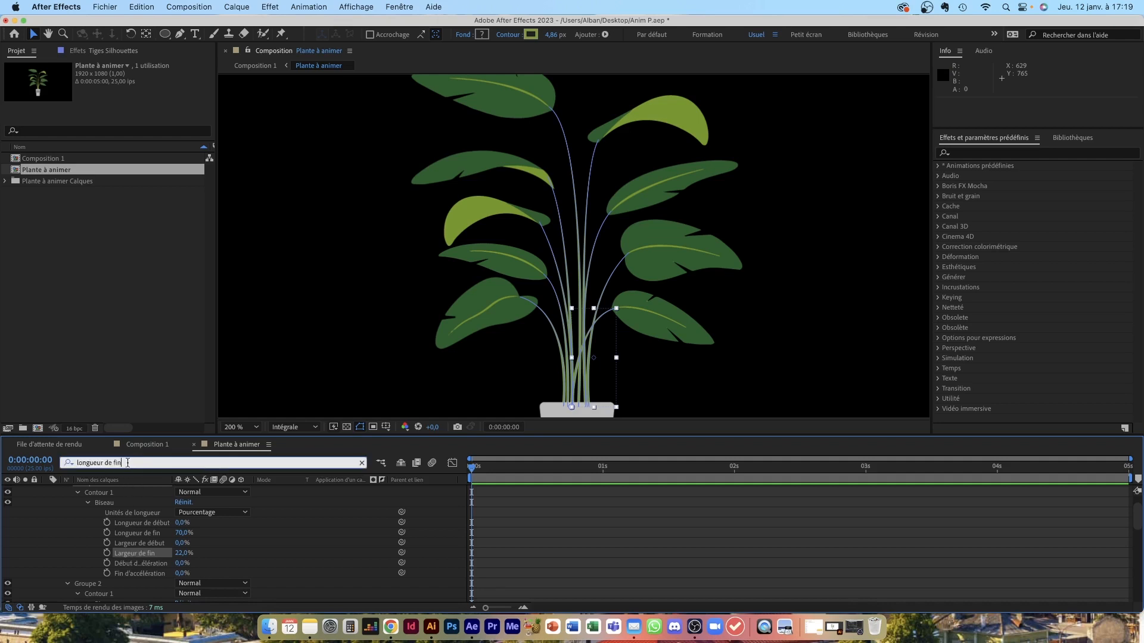
double_click(80, 463)
text(largueur)
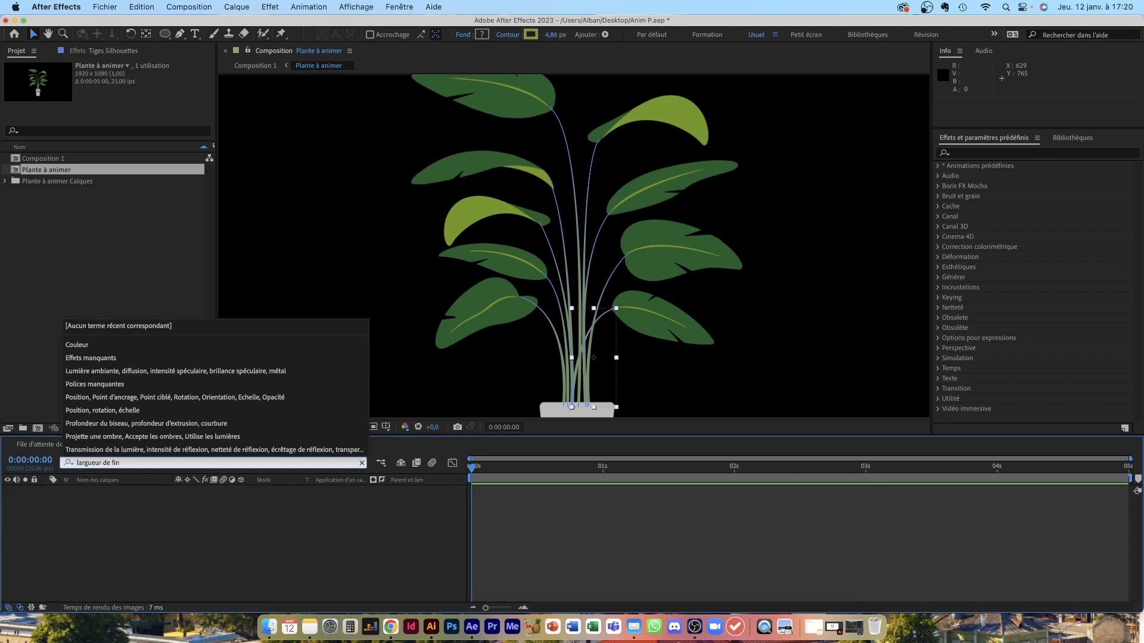
key(BackSpace)
key(BackSpace)
key(BackSpace)
key(BackSpace)
text(eur)
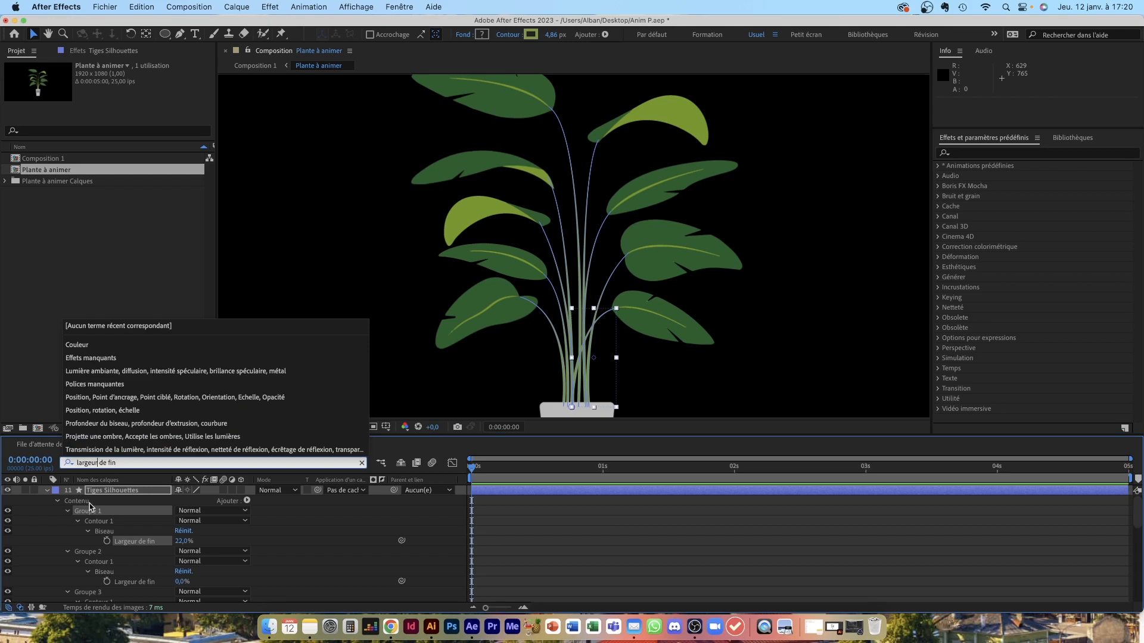
Enlarge the timeline area and set Largeur de fin to 22% for Groupe 2, Groupe 3 and Groupe 4
click(178, 541)
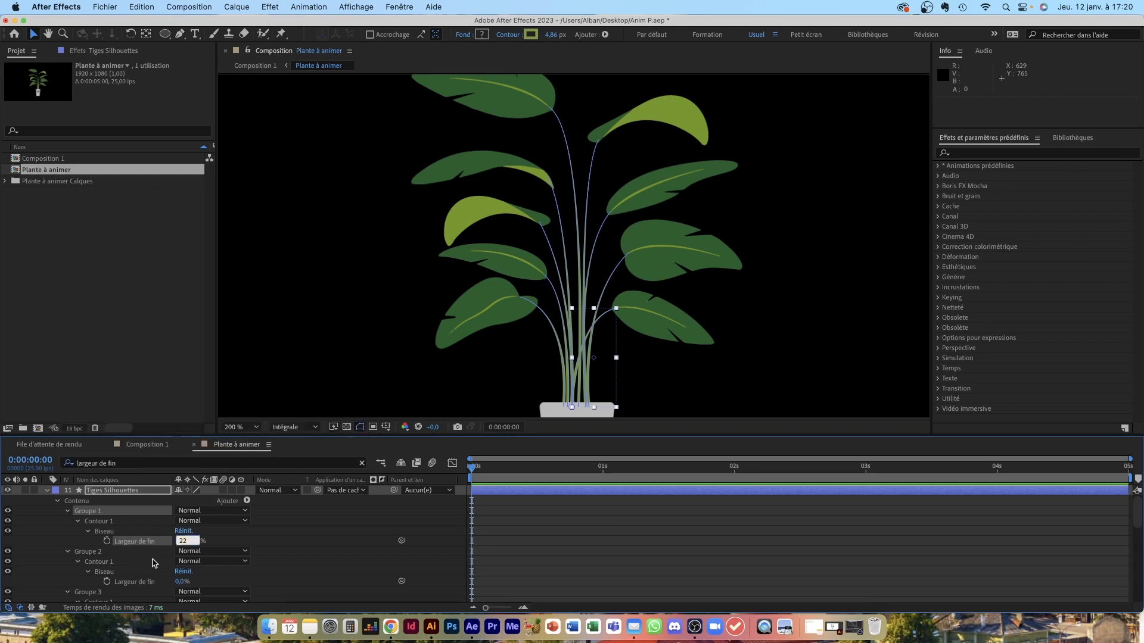
drag(173, 435, 184, 148)
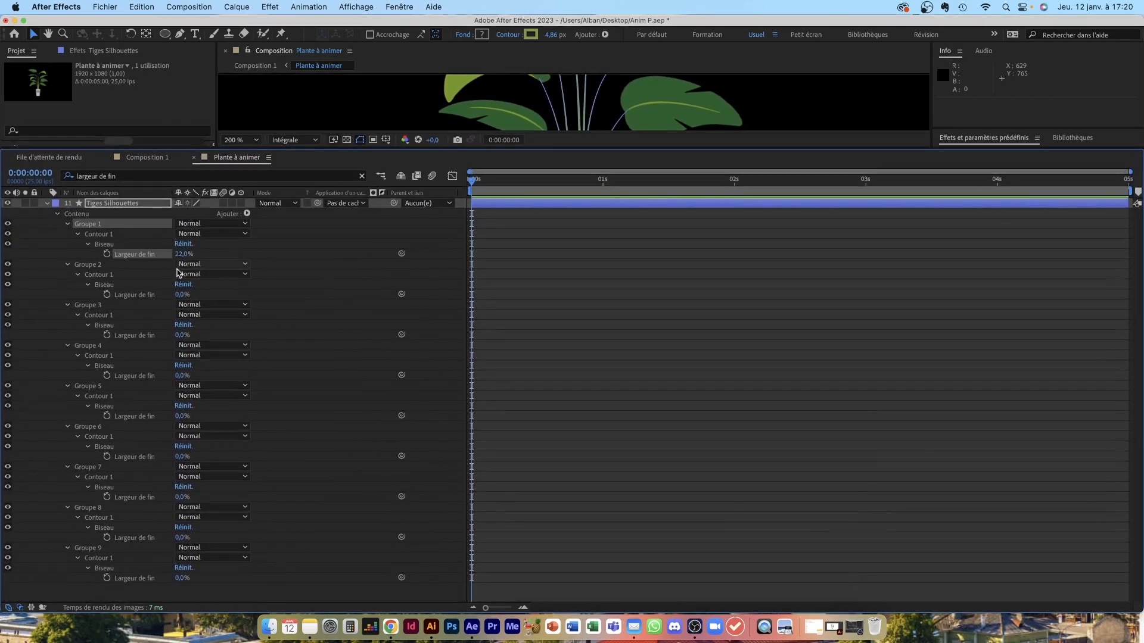
click(182, 294)
text(22)
click(182, 334)
text(22)
click(182, 376)
text(22)
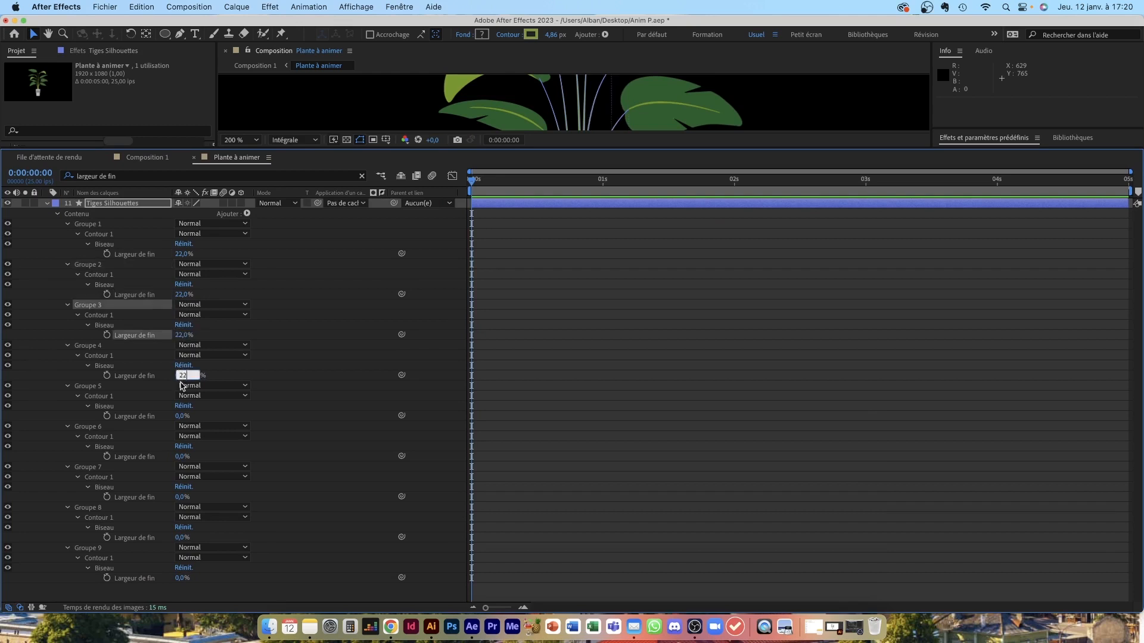
Set Largeur de fin to 22% for the stem strokes in Groupe 5, Groupe 6 and Groupe 7
click(182, 416)
text(22)
click(182, 456)
text(22)
click(182, 497)
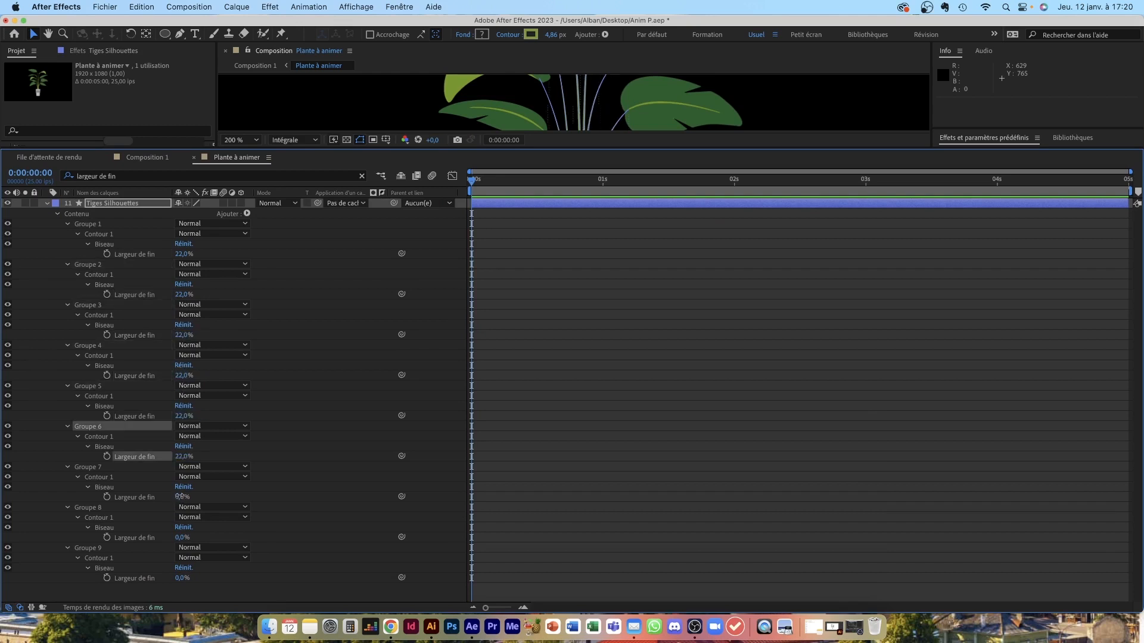
text(22)
Set Largeur de fin to 22% for Groupe 8 and Groupe 9, and reduce the timeline area to show the plant
click(180, 538)
text(22)
click(180, 578)
text(22)
click(589, 332)
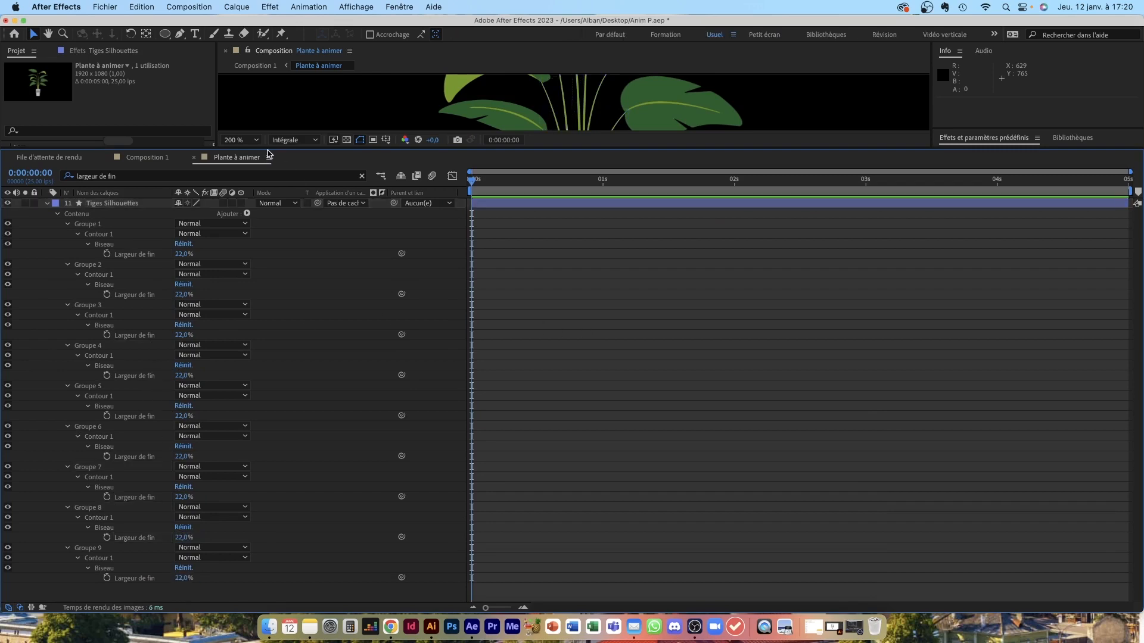
drag(269, 149, 284, 448)
click(572, 153)
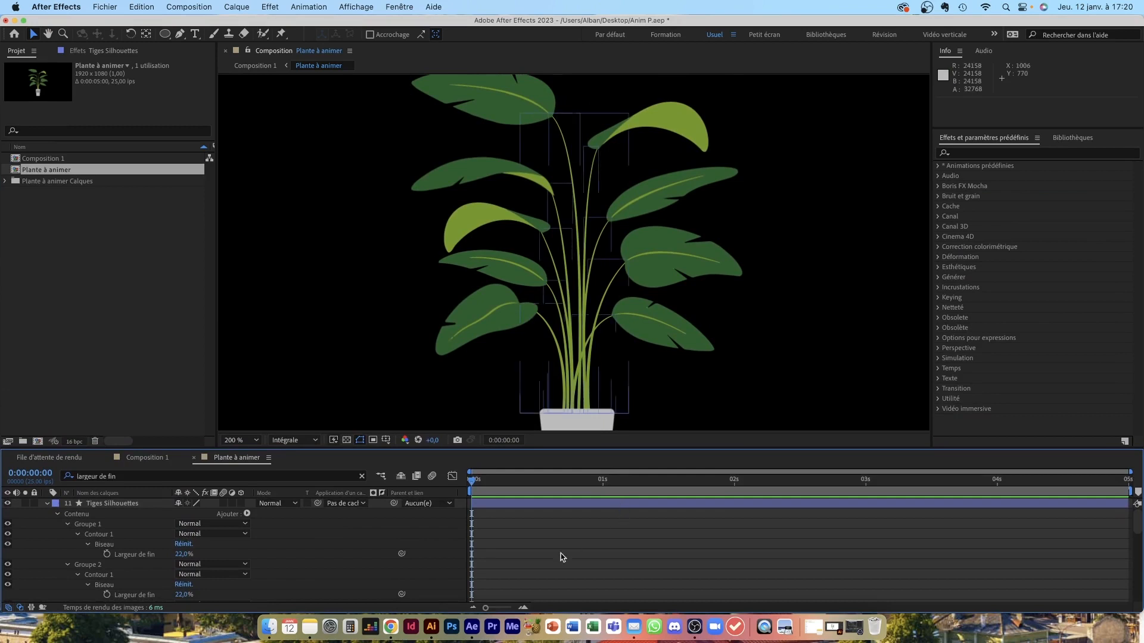
click(553, 119)
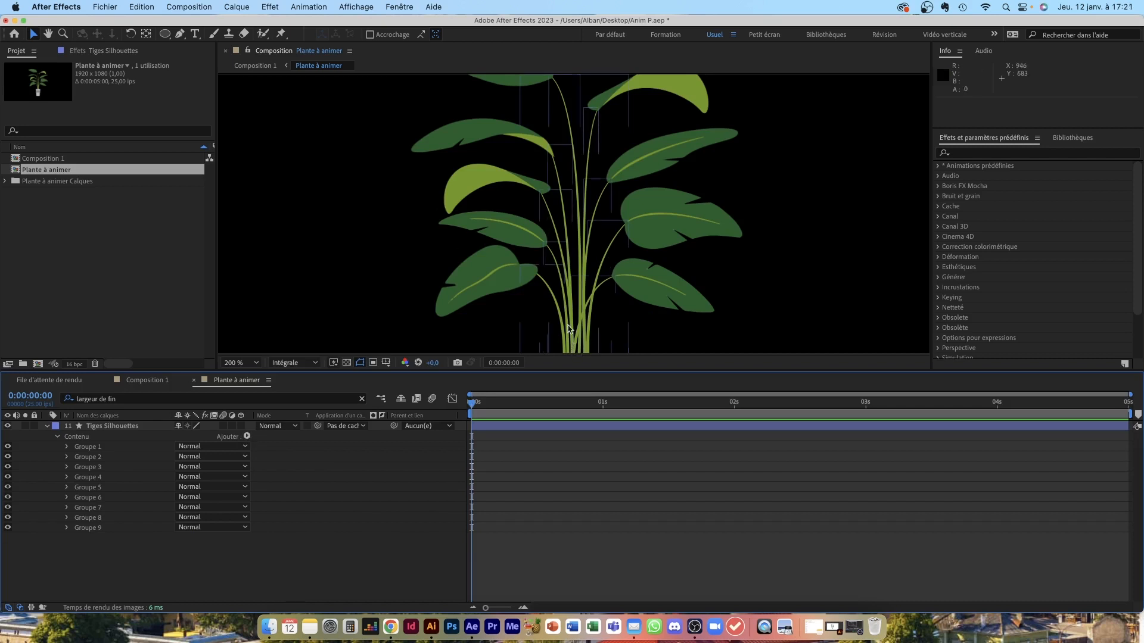
Add a Réduire les tracés operator to the contents of the Tiges Silhouettes layer and expand its properties
click(248, 437)
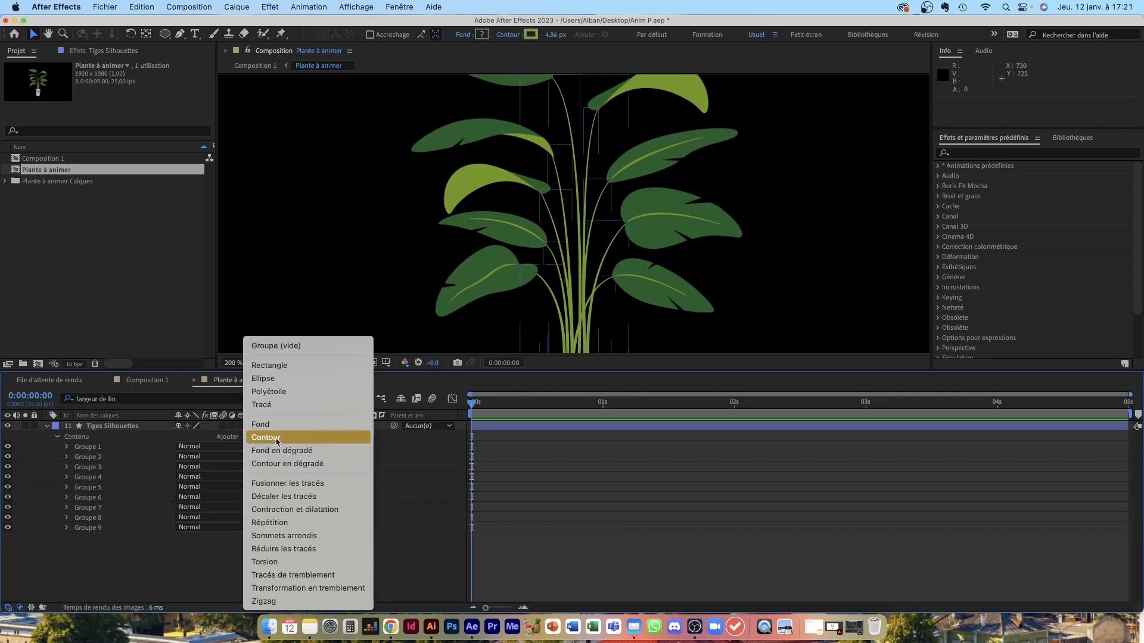
click(290, 549)
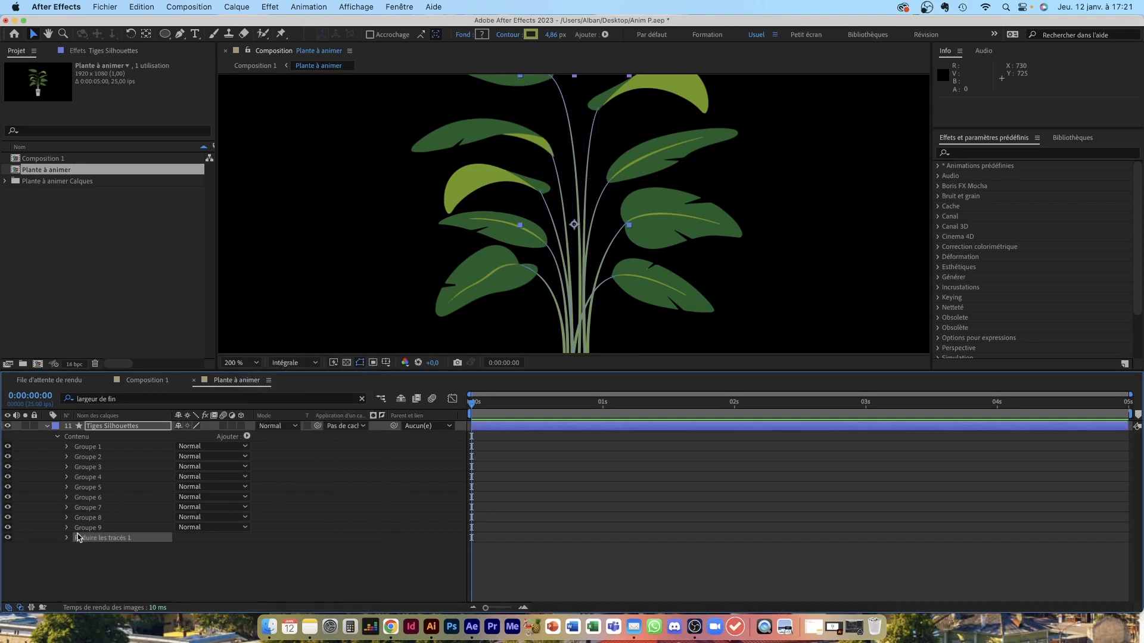
click(67, 539)
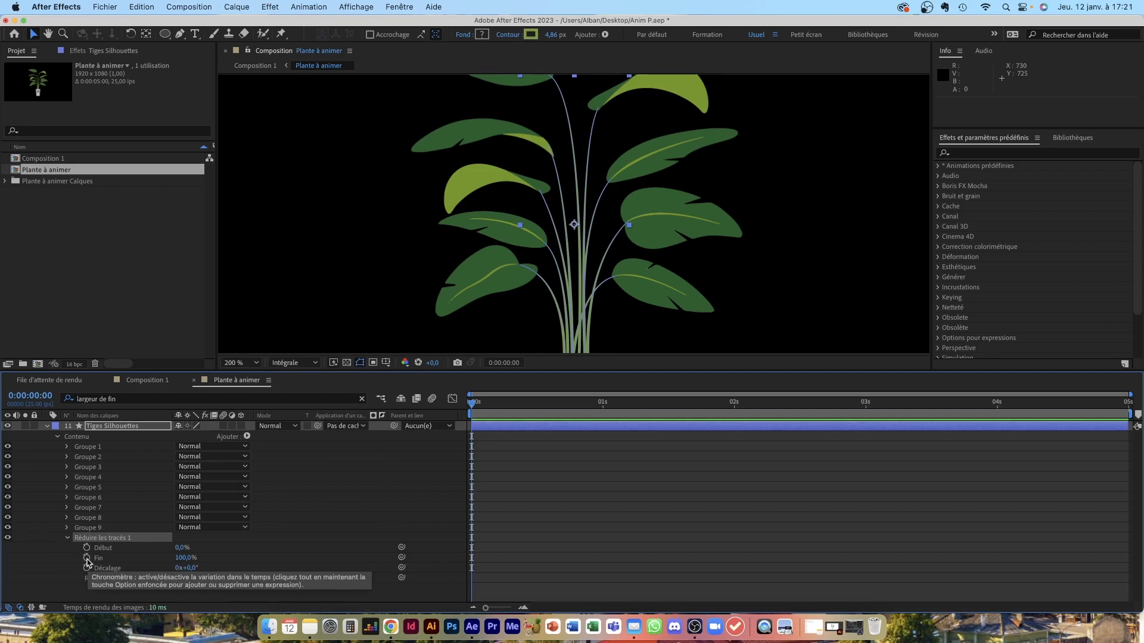
Animate Fin of Réduire les tracés from 0% at 0:00:00:00 to 100% at 0:00:01:10, and preview the stem growth
click(87, 558)
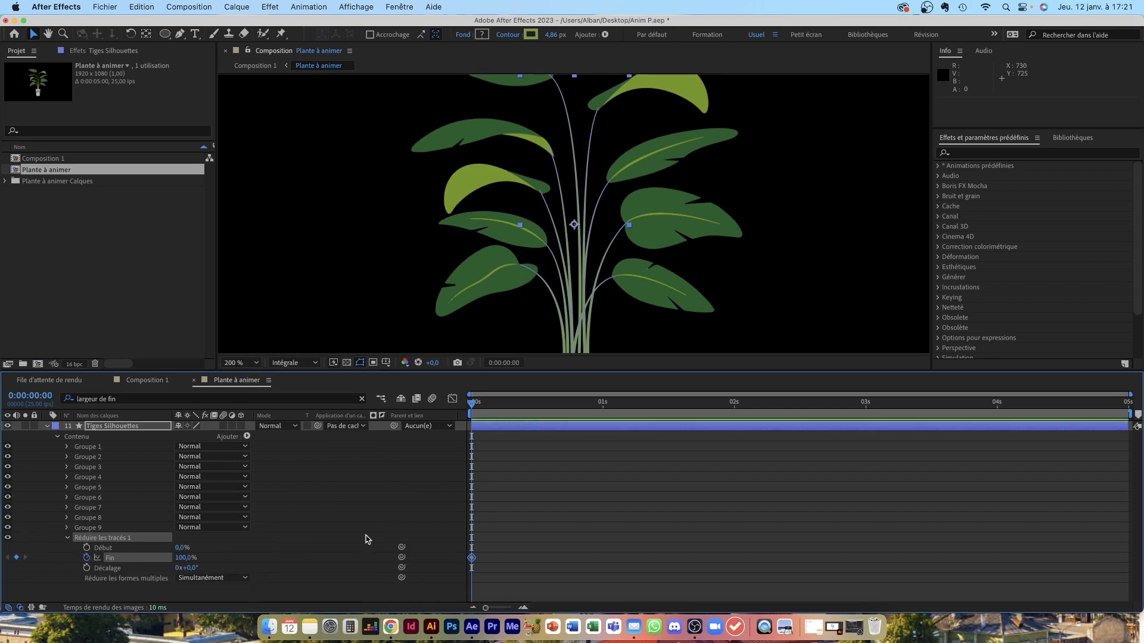
drag(474, 562, 657, 561)
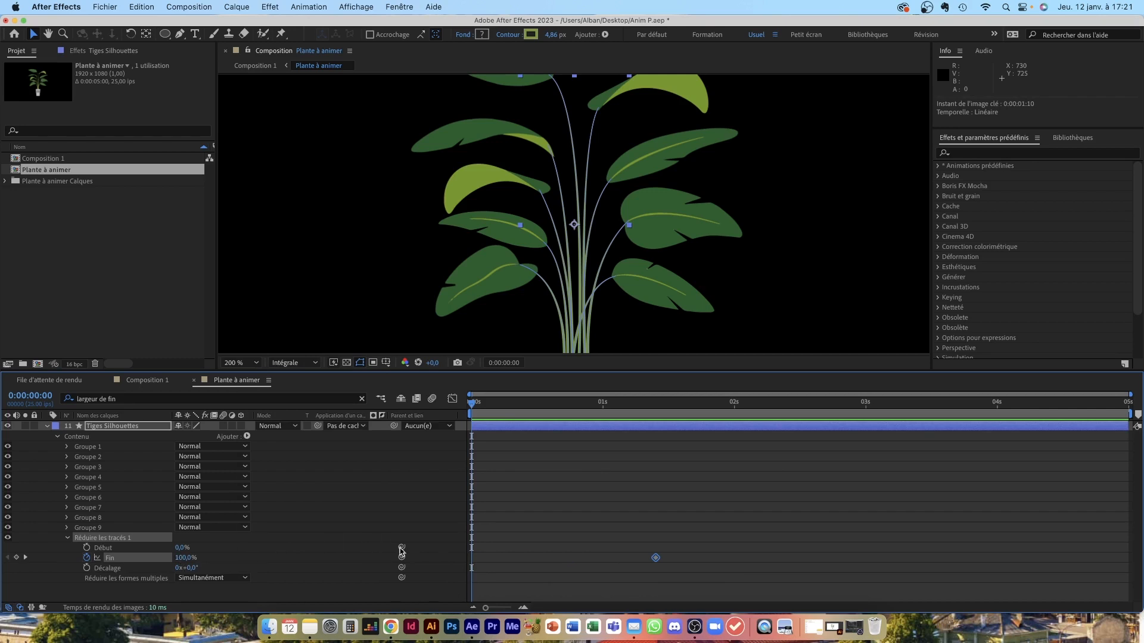
click(186, 558)
text(0)
key(Return)
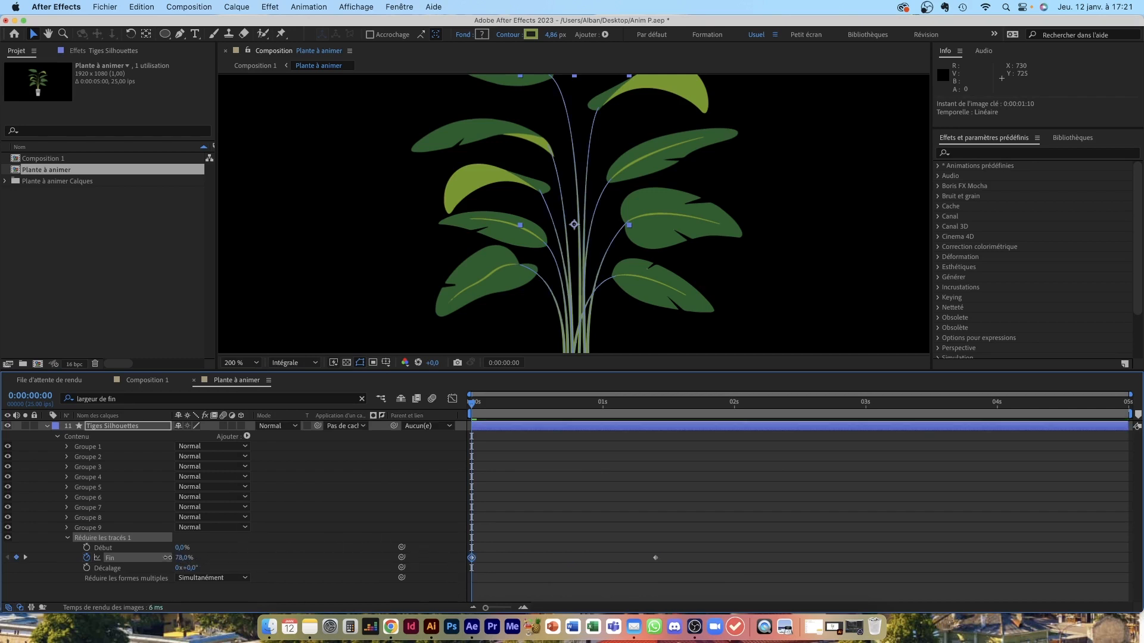
click(546, 569)
key(space)
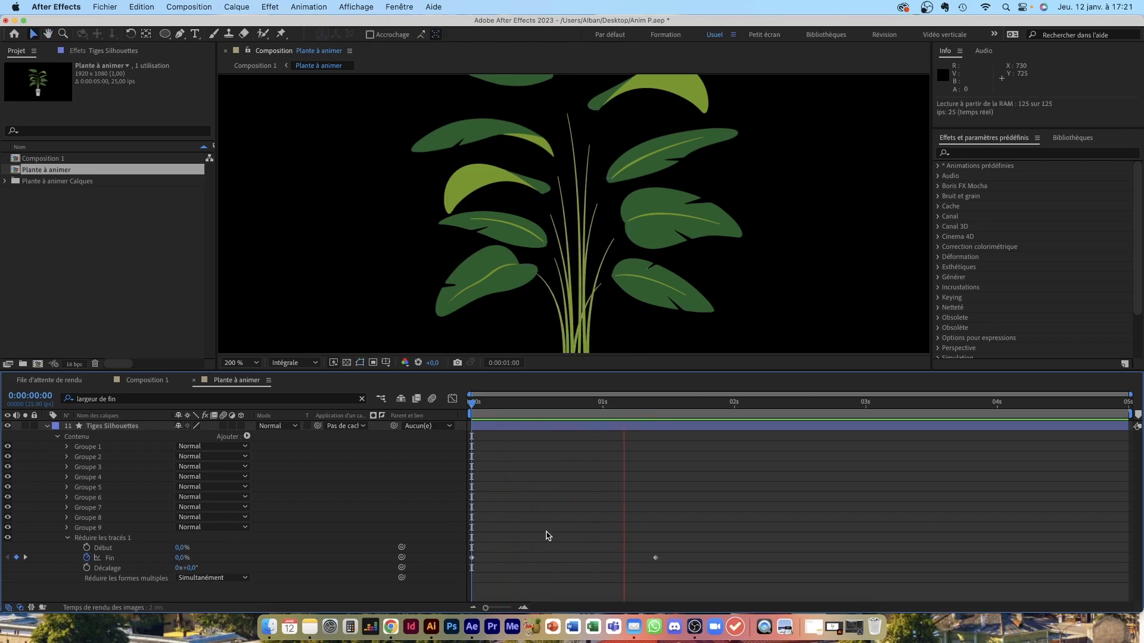
drag(558, 409, 587, 408)
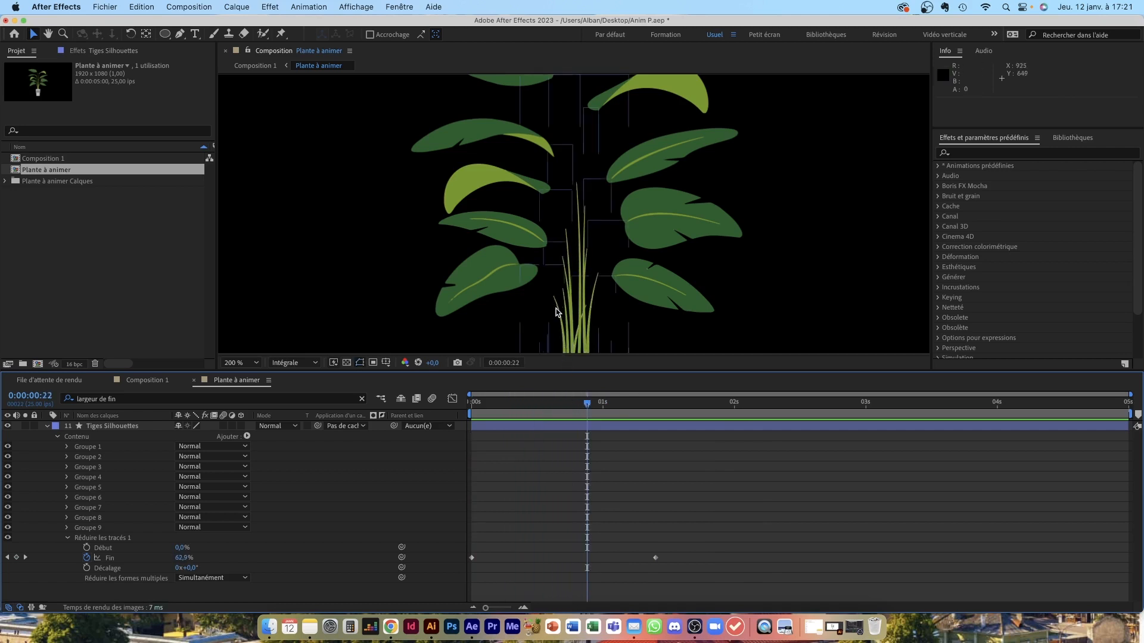
drag(513, 403, 655, 421)
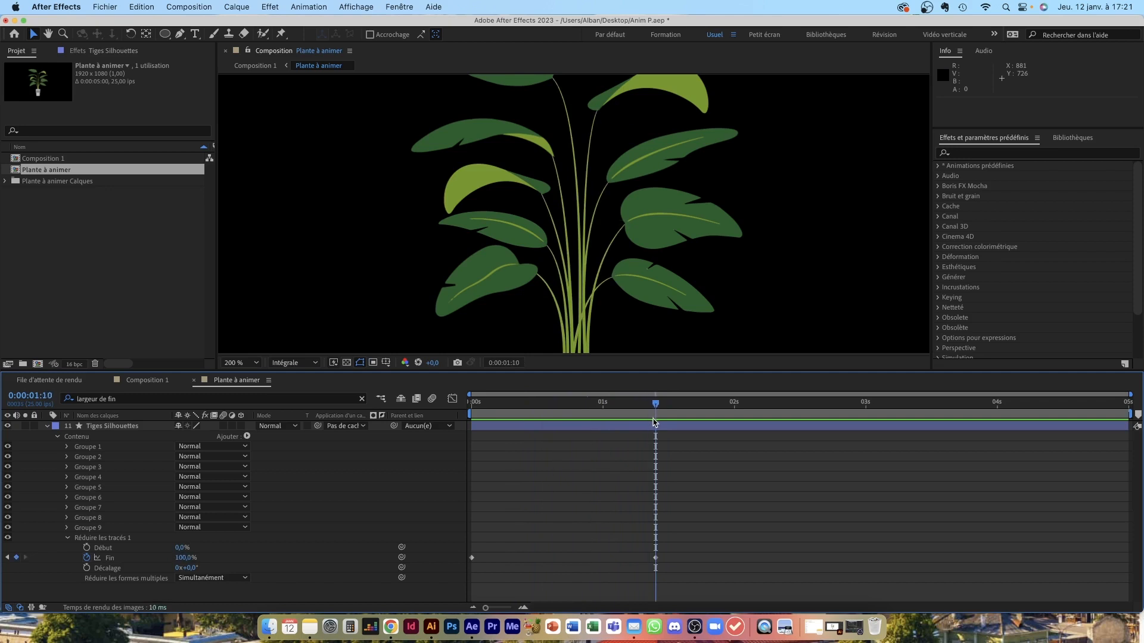
Ease both Fin keyframes in the graph editor, lengthening the first keyframe's handle and shortening the last one's
drag(673, 554, 469, 572)
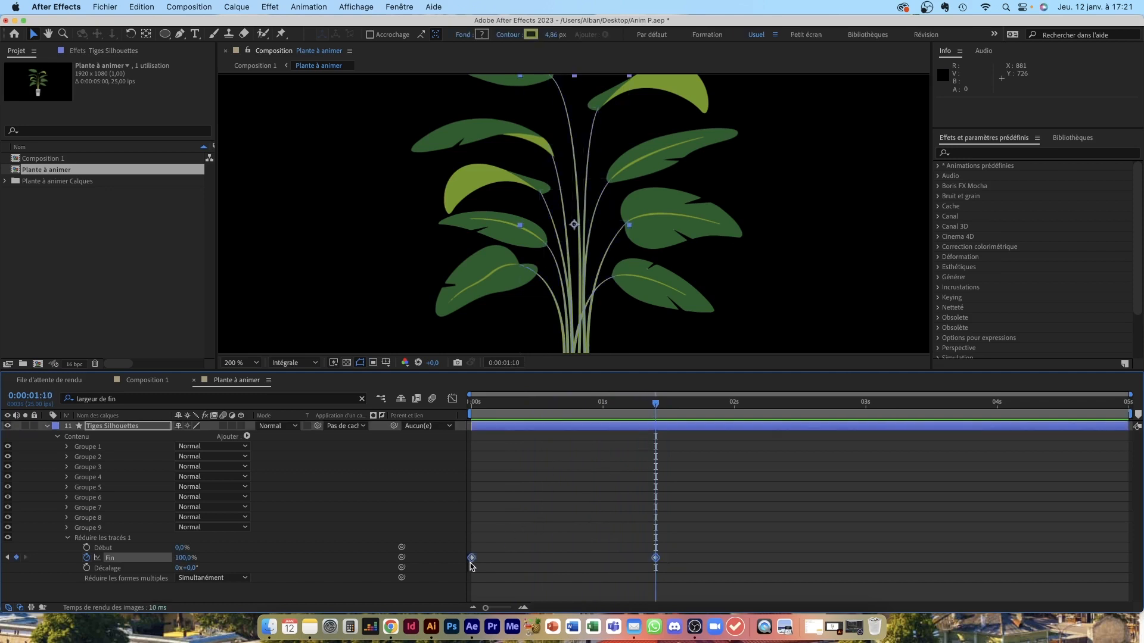
click(452, 400)
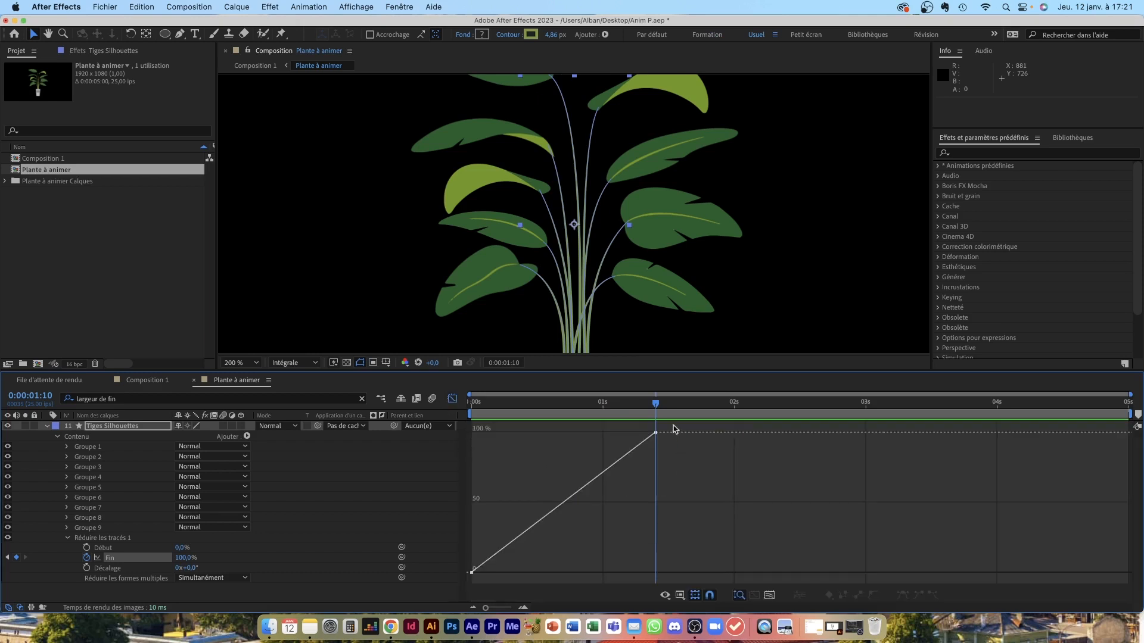
drag(673, 427, 469, 579)
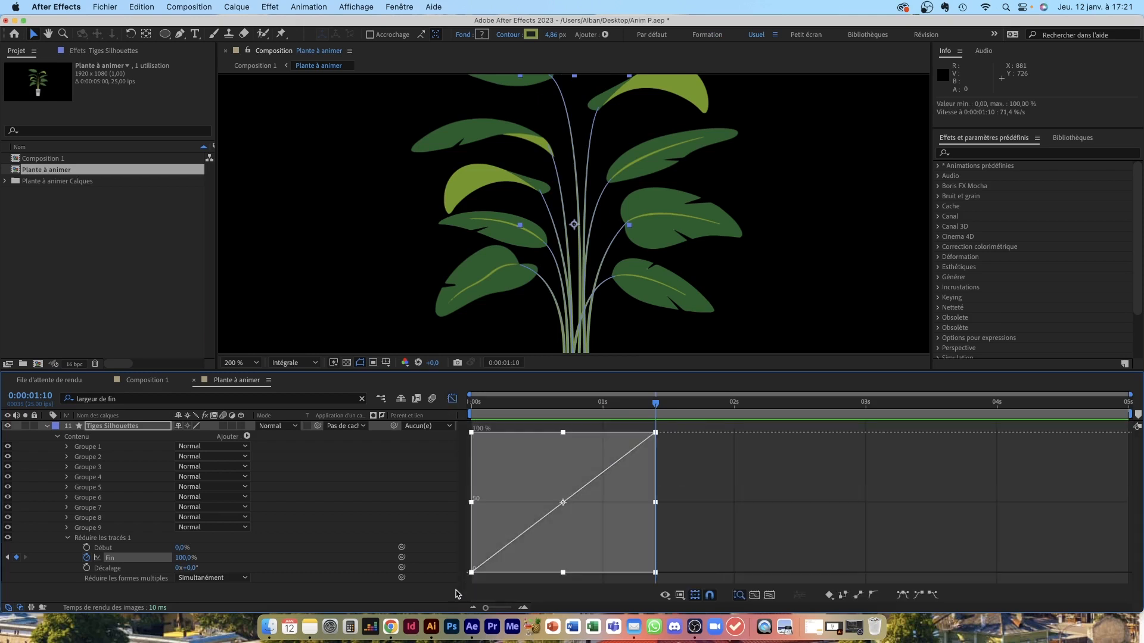
click(902, 594)
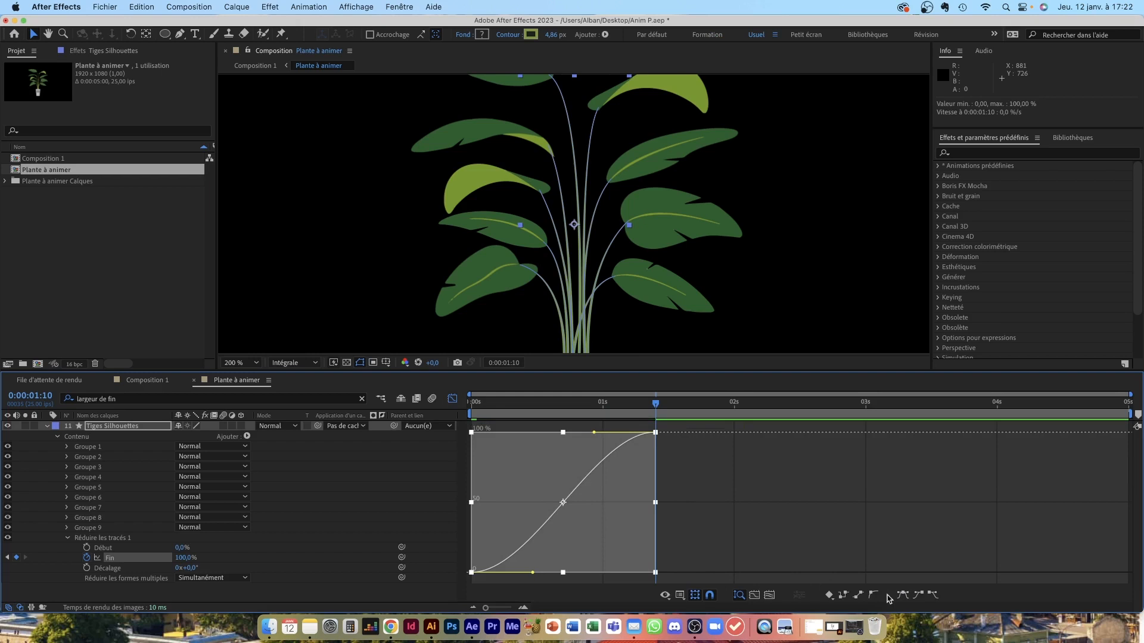
drag(533, 573, 545, 573)
drag(594, 432, 616, 437)
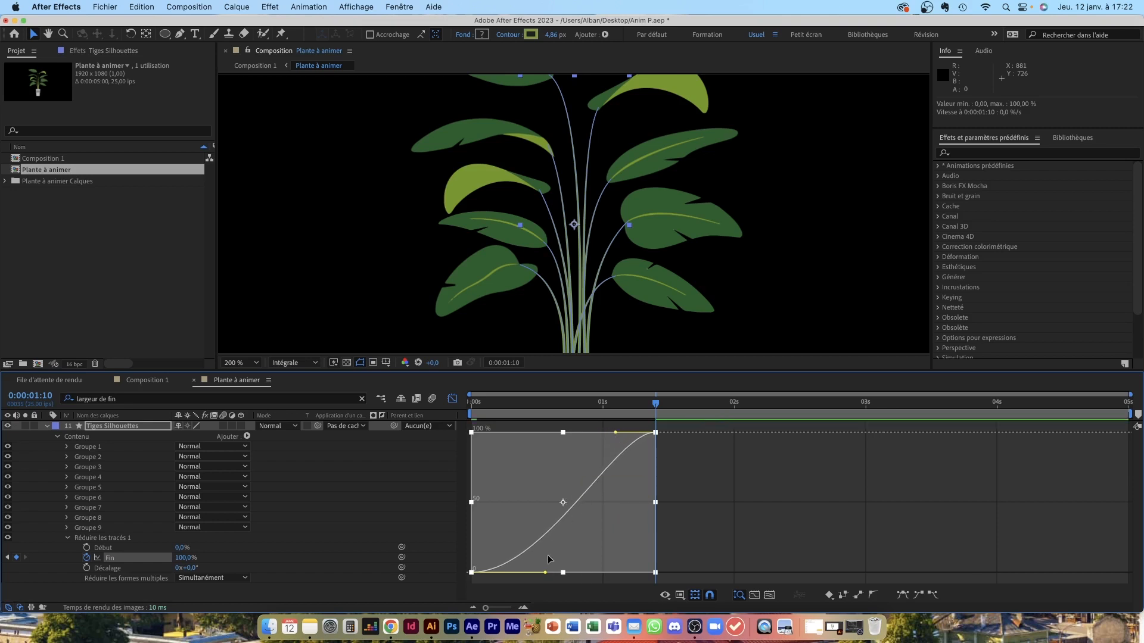
drag(545, 576, 550, 575)
click(453, 400)
Preview the eased stem growth, collapse the Réduire les tracés properties and scrub to 0:00:01:09
click(572, 455)
drag(616, 404, 427, 398)
key(space)
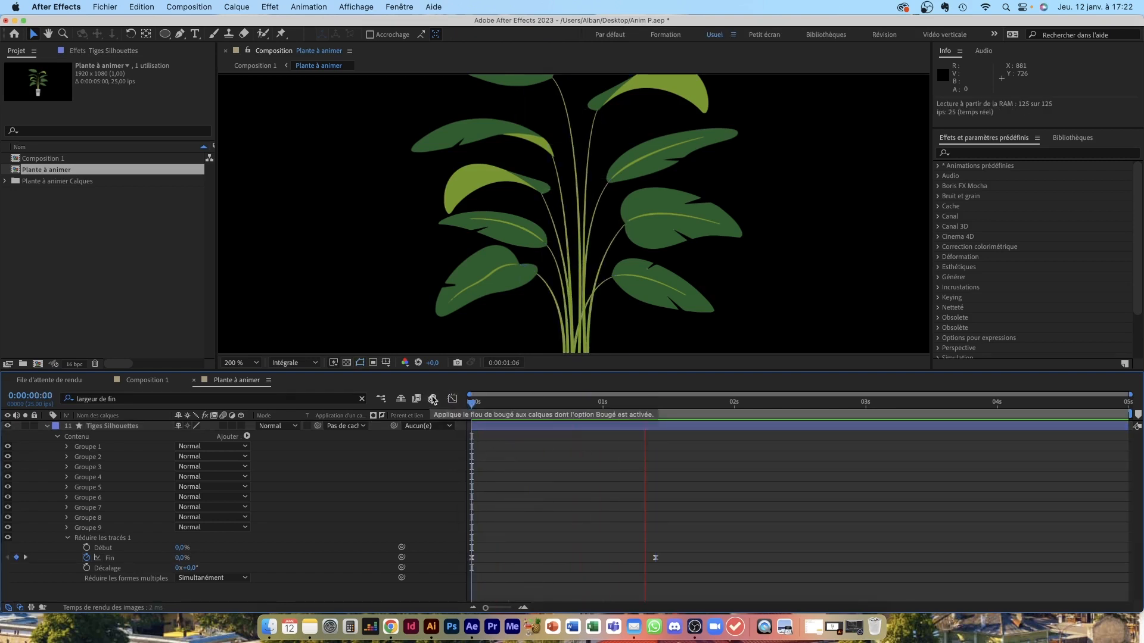
click(572, 402)
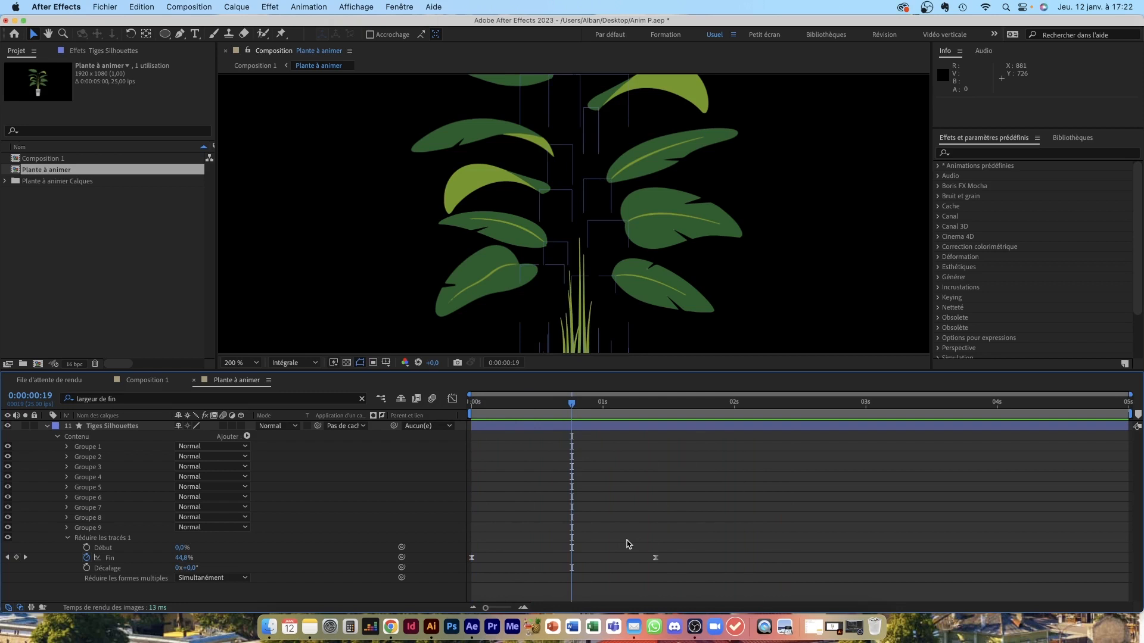
click(67, 538)
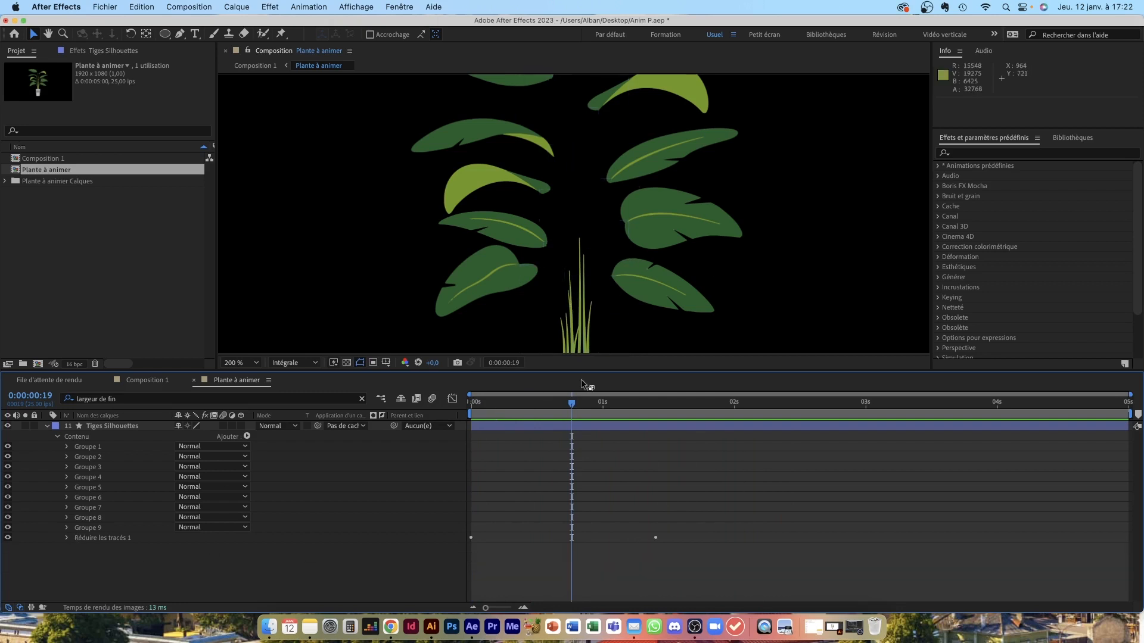
drag(572, 405, 650, 406)
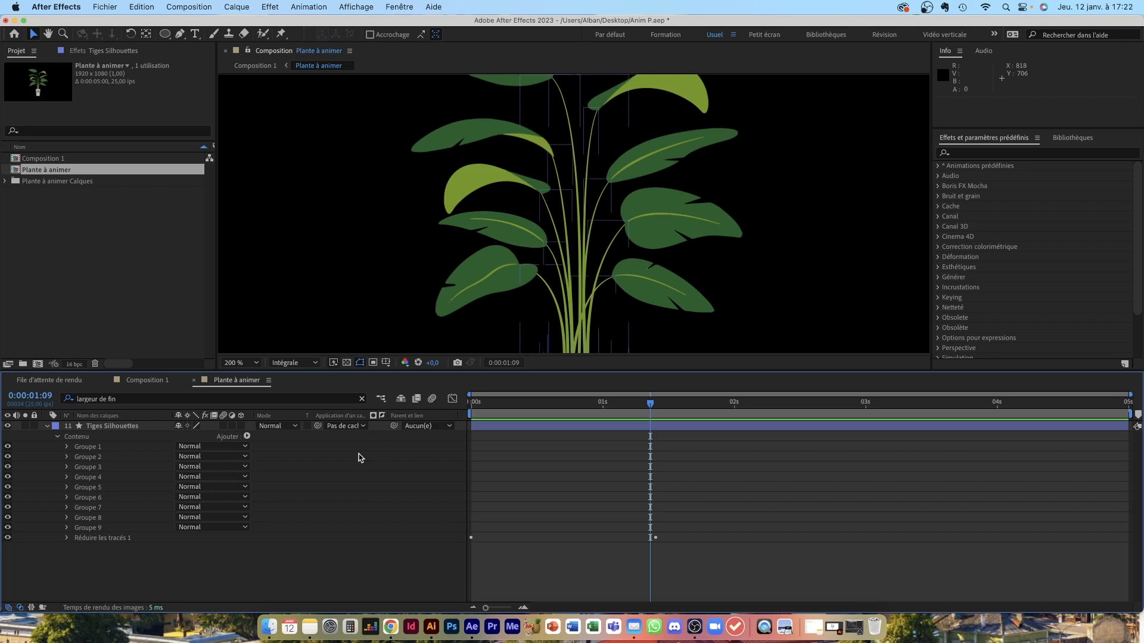
Copy the Réduire les tracés operator and paste it into Groupe 9, Groupe 8, Groupe 7 and Groupe 6
click(102, 539)
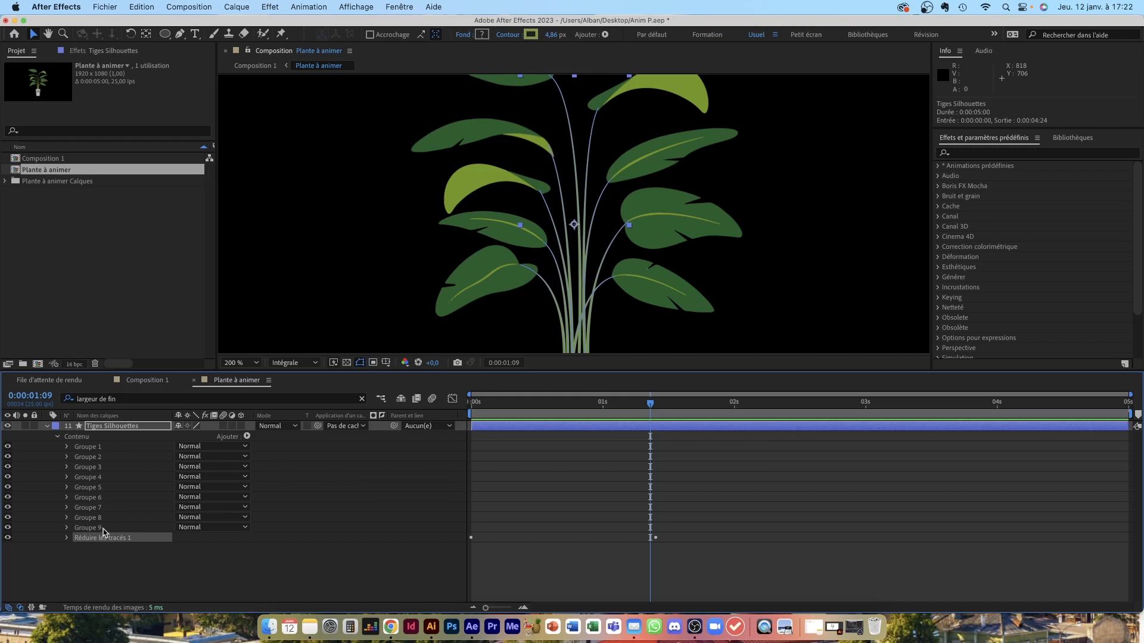
click(106, 530)
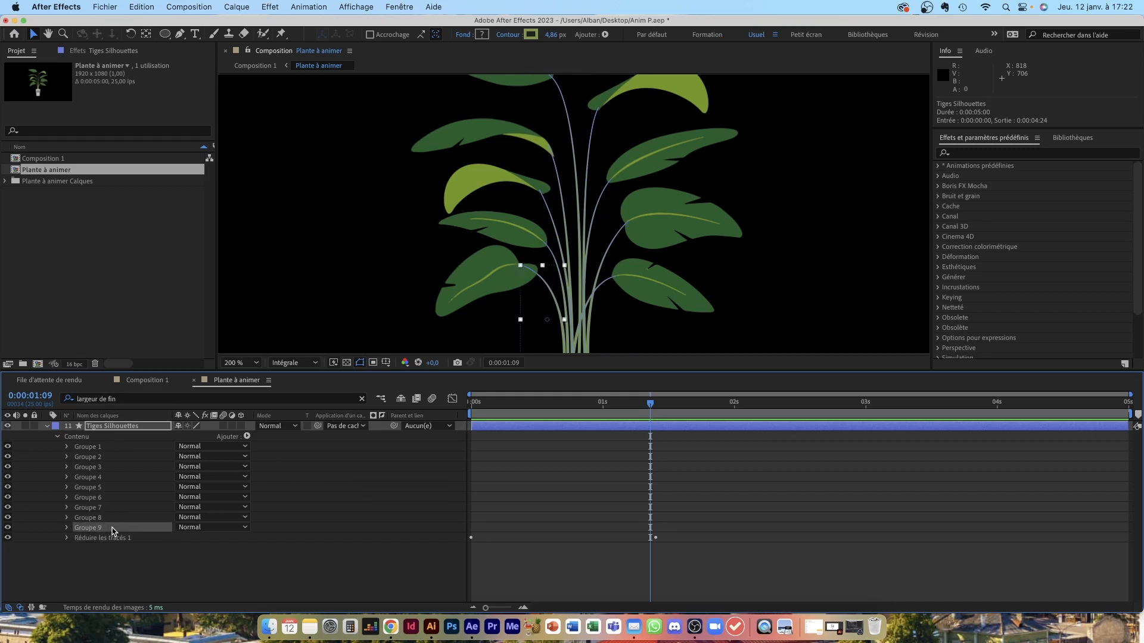
key(super+v)
click(113, 519)
key(super+v)
click(113, 508)
key(super+v)
click(113, 498)
key(super+v)
Paste the copied Réduire les tracés operator into Groupe 5, Groupe 4, Groupe 3, Groupe 2 and Groupe 1
click(112, 488)
key(super+v)
click(110, 477)
key(super+v)
click(109, 467)
key(super+v)
click(109, 458)
key(super+v)
click(111, 447)
key(super+v)
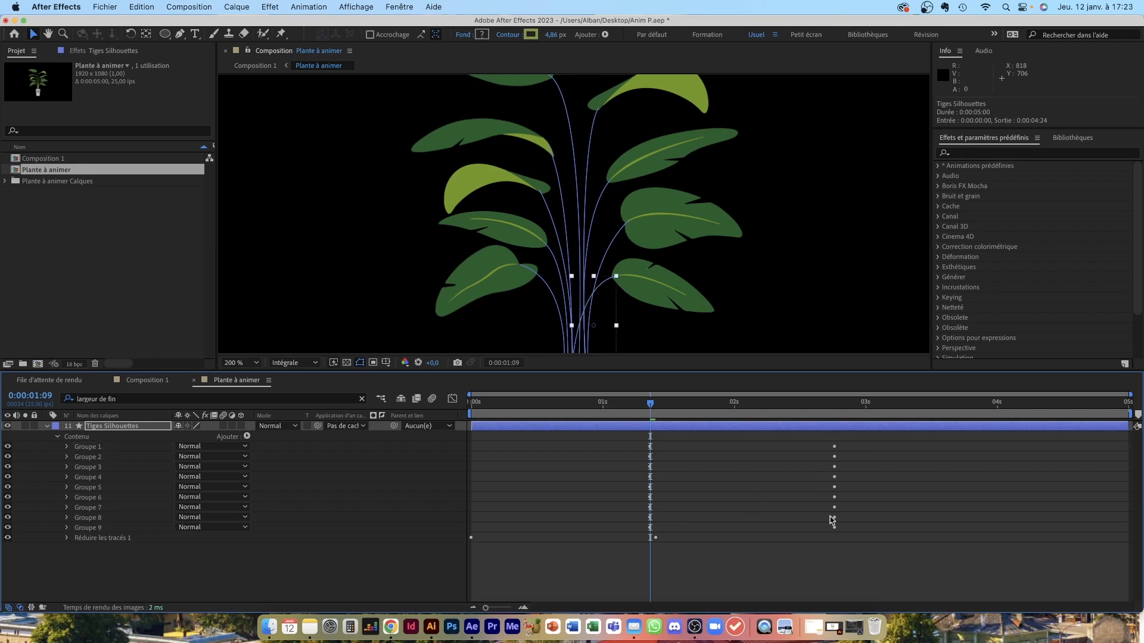
Move the Fin keyframes of all nine stem groups together to start at 0:00:00:00 and end at 0:00:01:10
click(828, 447)
drag(826, 447, 861, 537)
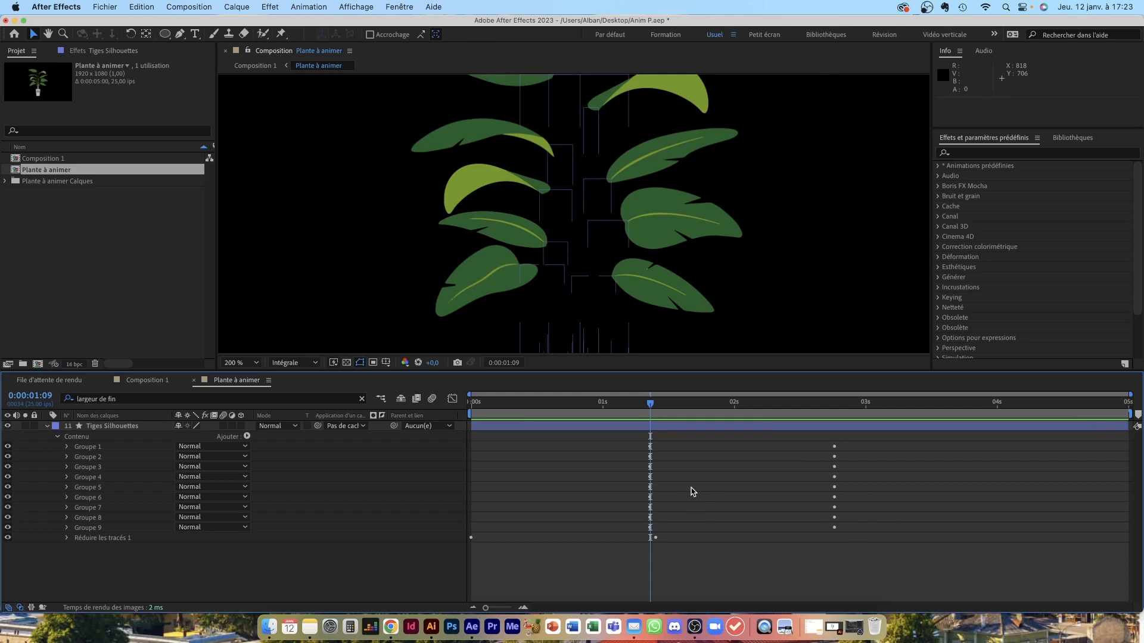
key(u)
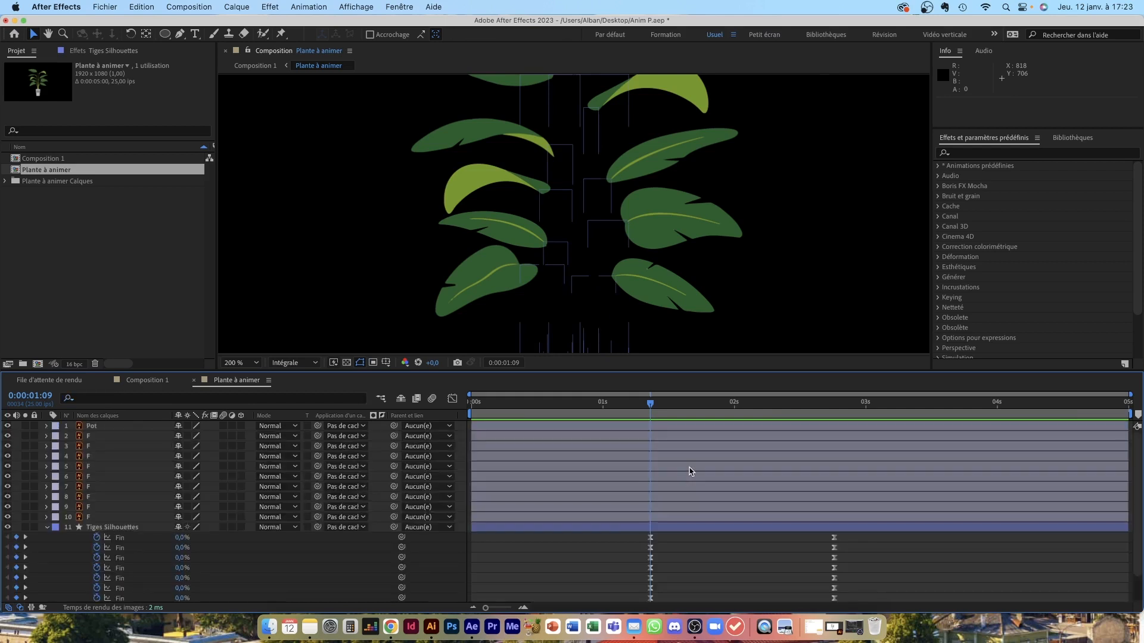
scroll(690, 491, down, 3)
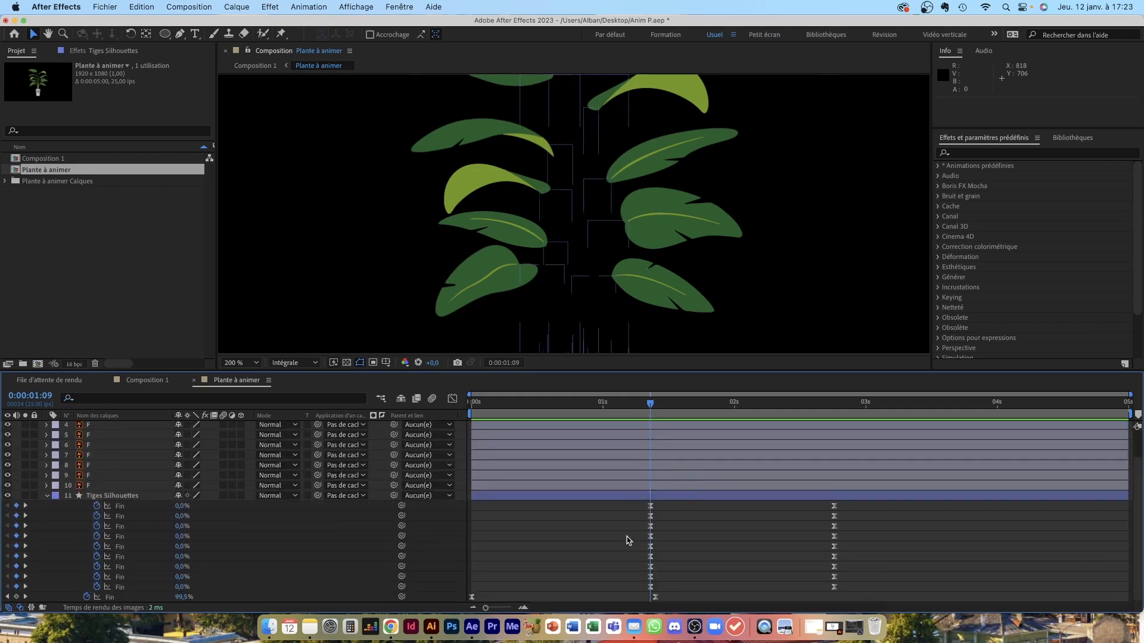
drag(641, 507, 655, 590)
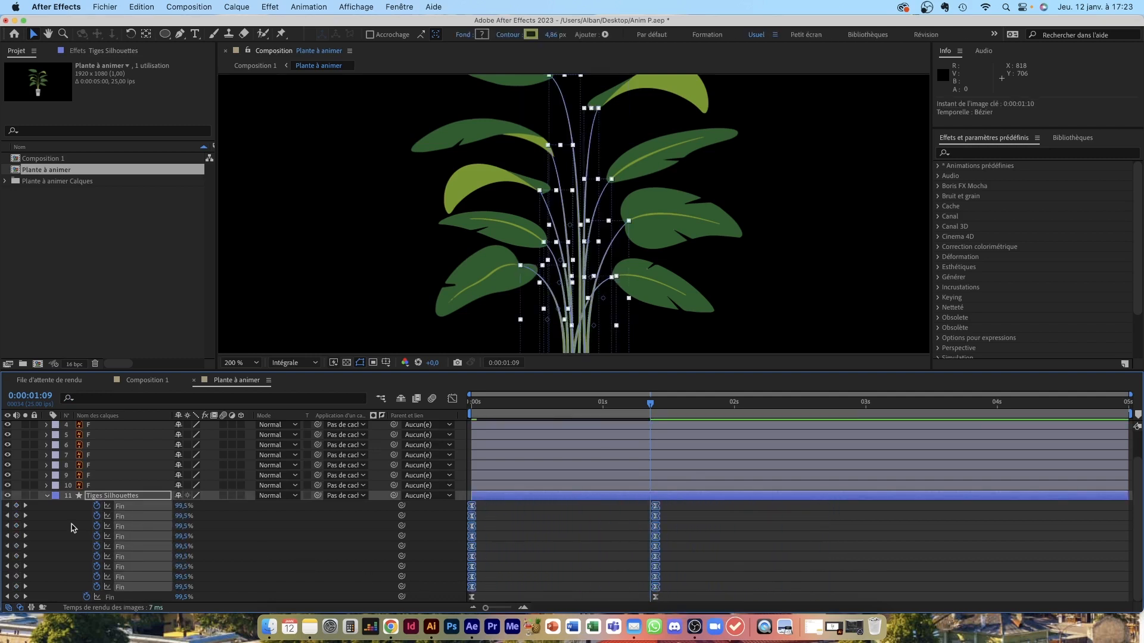
Delete the Réduire les tracés 1 operator that sits outside the groups in Tiges Silhouettes, and show only the layer's keyframed properties
click(47, 496)
click(47, 527)
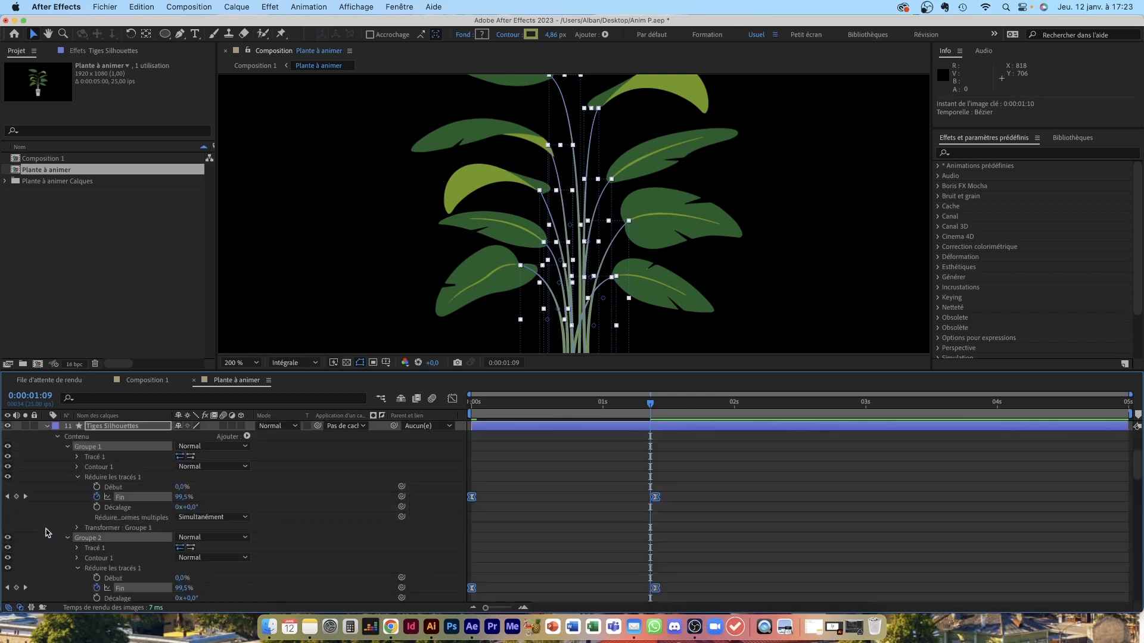
scroll(55, 536, up, 2)
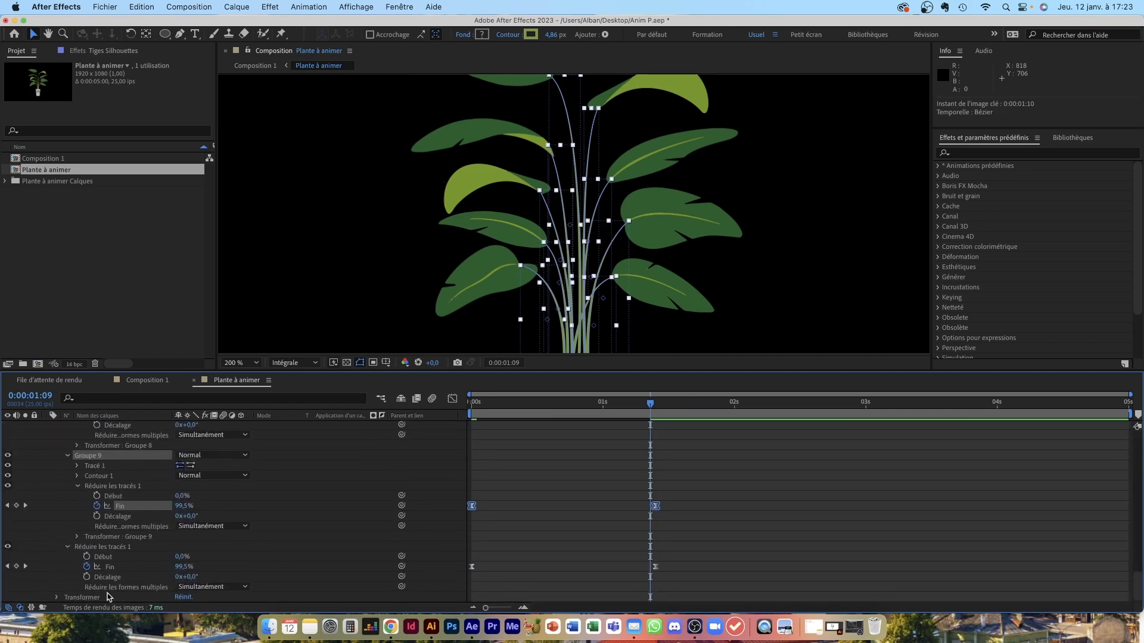
click(101, 547)
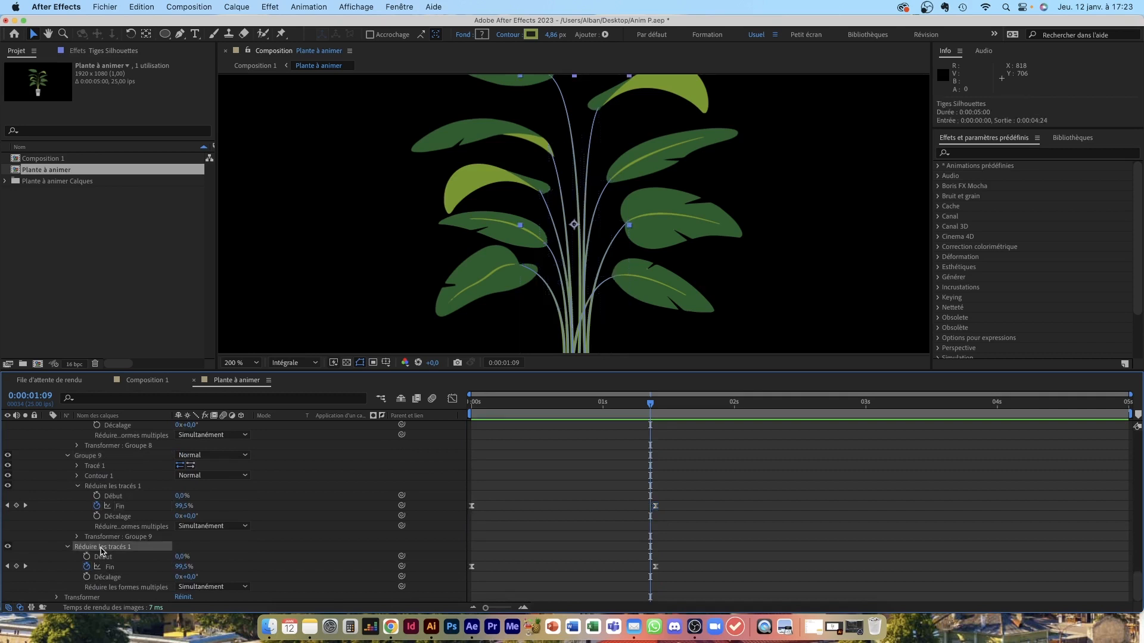
key(Delete)
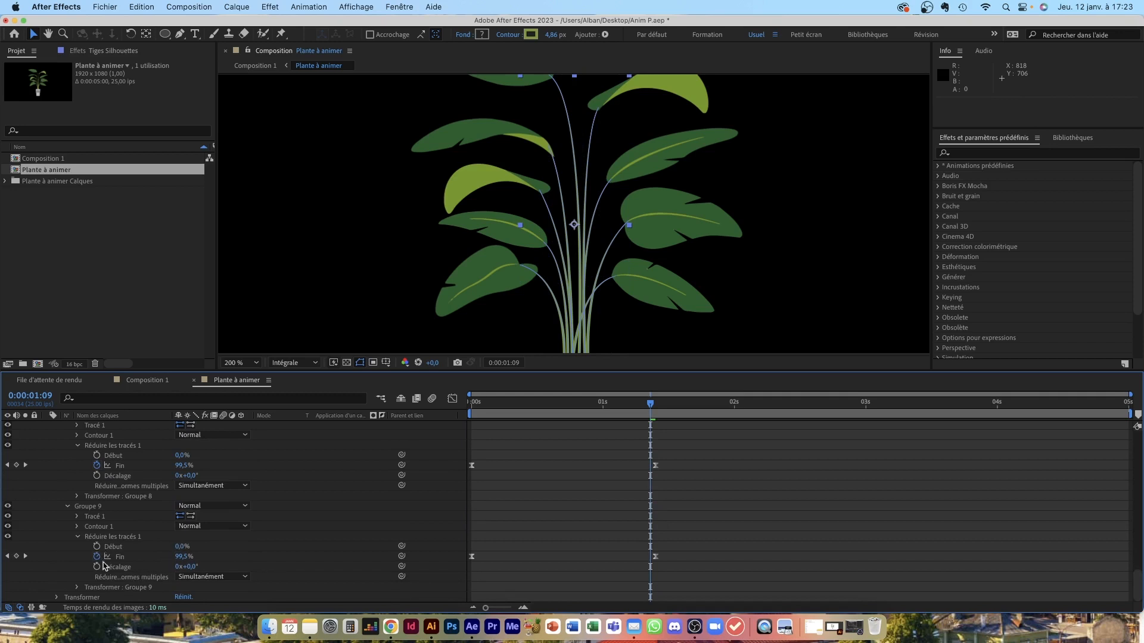
scroll(549, 518, up, 3)
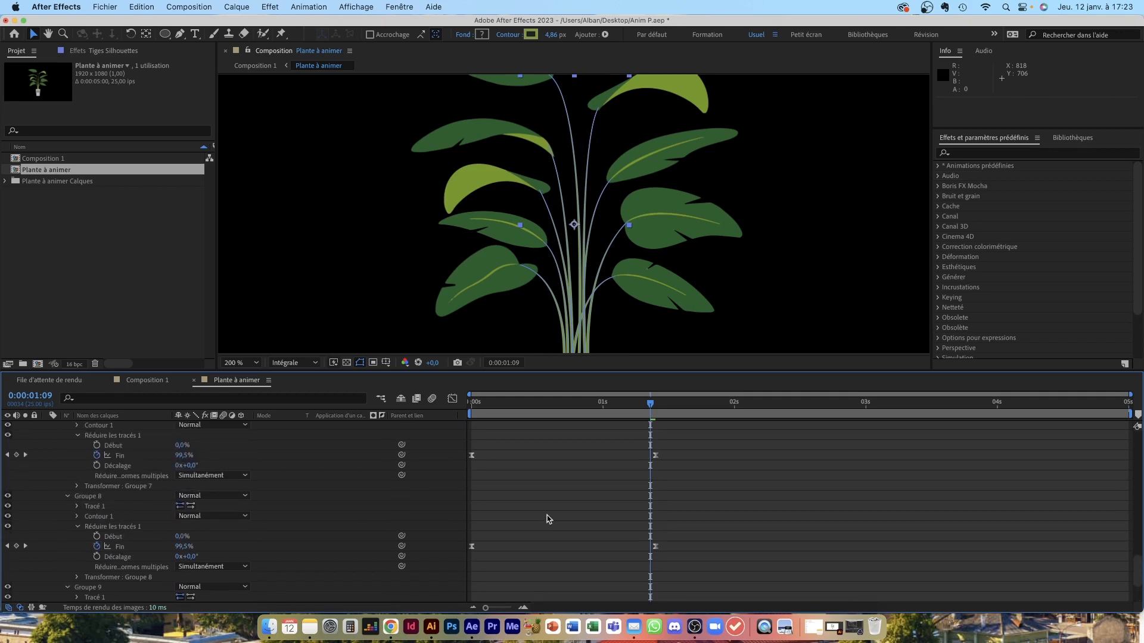
key(u)
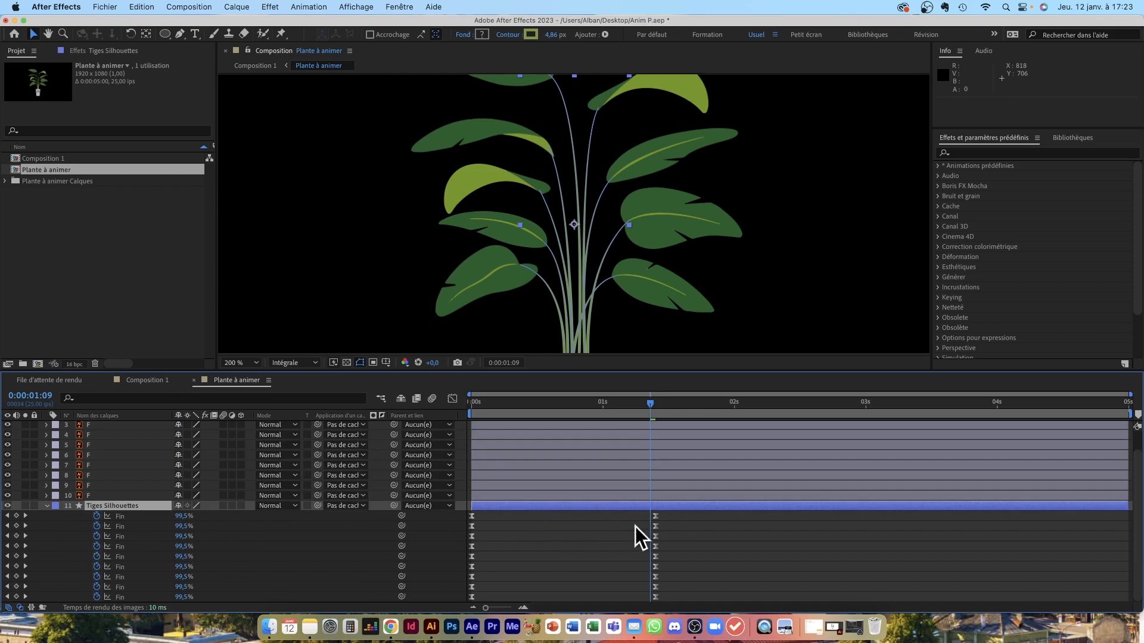
Examine the Fin properties of Tiges Silhouettes one by one to identify which stem each of them controls
click(513, 526)
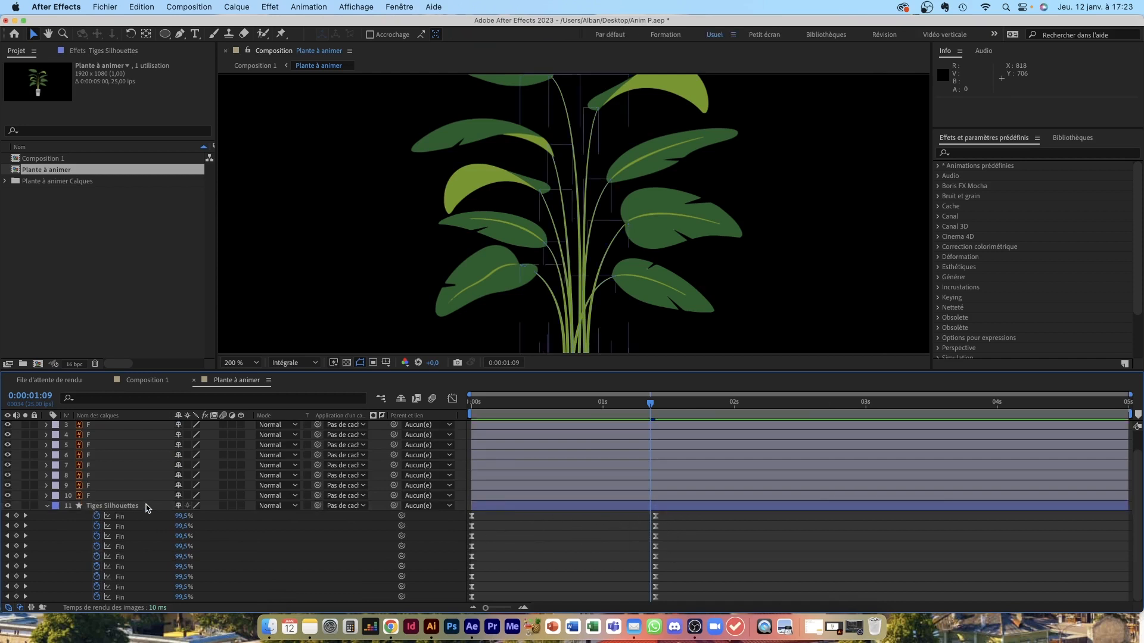
click(133, 520)
click(135, 526)
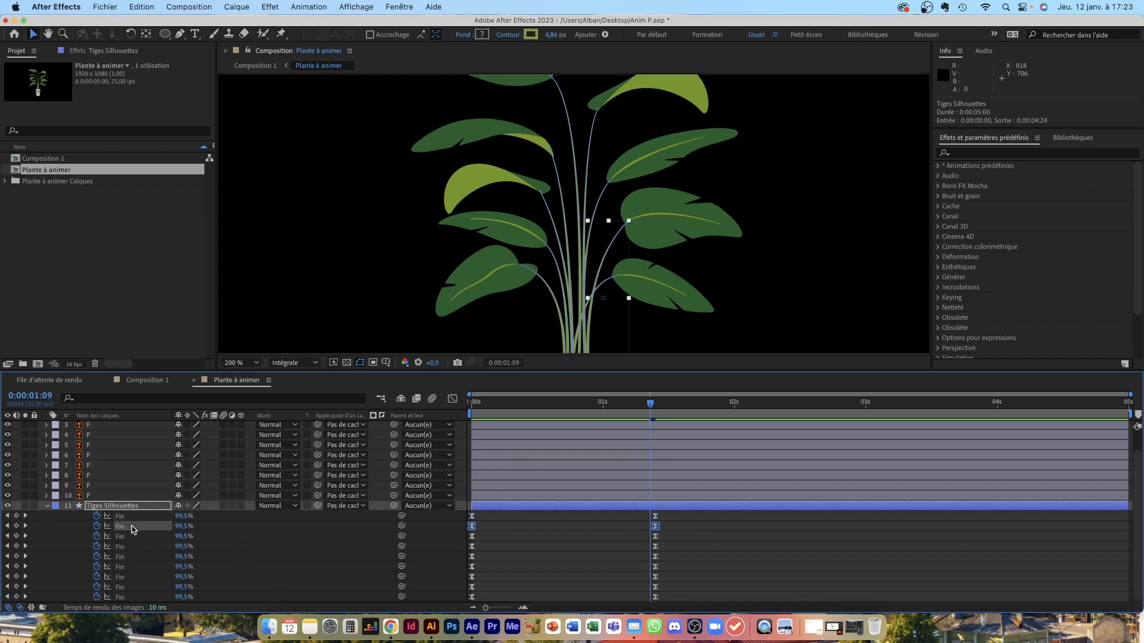
click(136, 539)
click(134, 557)
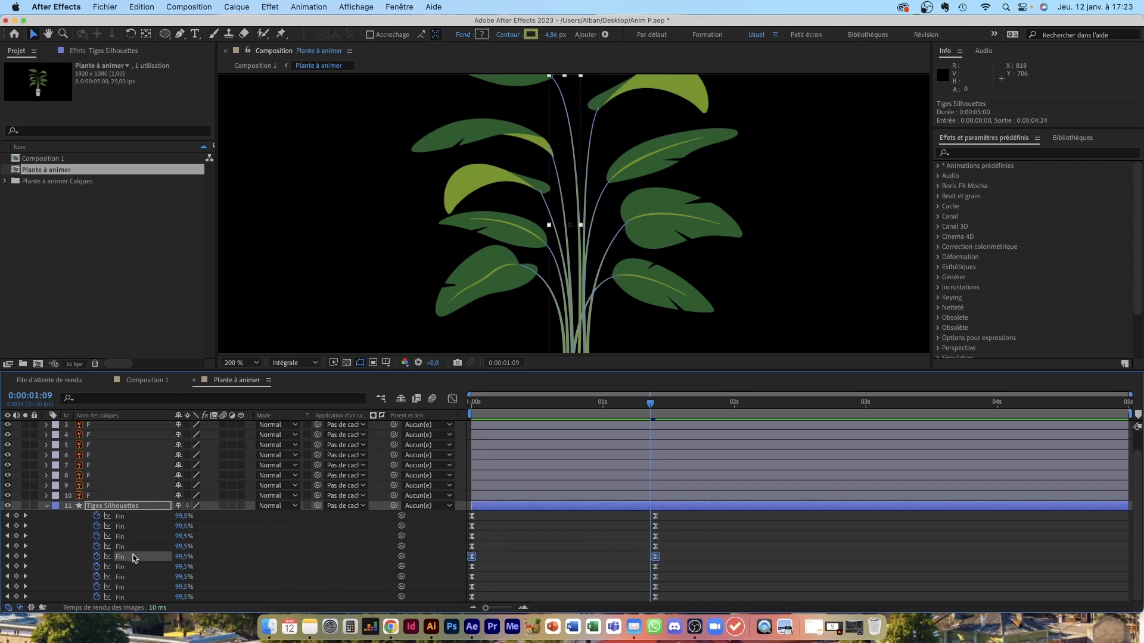
click(135, 546)
click(135, 567)
click(131, 598)
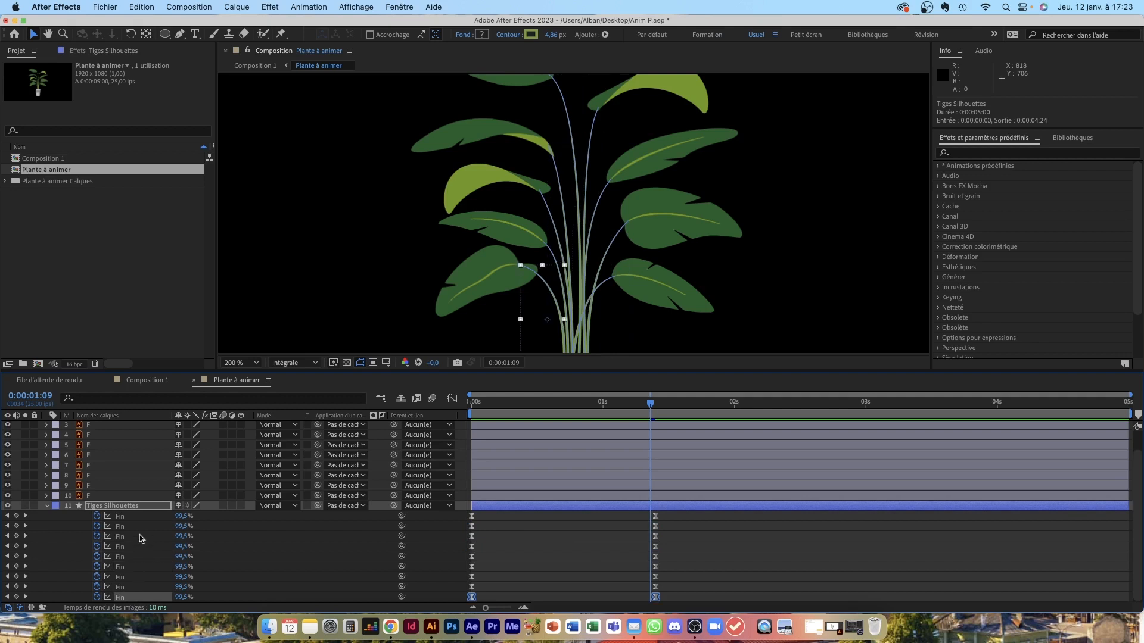
click(142, 518)
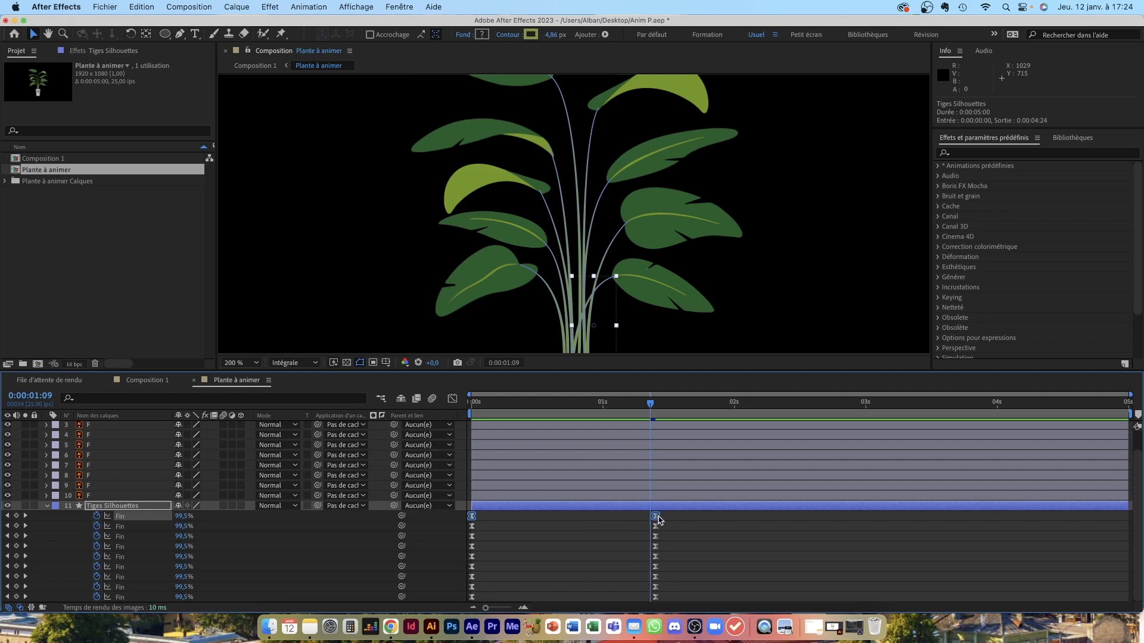
Stagger the first five stems' Fin keyframes, with starts between 0:00:00:00 and about 0:00:00:13 and ends between about 0:00:01:17 and 0:00:02:10
drag(673, 518, 509, 530)
drag(673, 538, 524, 540)
drag(709, 540, 762, 541)
drag(671, 545, 472, 550)
drag(471, 548, 493, 547)
drag(677, 547, 470, 559)
drag(656, 557, 787, 559)
Stagger the last four stems' Fin keyframes, with starts between about 0:00:00:02 and 0:00:00:16 and ends between about 0:00:01:15 and 0:00:02:07
drag(670, 566, 470, 570)
drag(472, 568, 519, 568)
drag(519, 568, 556, 568)
drag(703, 567, 713, 568)
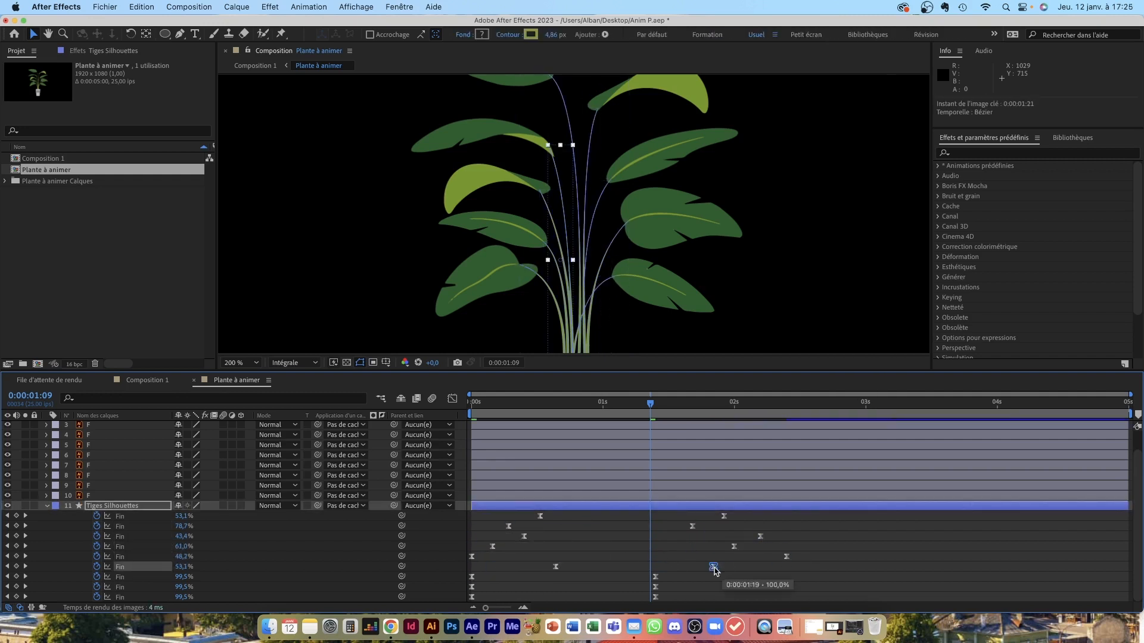
drag(472, 578, 529, 578)
drag(656, 578, 750, 578)
drag(472, 588, 503, 589)
drag(655, 588, 681, 589)
drag(669, 595, 482, 598)
drag(666, 598, 770, 599)
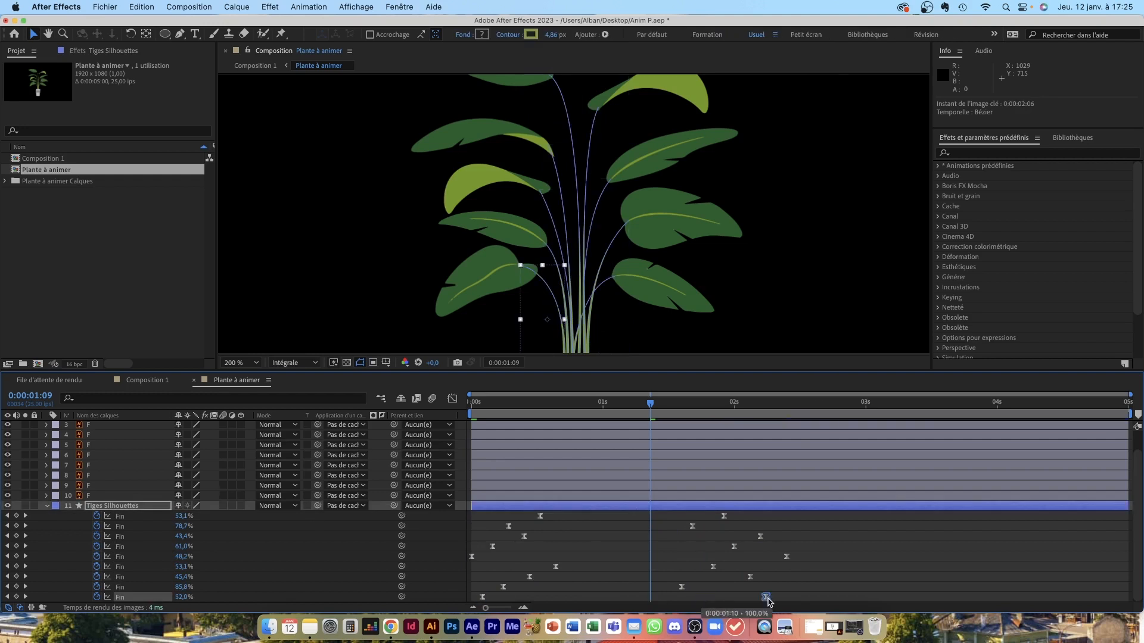
Preview the staggered stem growth from the beginning, then scrub to 0:00:02:02
click(656, 526)
drag(650, 403, 470, 404)
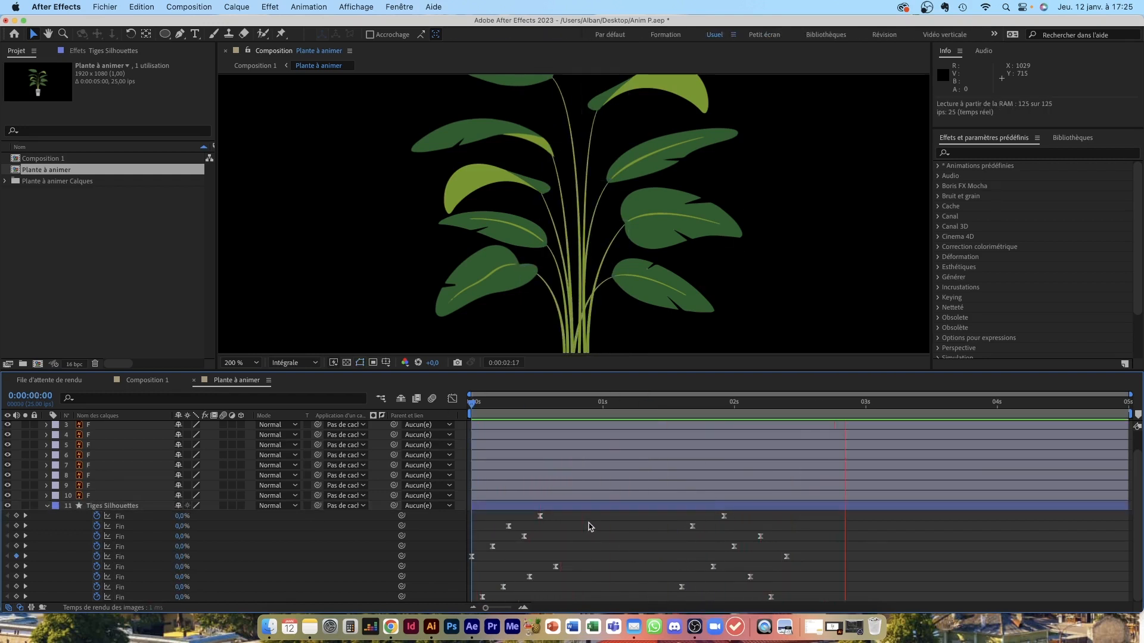
drag(479, 404, 745, 433)
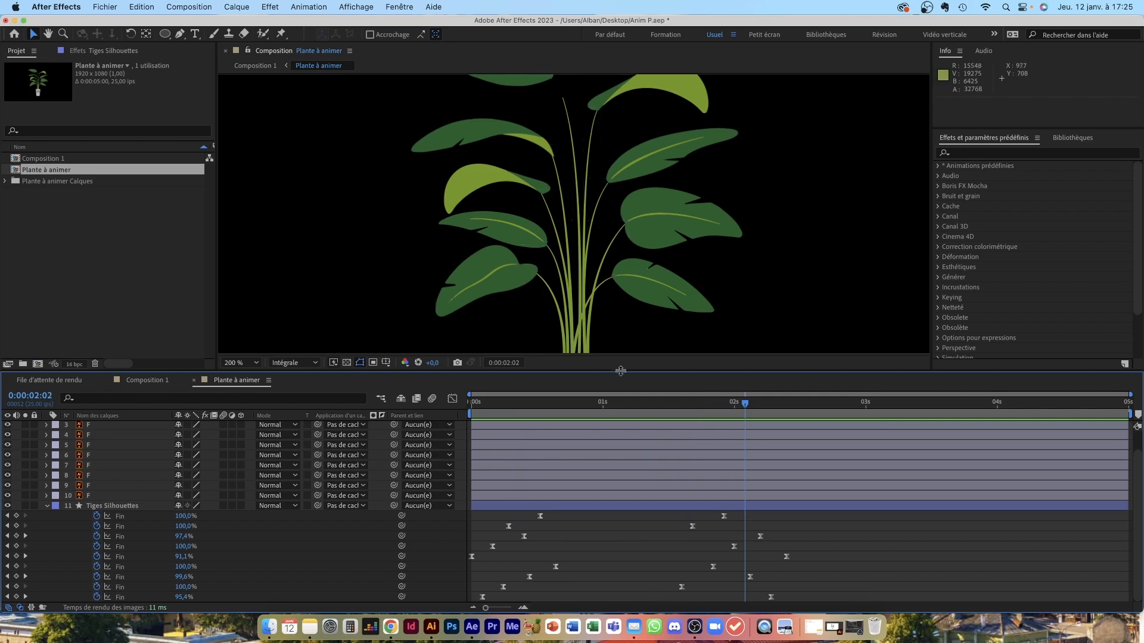
mouse_move(725, 520)
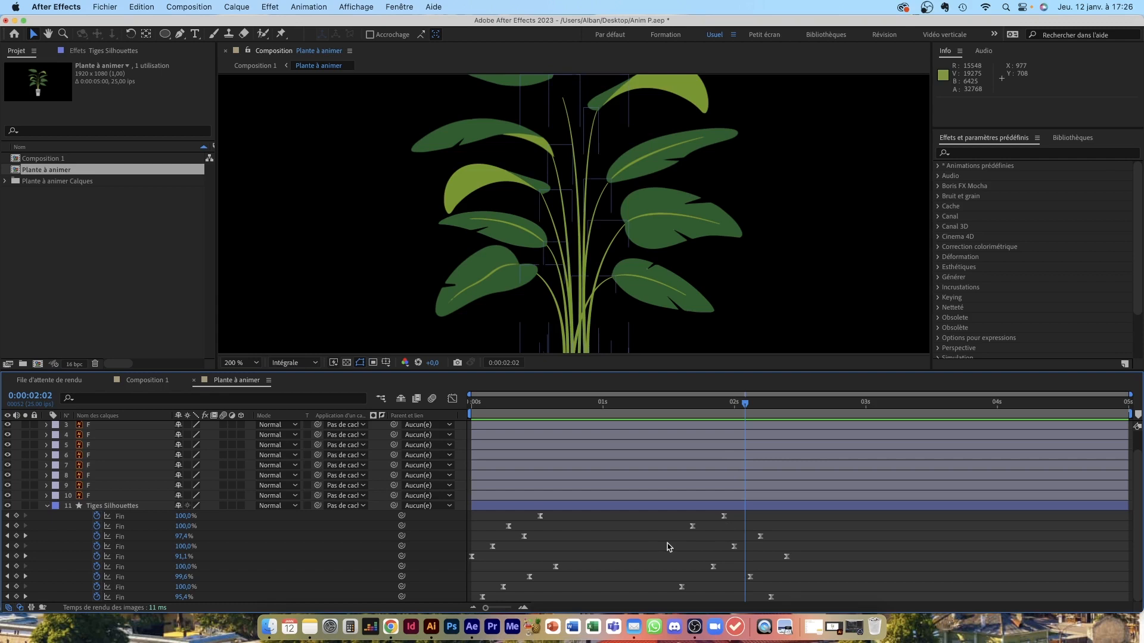
Examine the anchor points of all the F leaf layers and identify which leaf layers 10 to 7 correspond to
scroll(667, 546, up, 2)
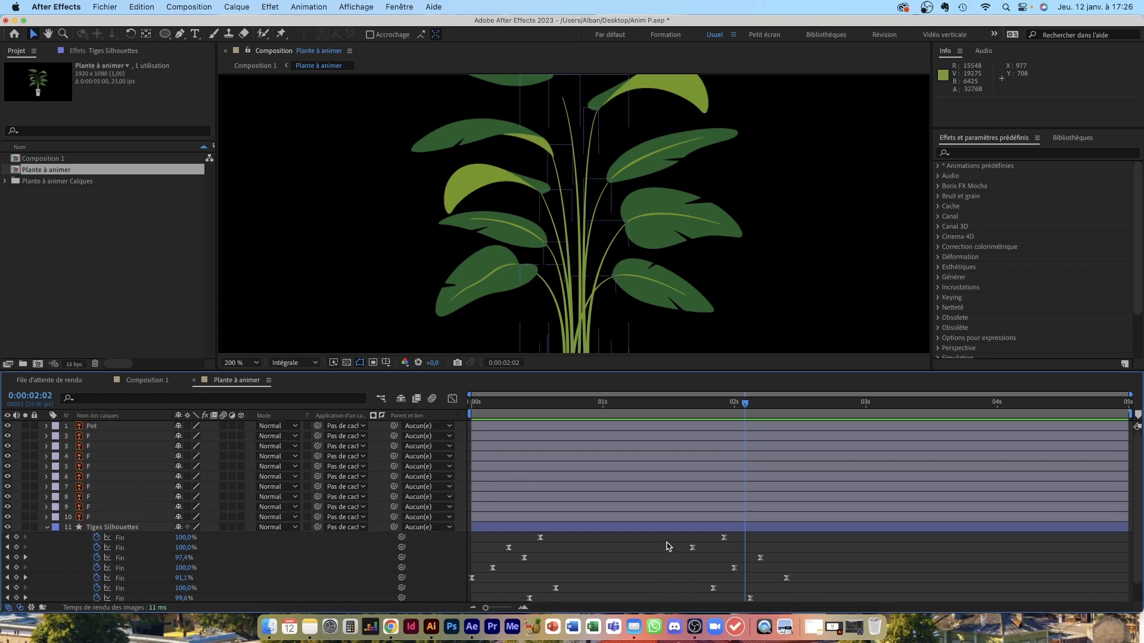
click(124, 518)
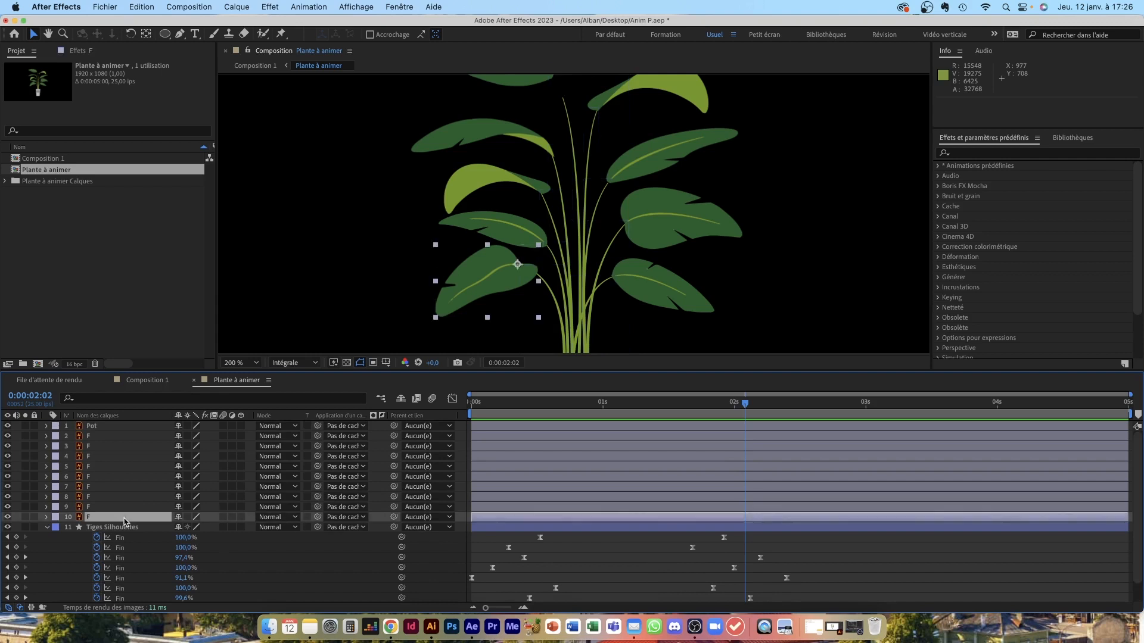
shift+click(124, 437)
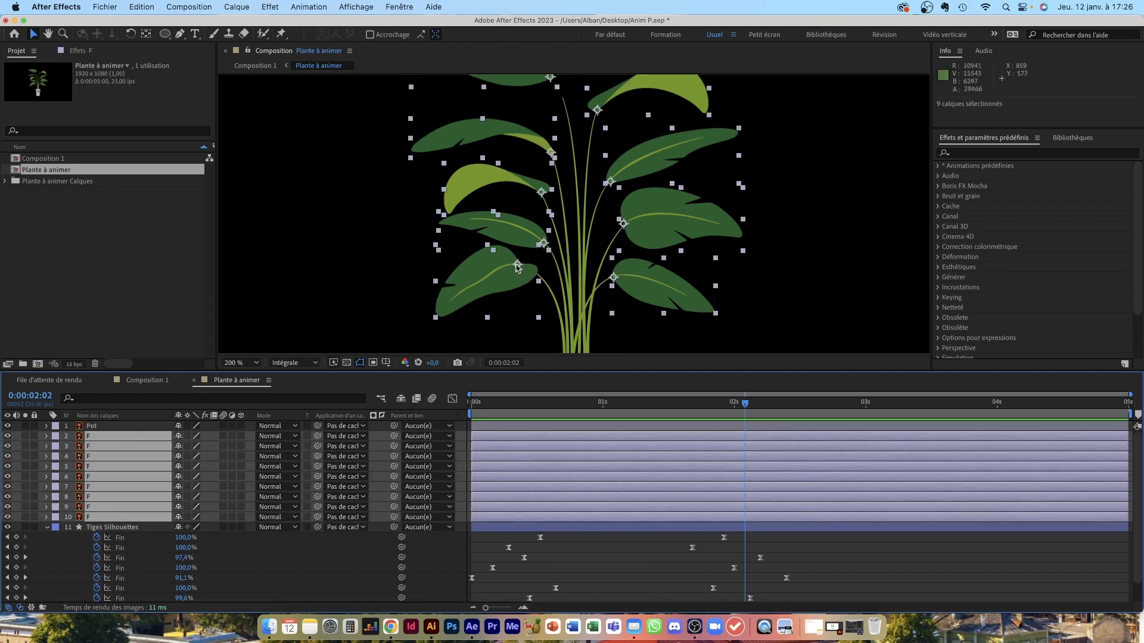
click(767, 551)
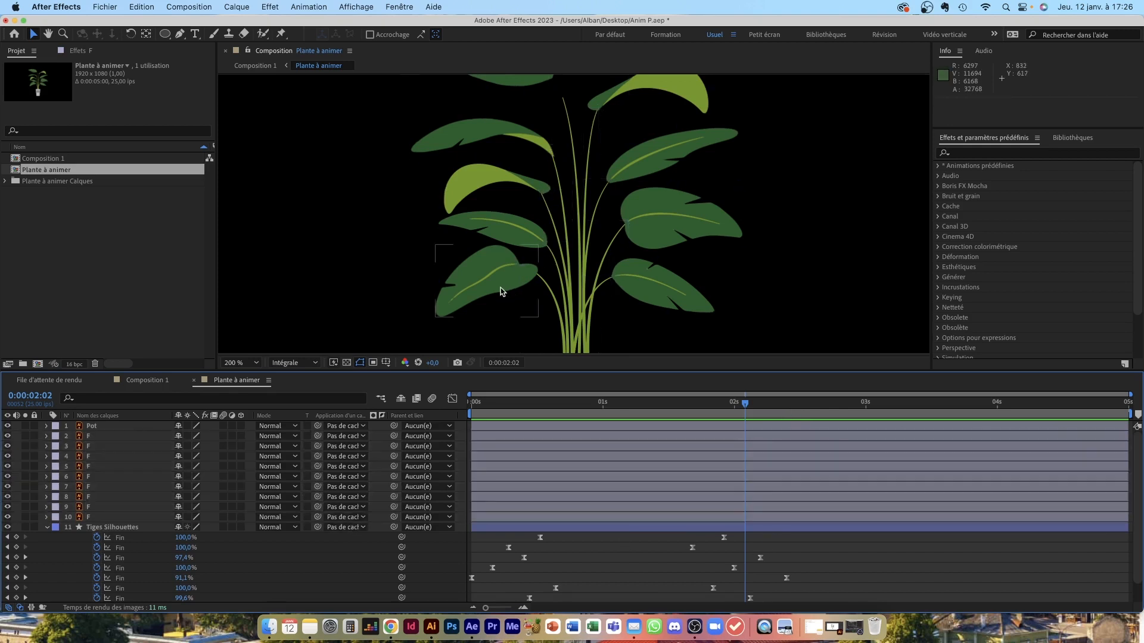
scroll(592, 444, down, 1)
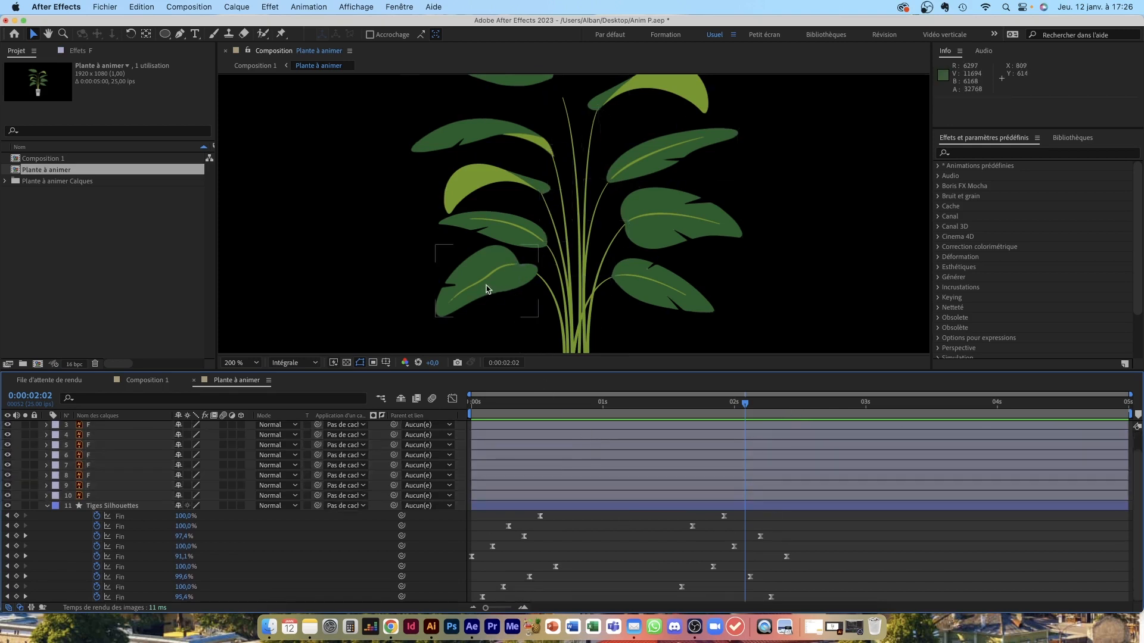
click(115, 497)
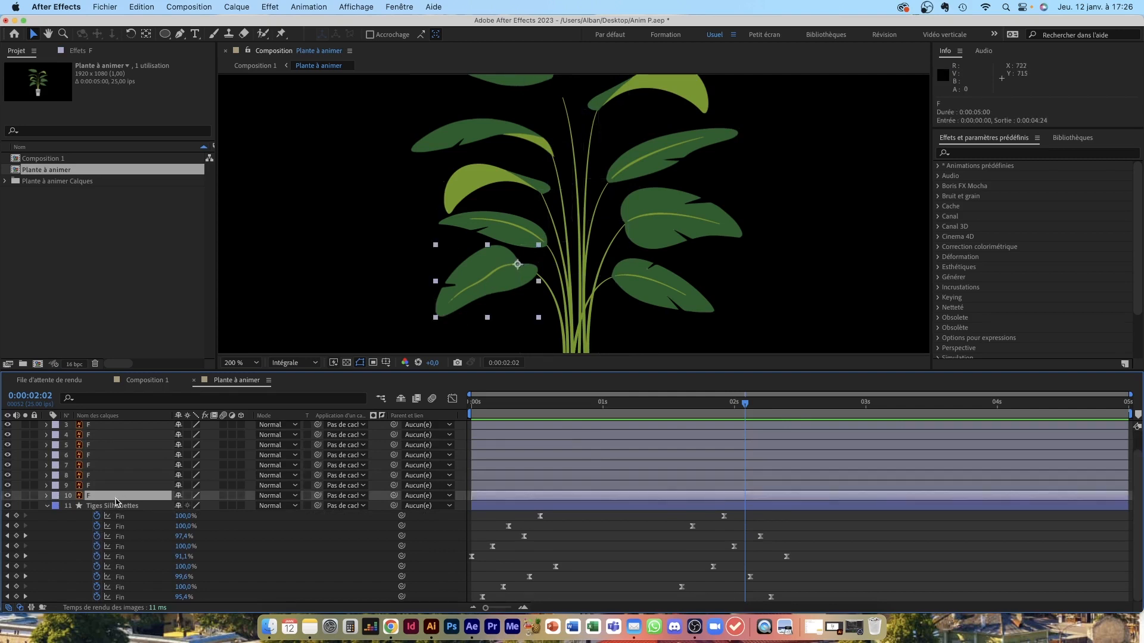
click(119, 487)
click(119, 477)
click(120, 467)
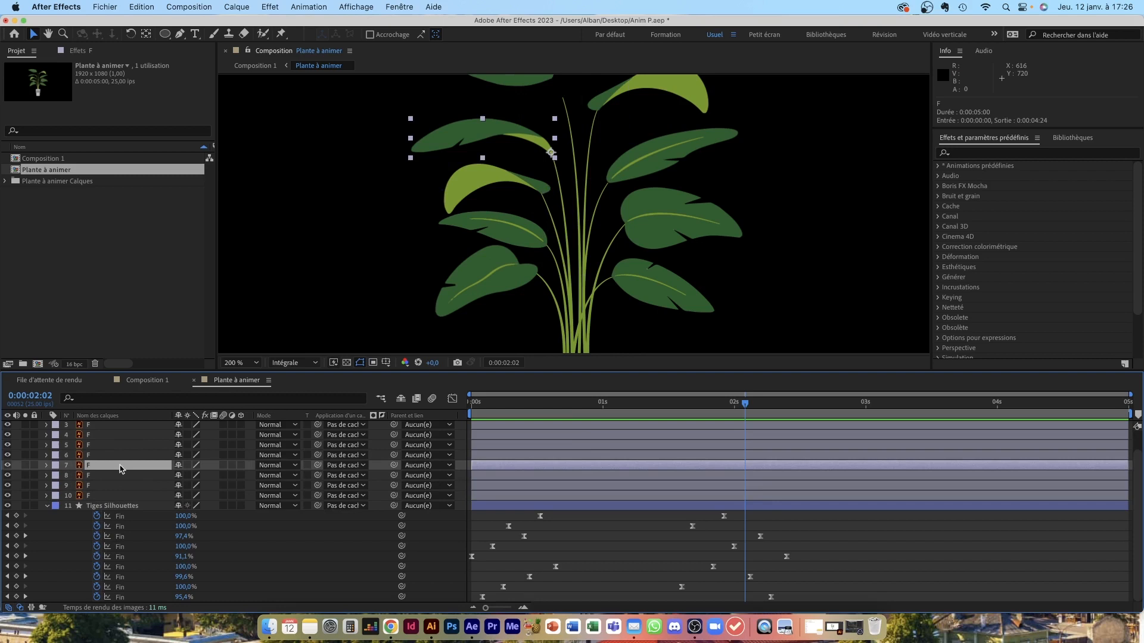
Set initial Echelle and Rotation keyframes on leaf layer 10 at 0:00:02:07, aligned with its stem's last Fin keyframe
click(117, 497)
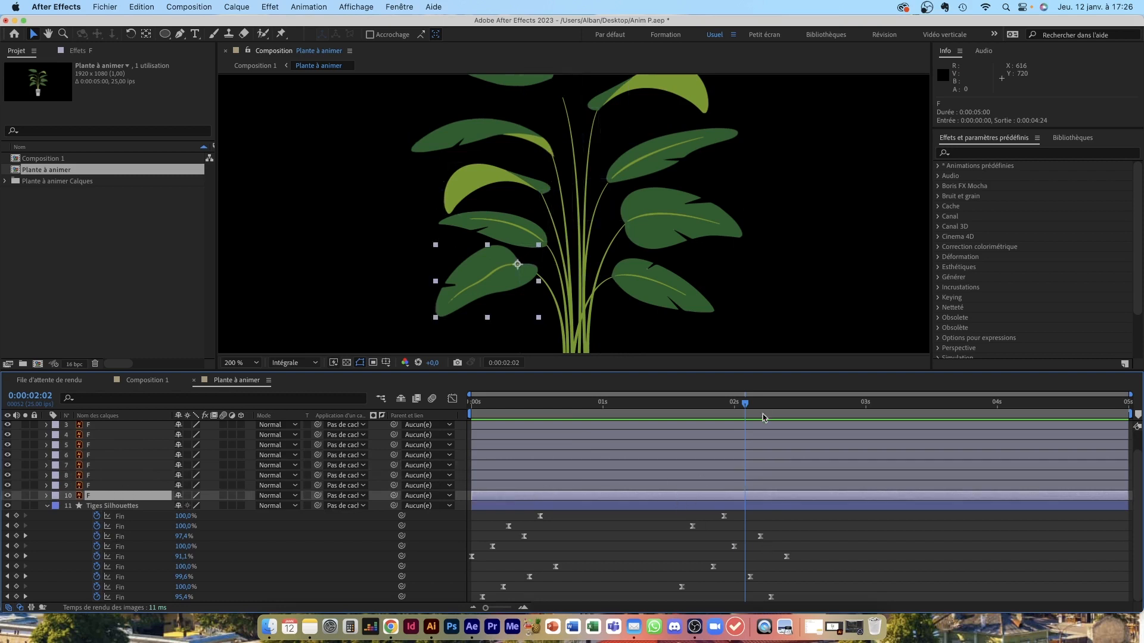
drag(747, 406, 772, 405)
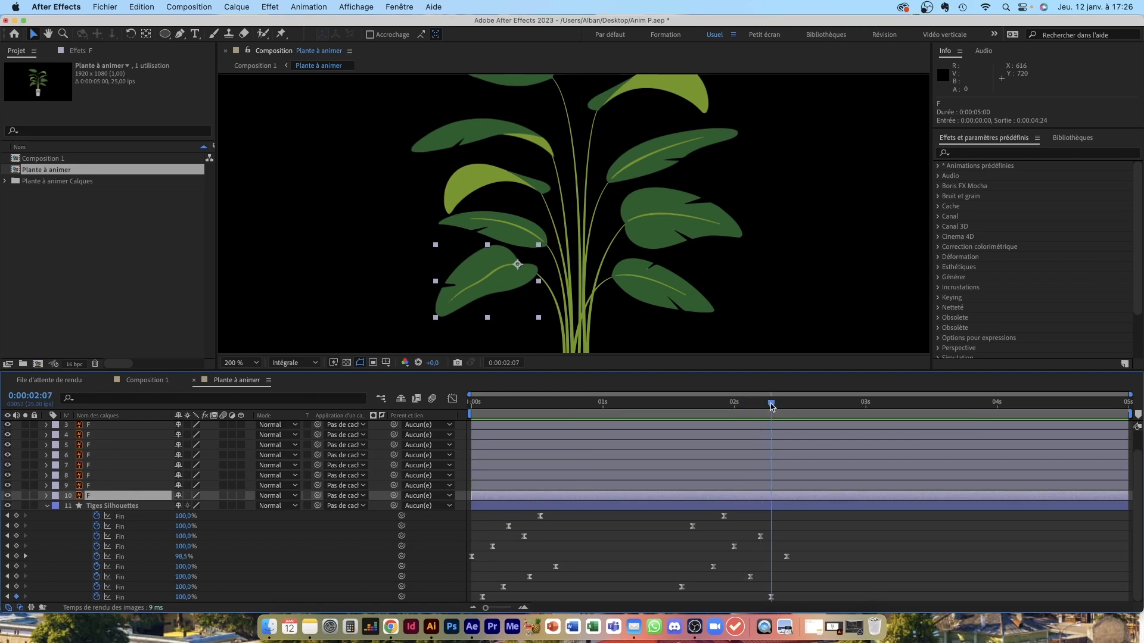
click(770, 597)
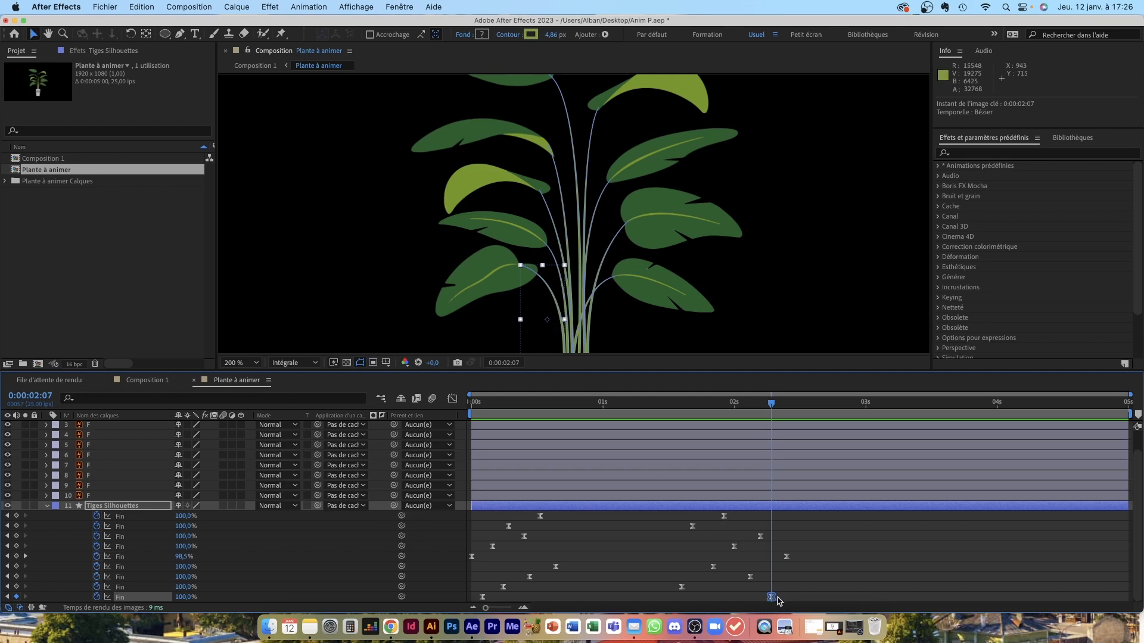
click(732, 500)
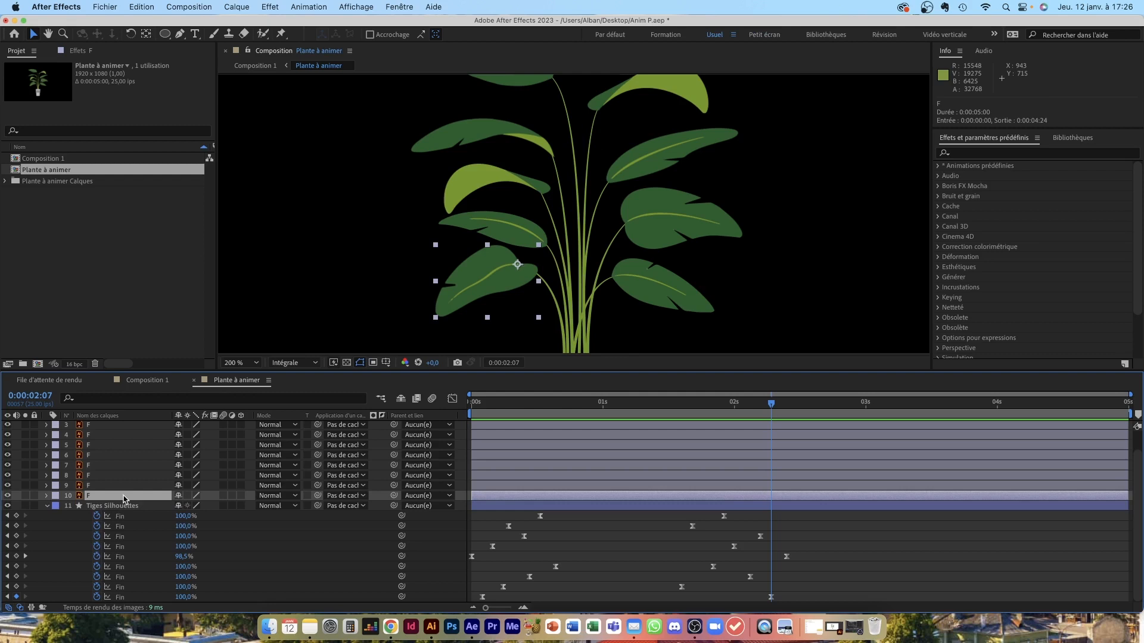
key(s)
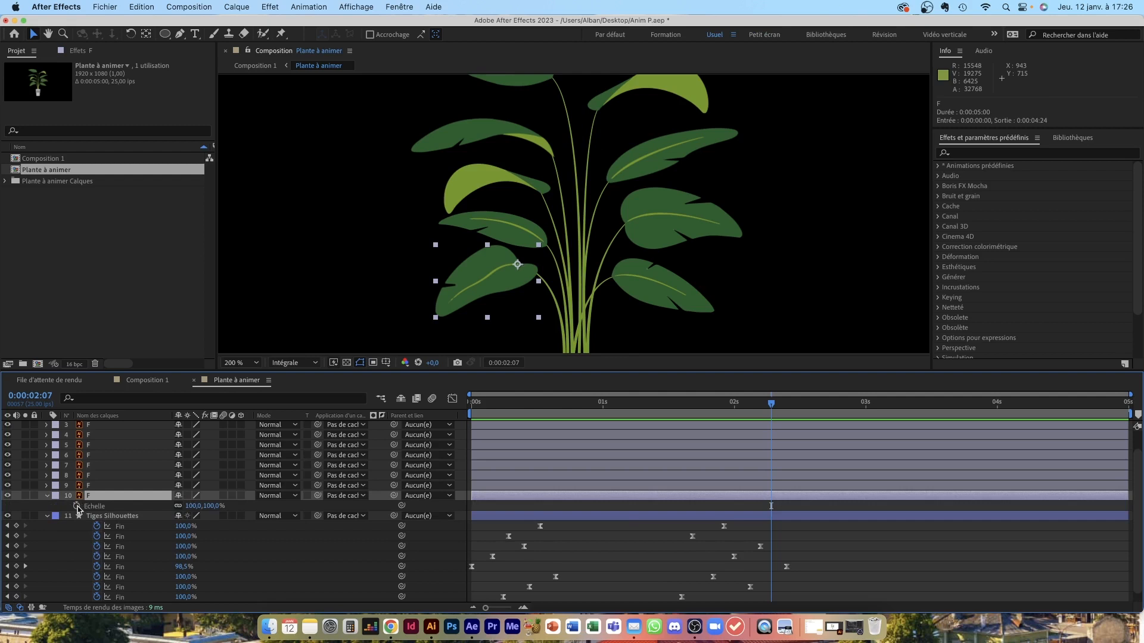
click(76, 507)
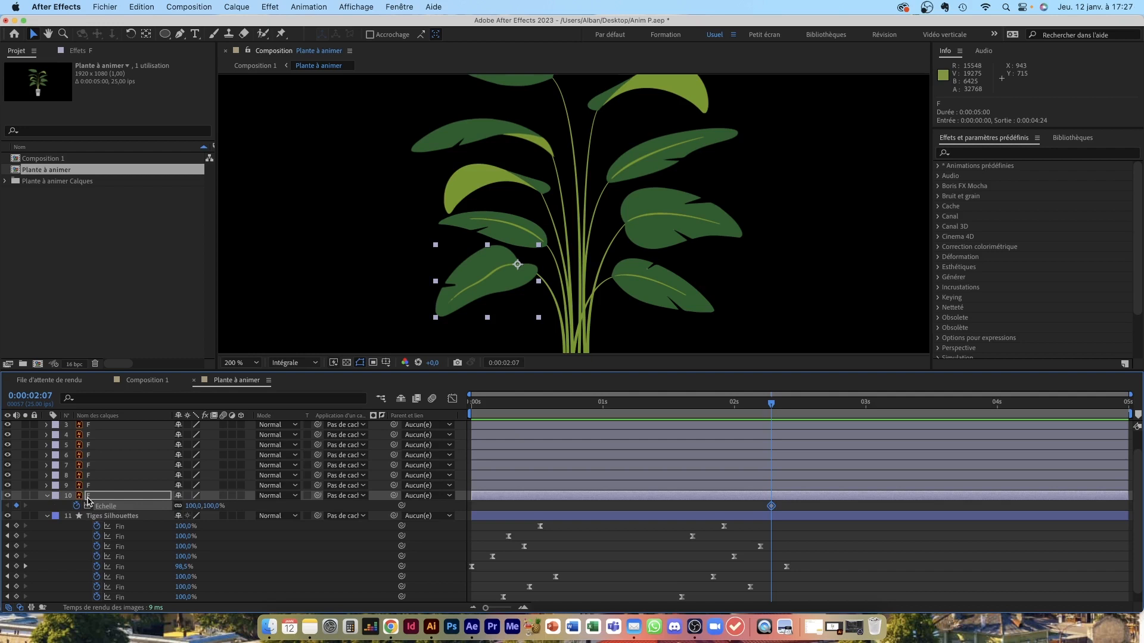
key(r)
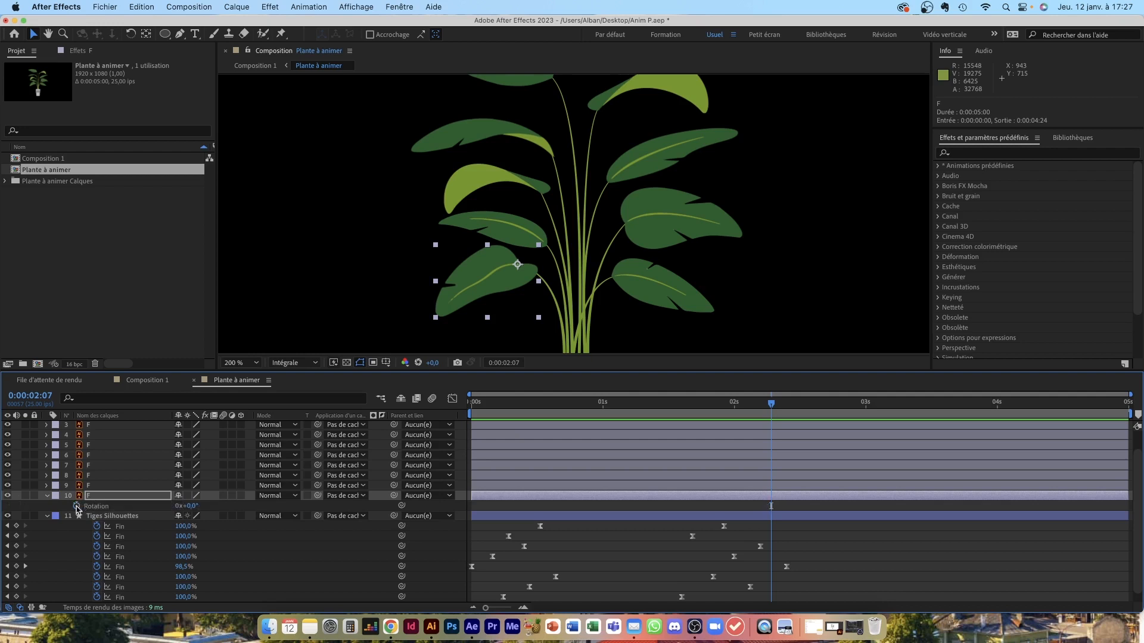
click(76, 507)
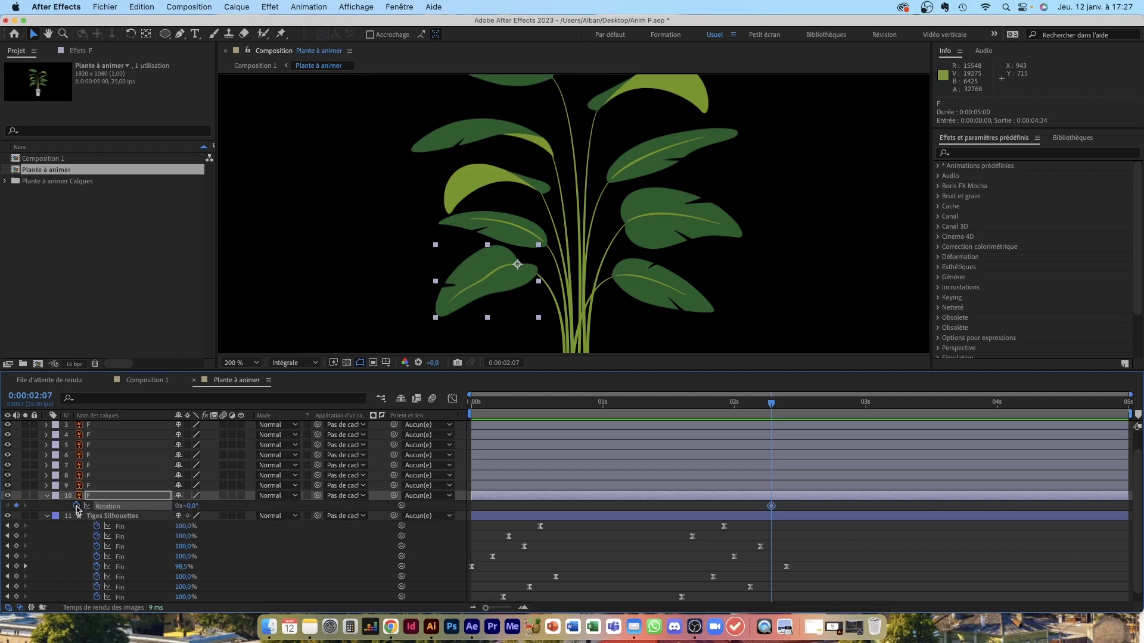
Move leaf layer 10's Echelle and Rotation keyframes from the playhead to 0:00:03:09, keeping the full-size pose as the end state
key(shift+s)
click(76, 506)
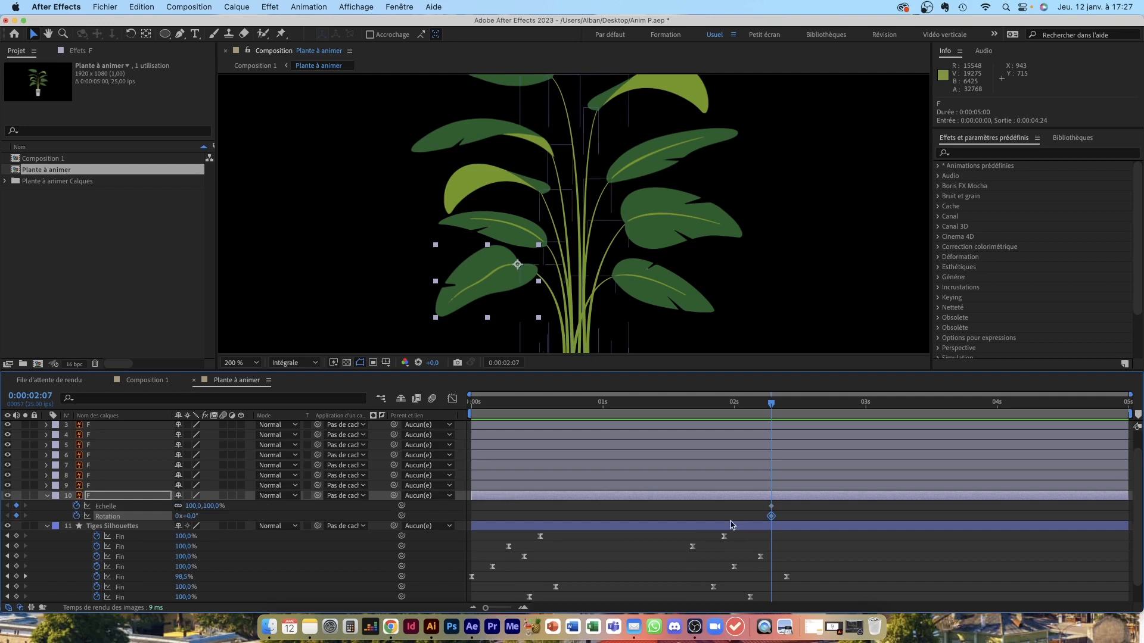
drag(759, 506, 916, 517)
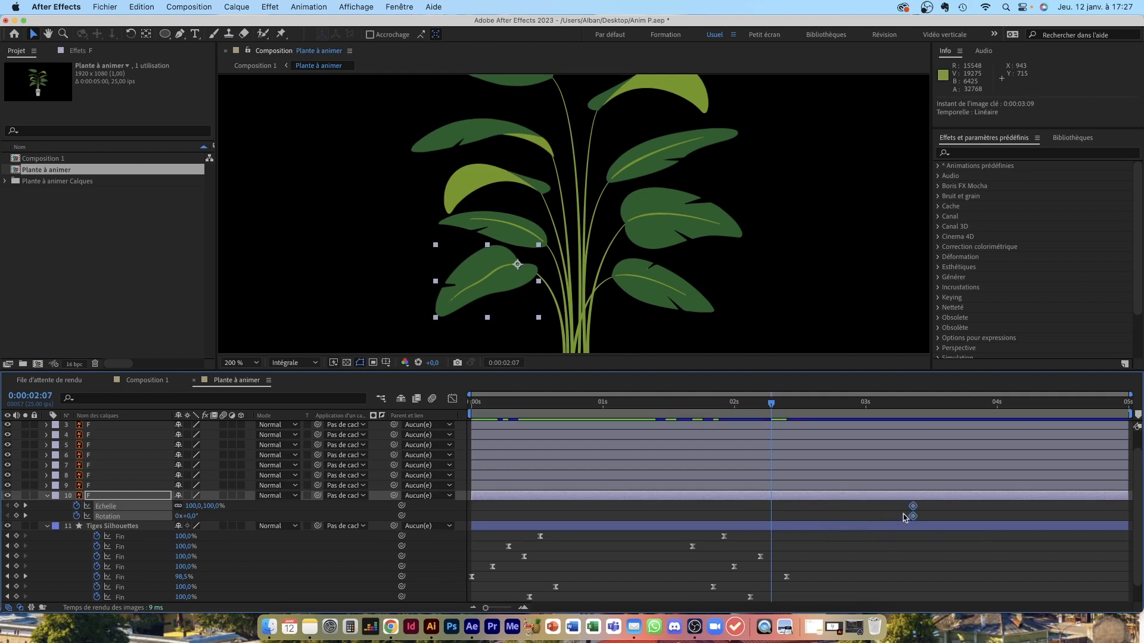
scroll(761, 509, down, 1)
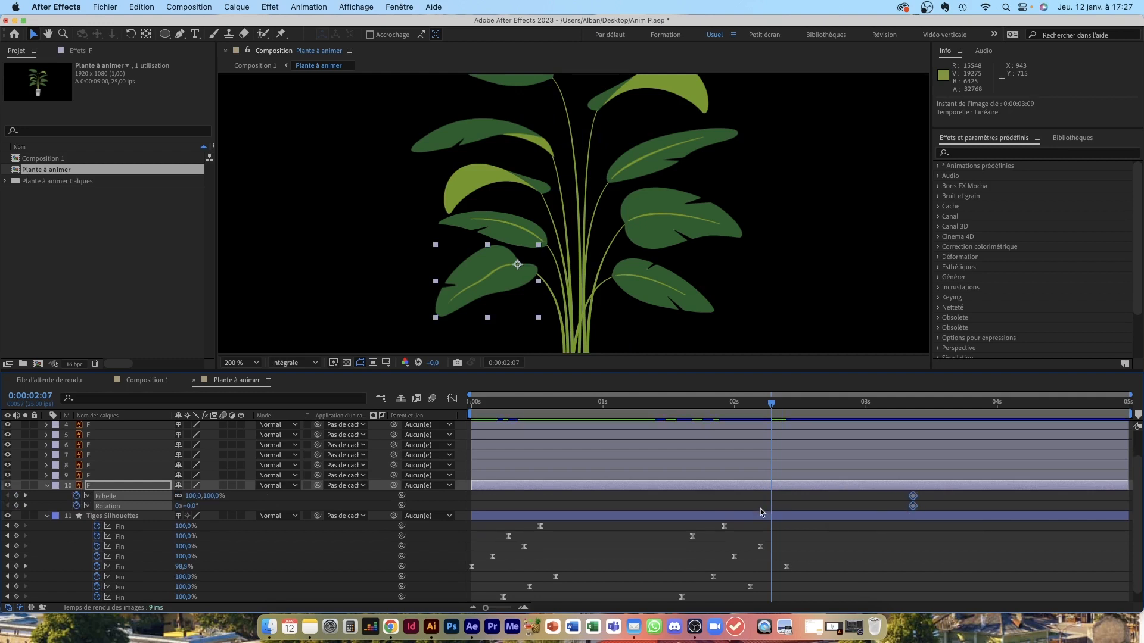
click(913, 498)
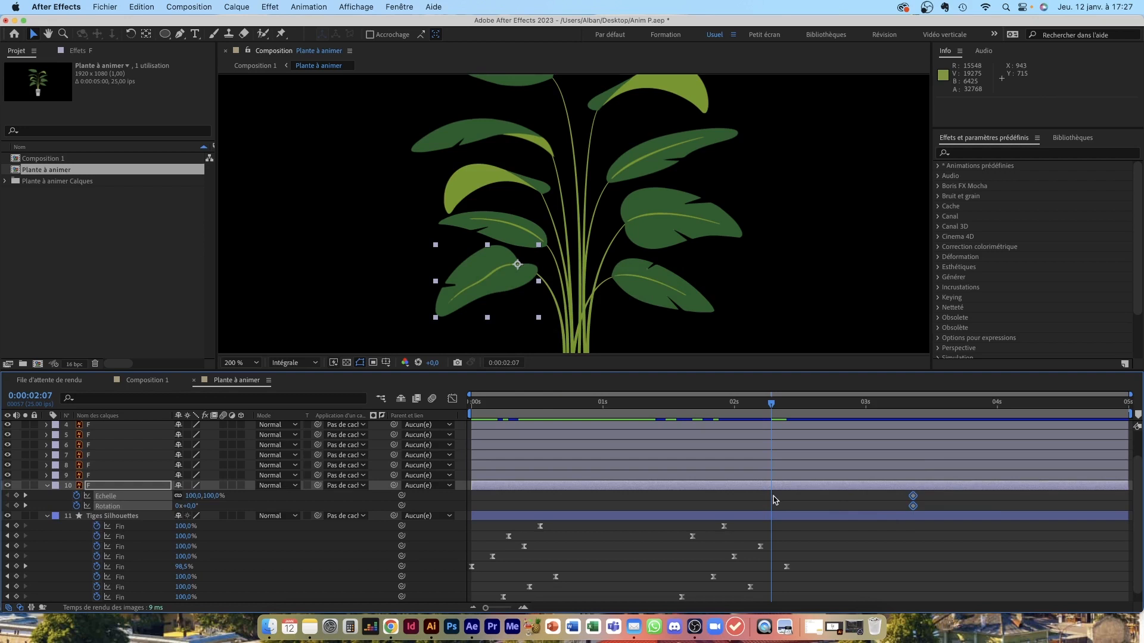
click(482, 510)
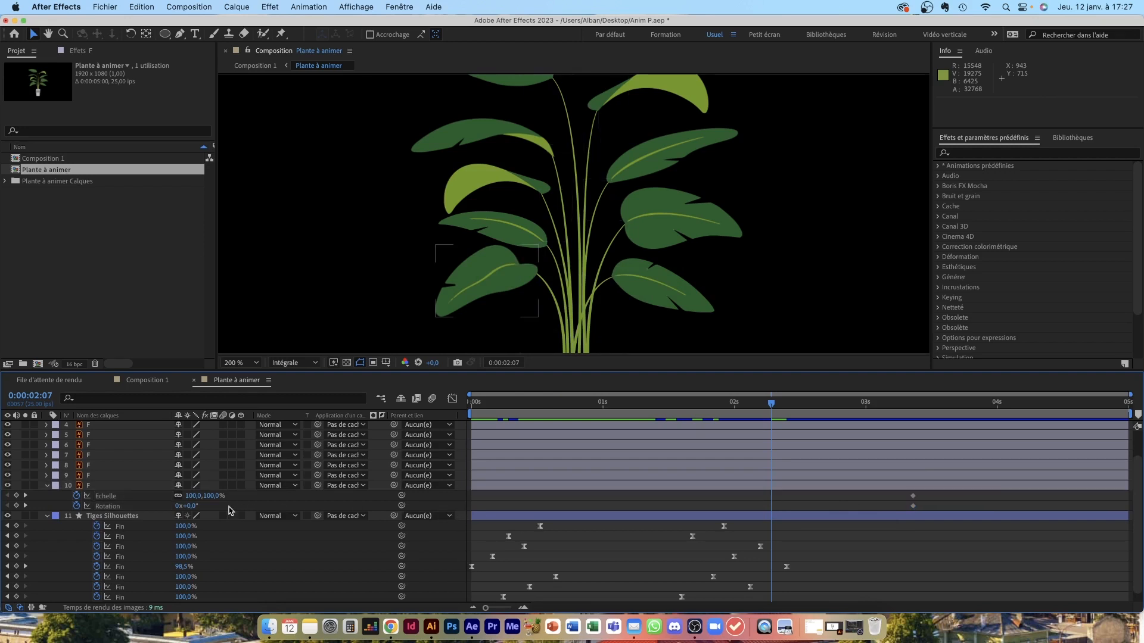
Set leaf layer 10's Rotation to 32° and Echelle to 0% at 0:00:02:07, then scrub through the leaf's growth
drag(191, 506, 208, 504)
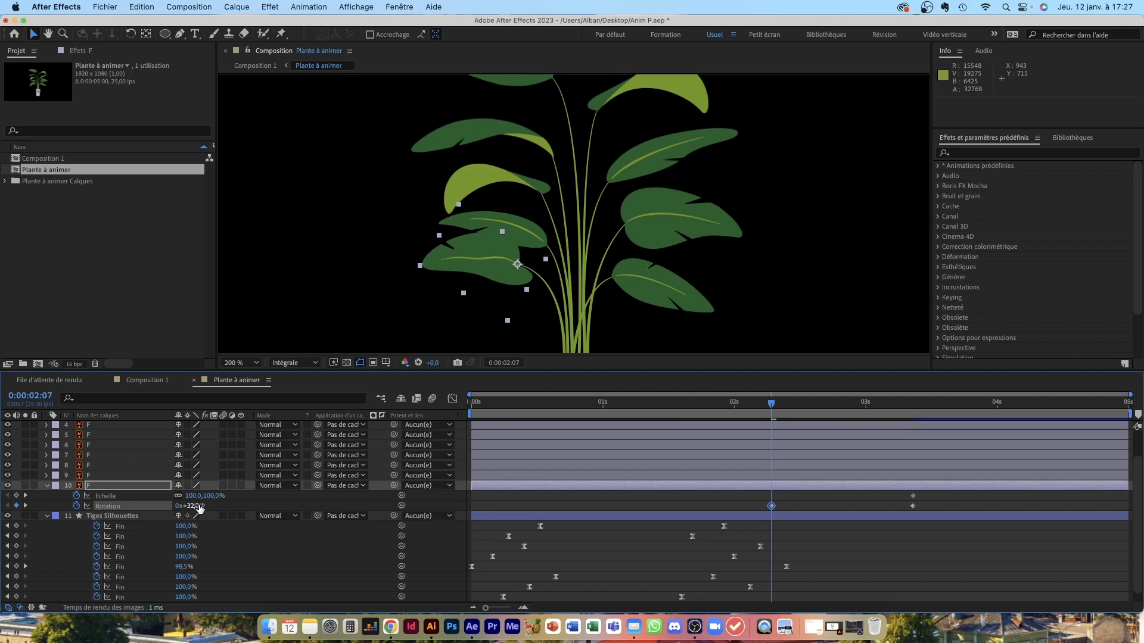
click(211, 496)
text(0)
key(Return)
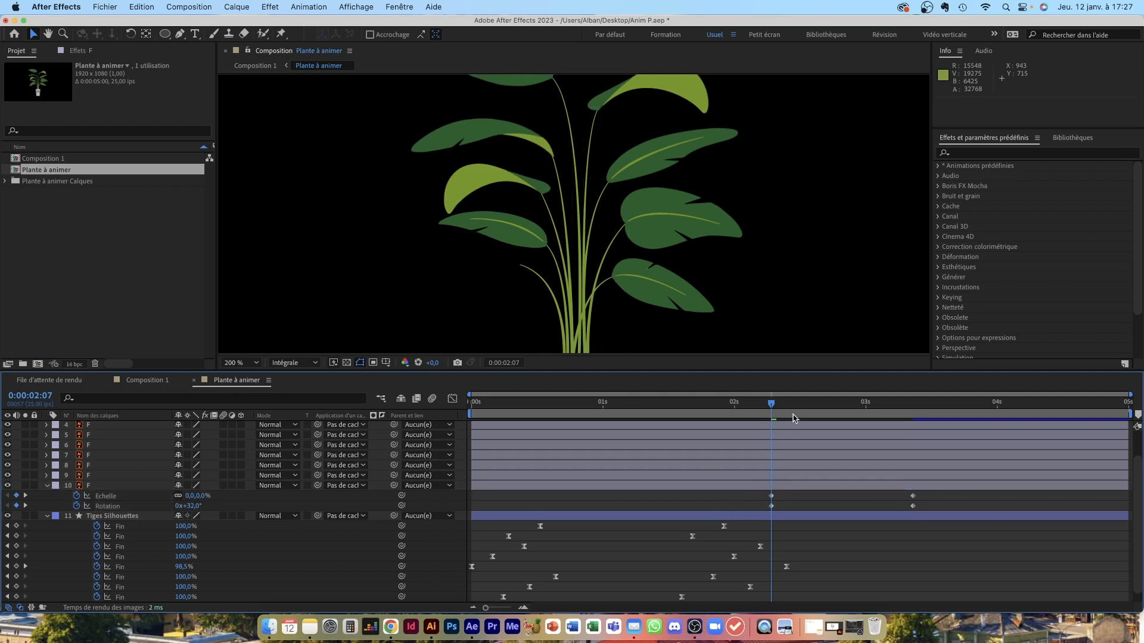
drag(775, 408, 897, 440)
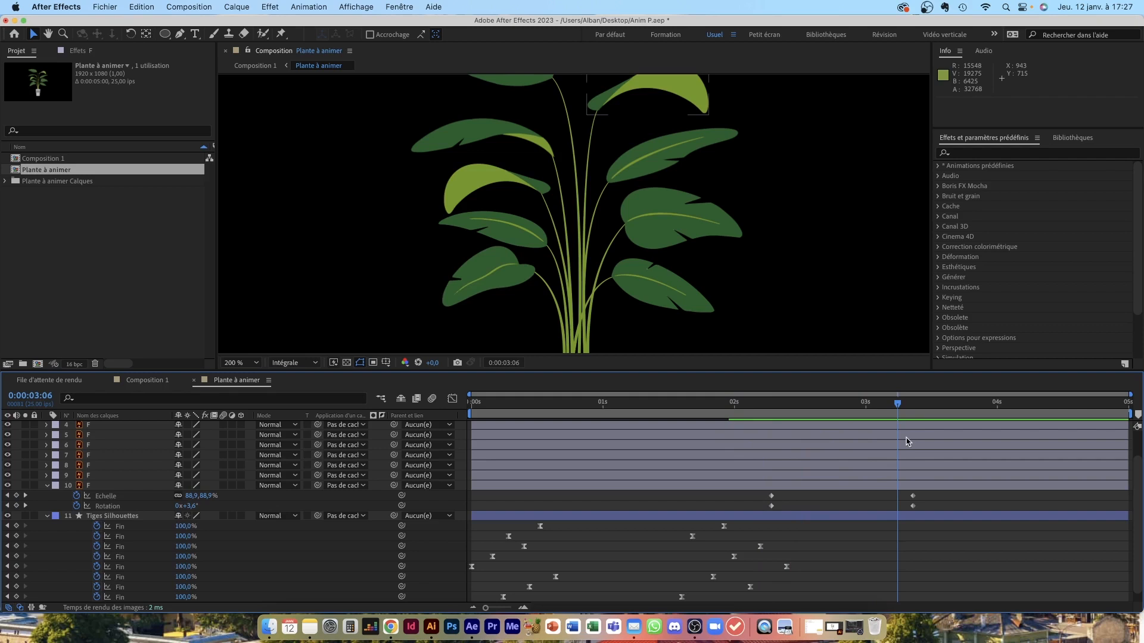
Reshape leaf layer 10's Echelle curve in the graph editor for a fast start and a smooth slowdown, and preview the growth
click(117, 498)
click(115, 496)
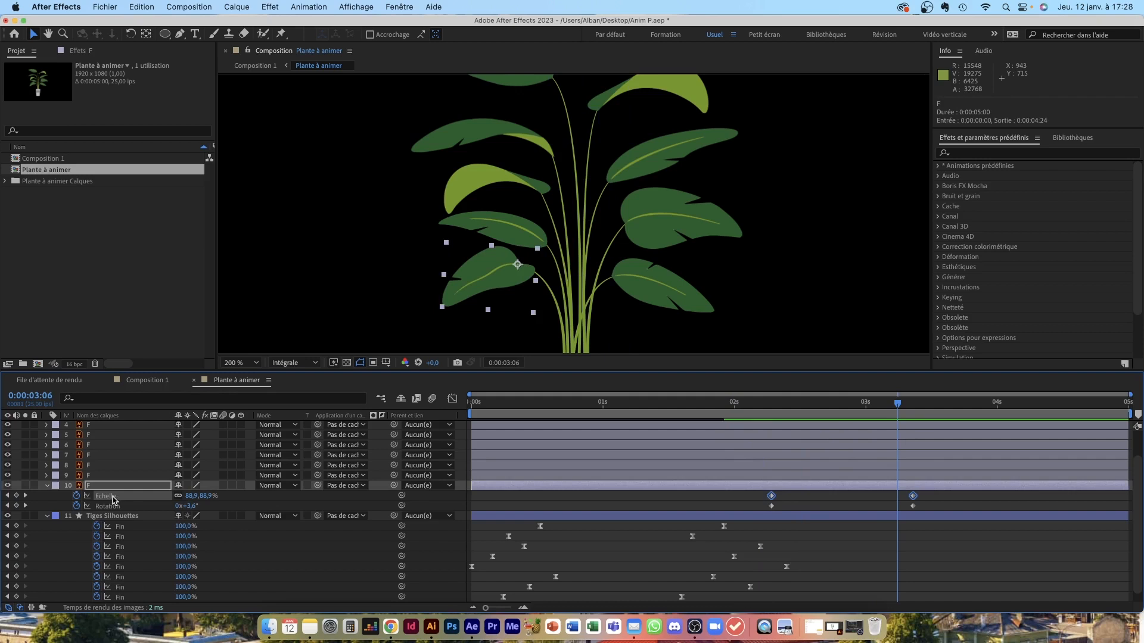
click(452, 399)
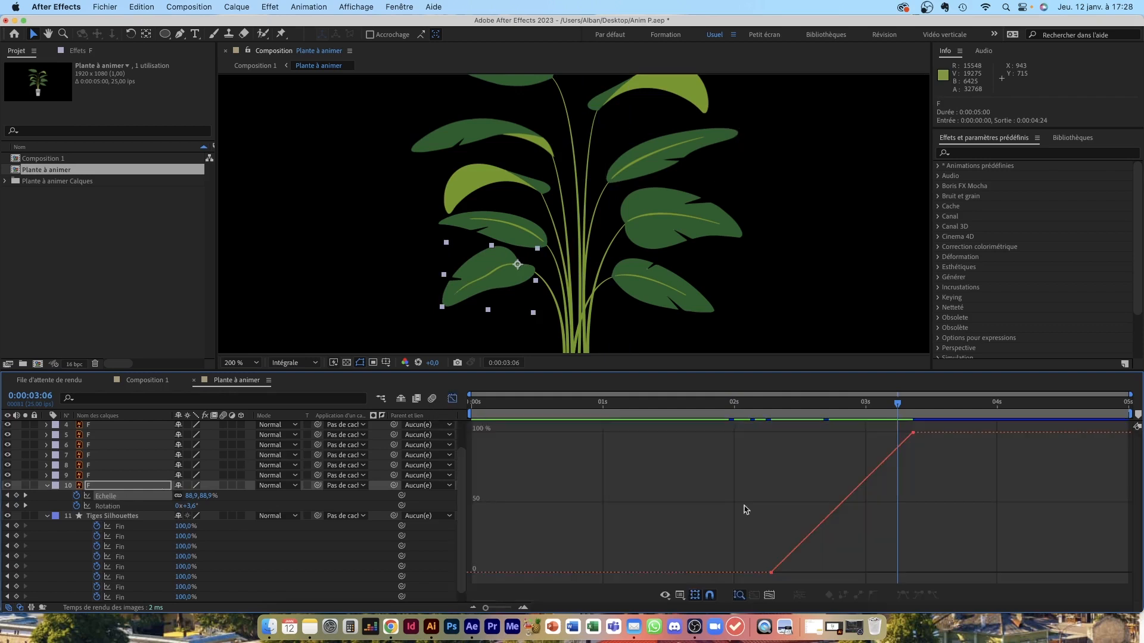
drag(717, 425, 969, 545)
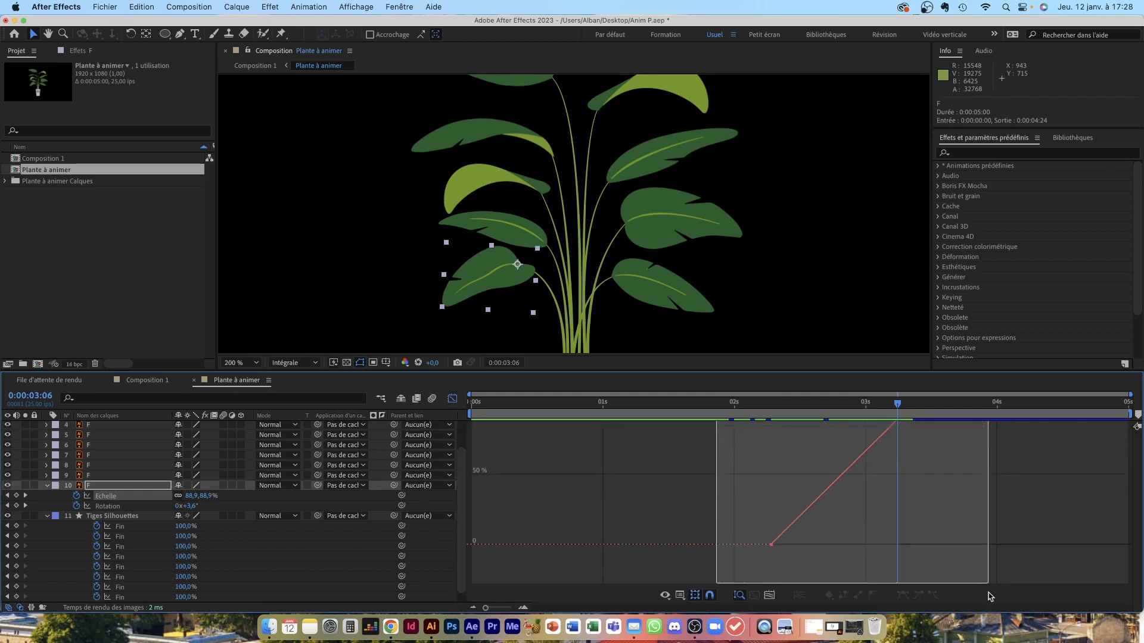
click(903, 597)
drag(817, 573, 719, 409)
key(space)
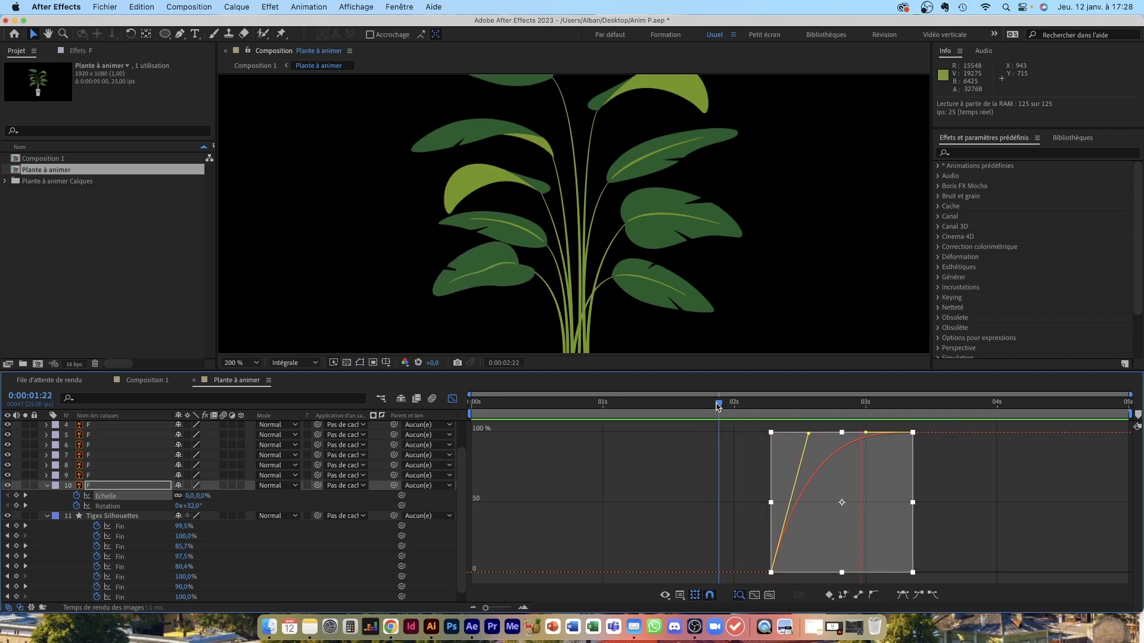
key(space)
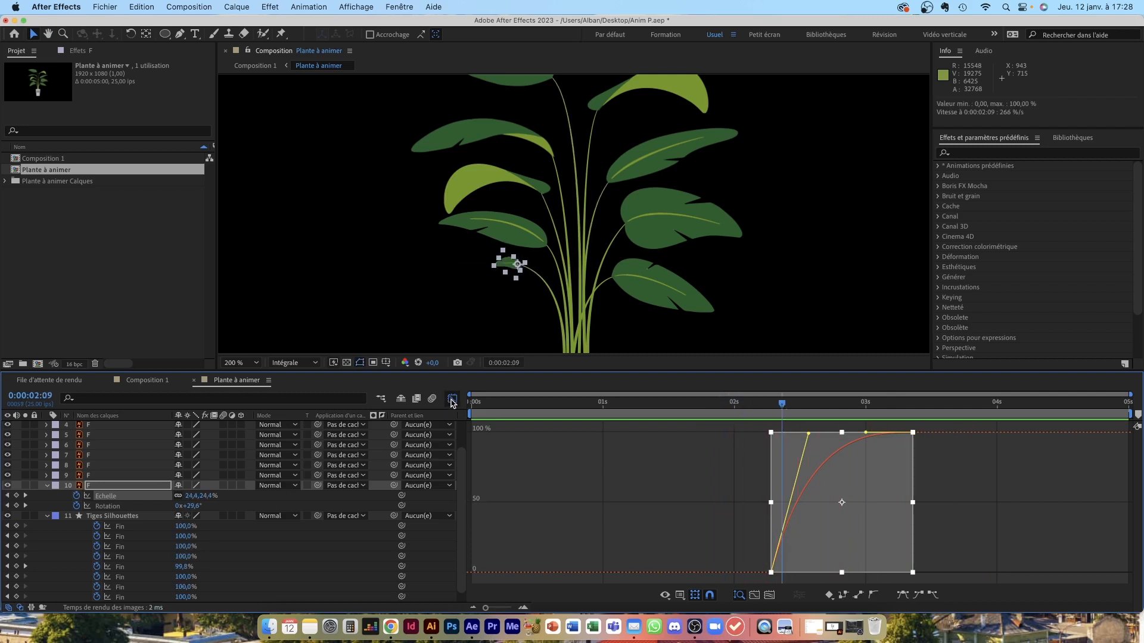
click(451, 401)
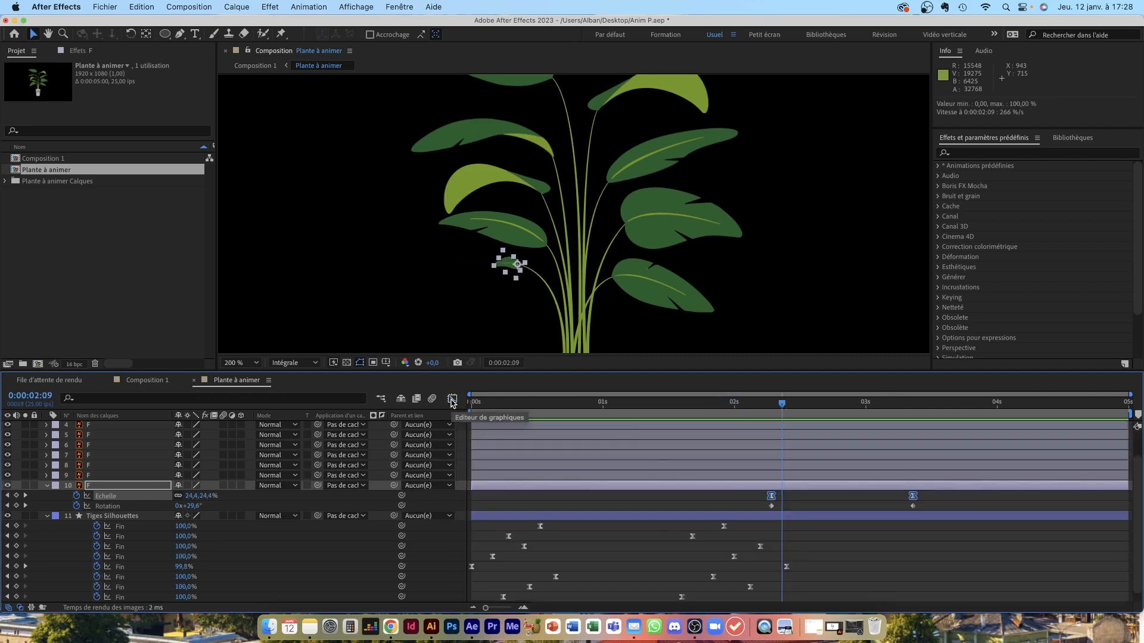
click(807, 506)
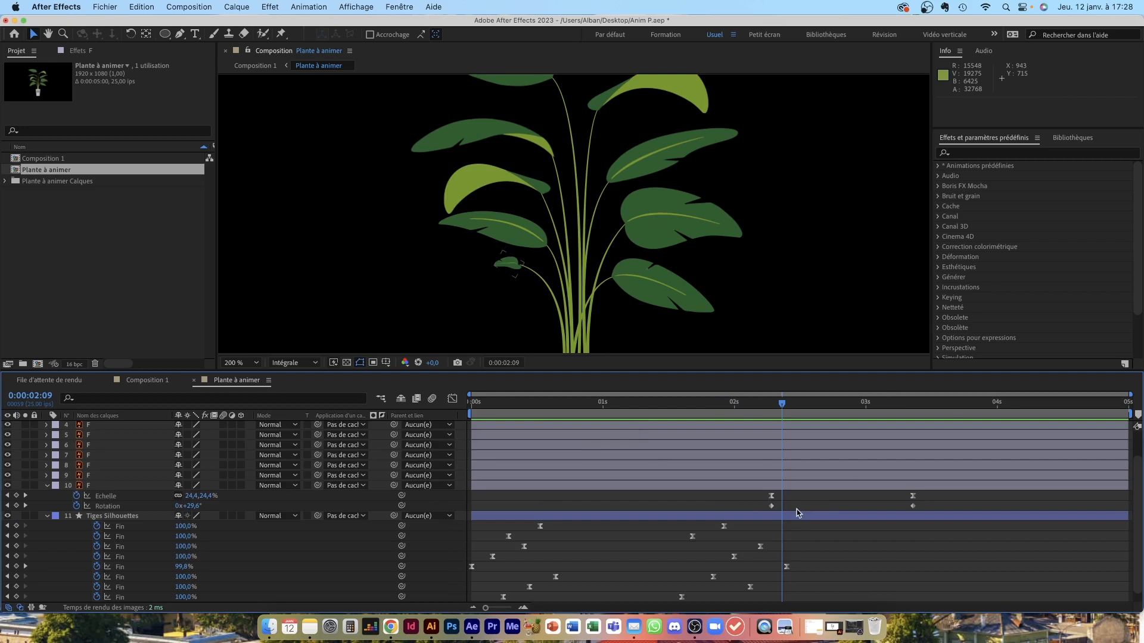
Preview leaf layer 10's combined scale and rotation animation up to 0:00:03:00
click(740, 486)
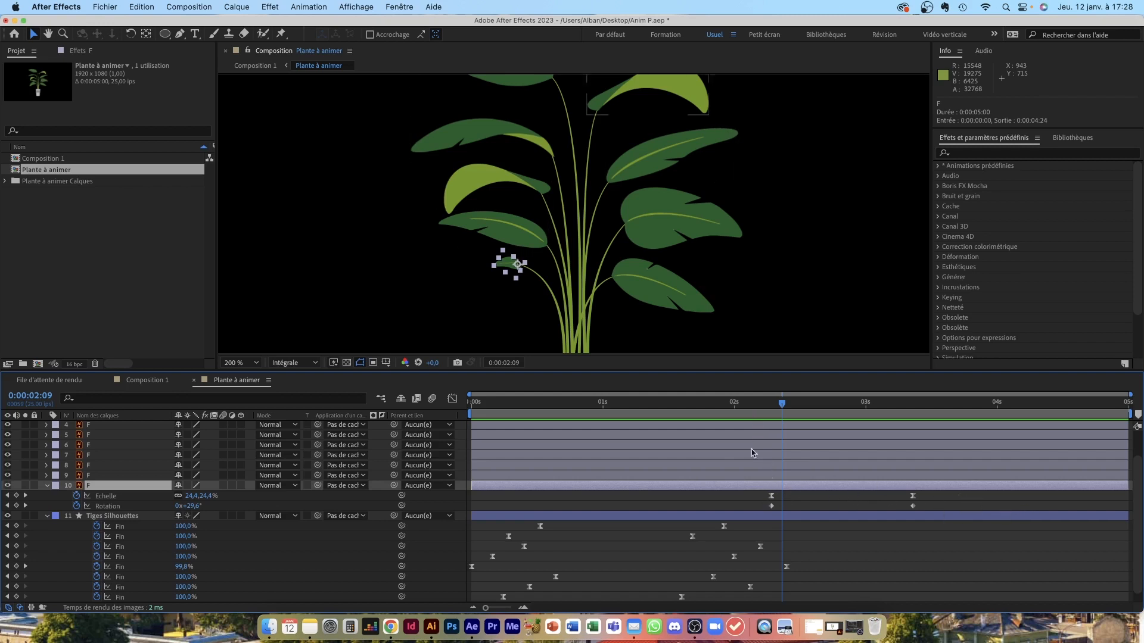
scroll(700, 469, up, 3)
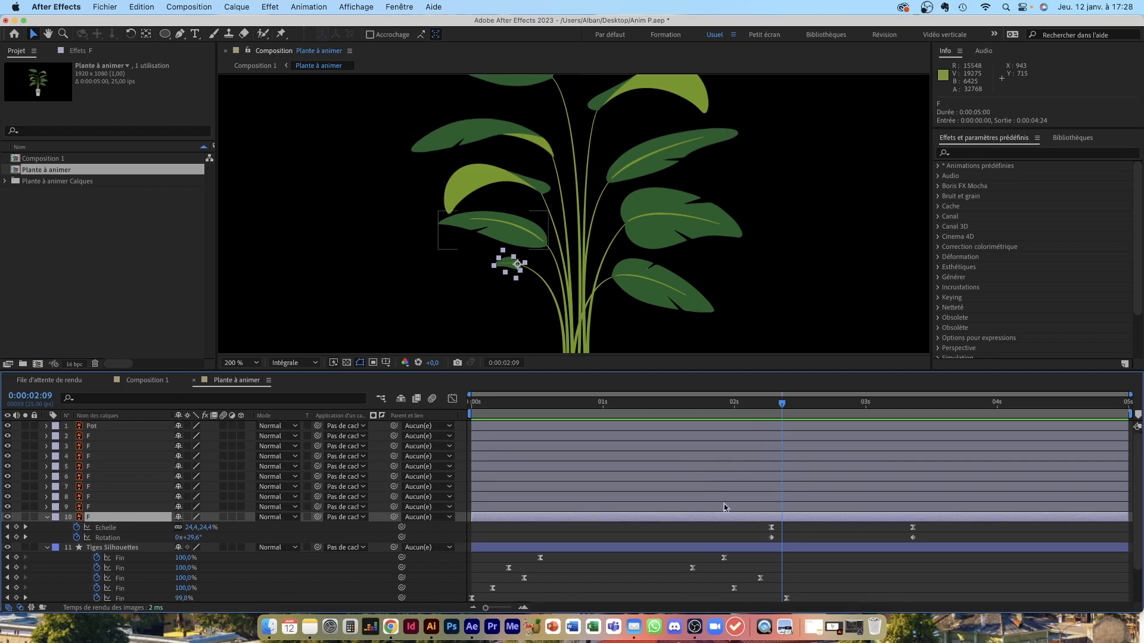
scroll(724, 508, down, 4)
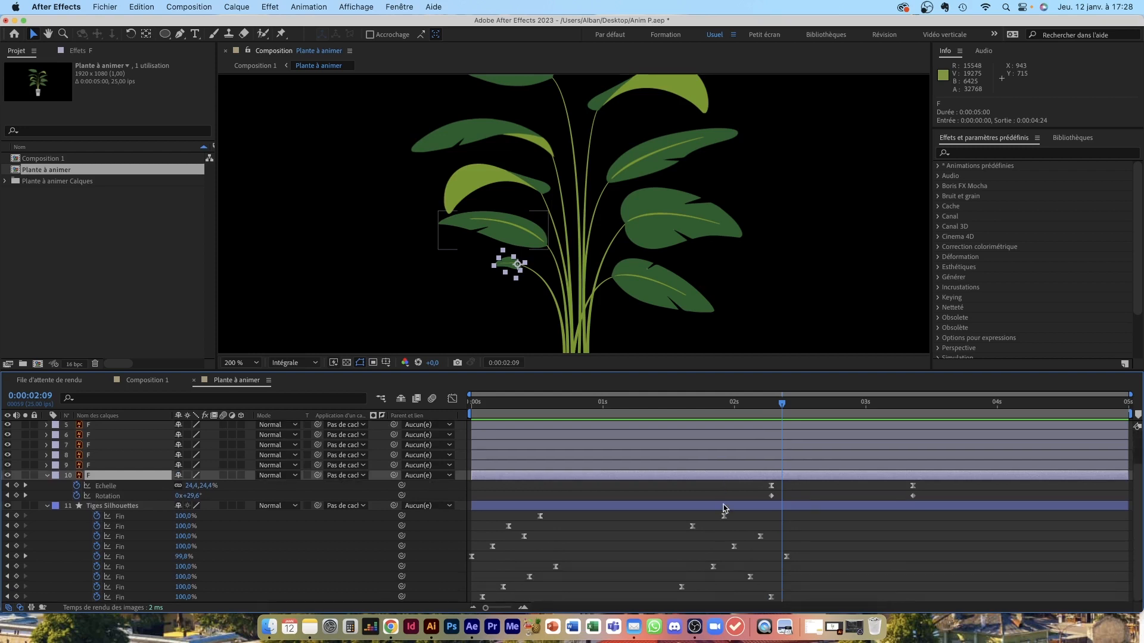
key(space)
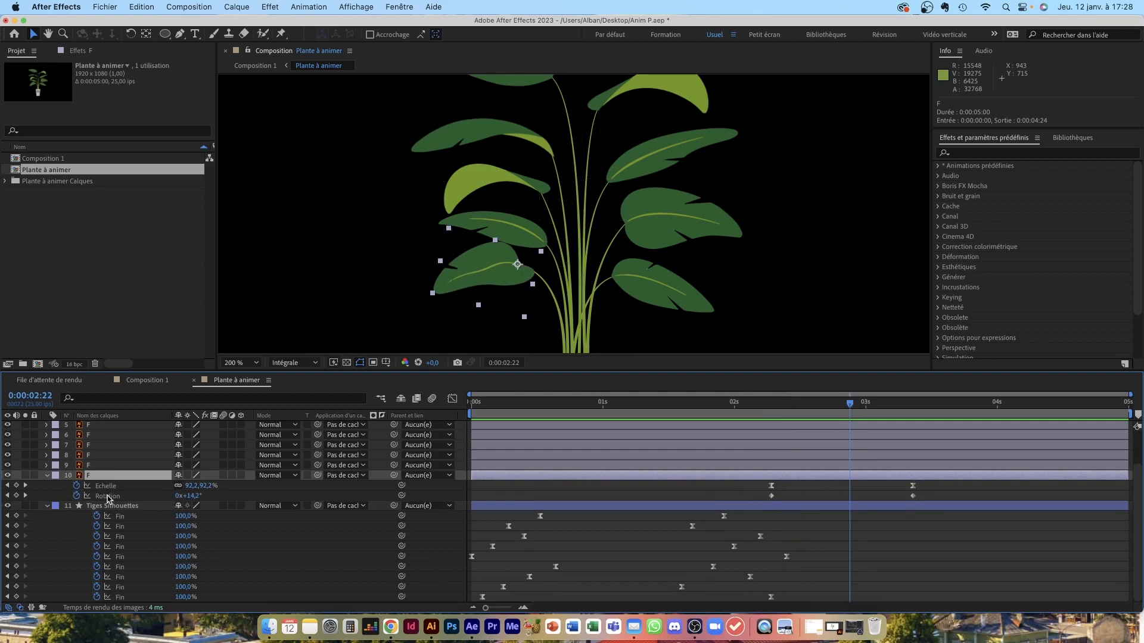
drag(845, 411, 867, 419)
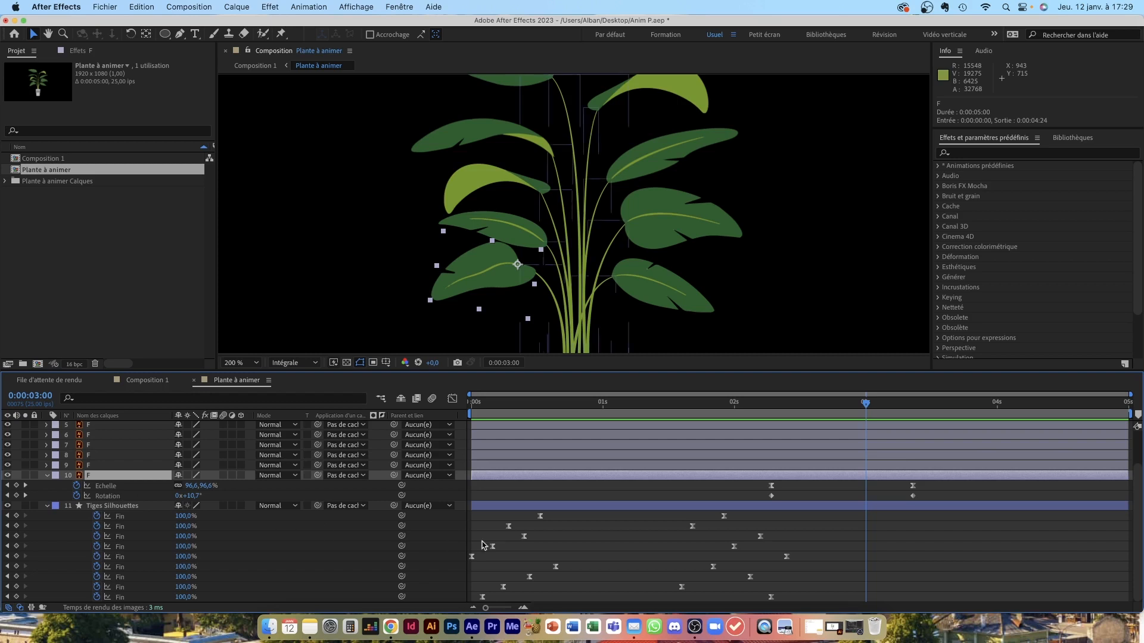
Move leaf layer 10's last Rotation keyframe to 0:00:04:19 and lower the first one to about 20° in the graph editor
click(111, 497)
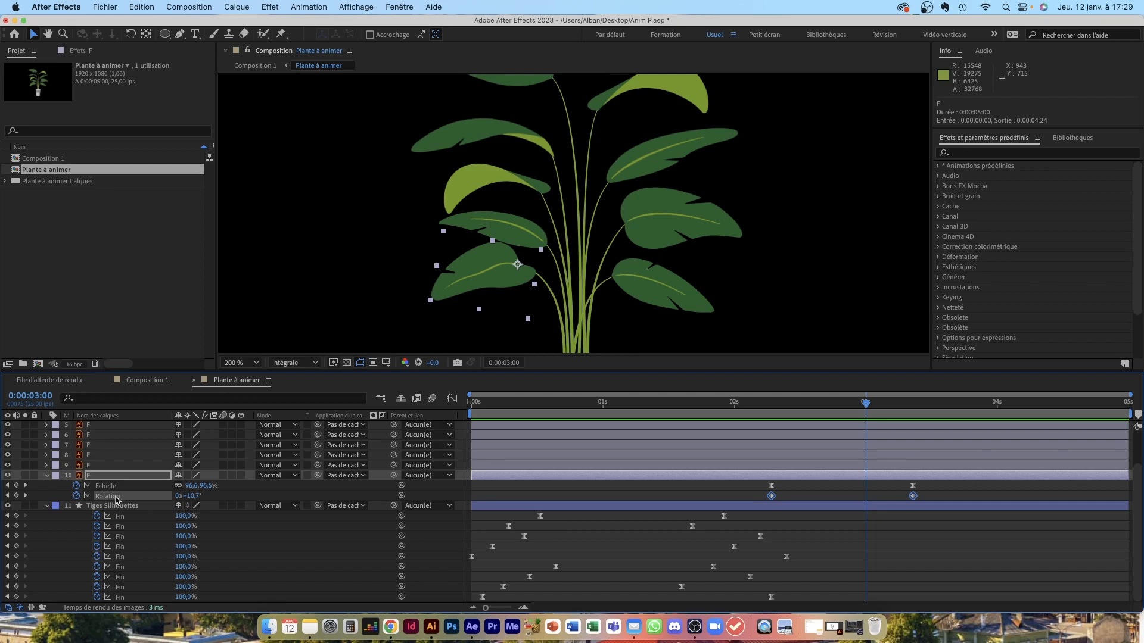
click(797, 498)
drag(913, 497, 1098, 500)
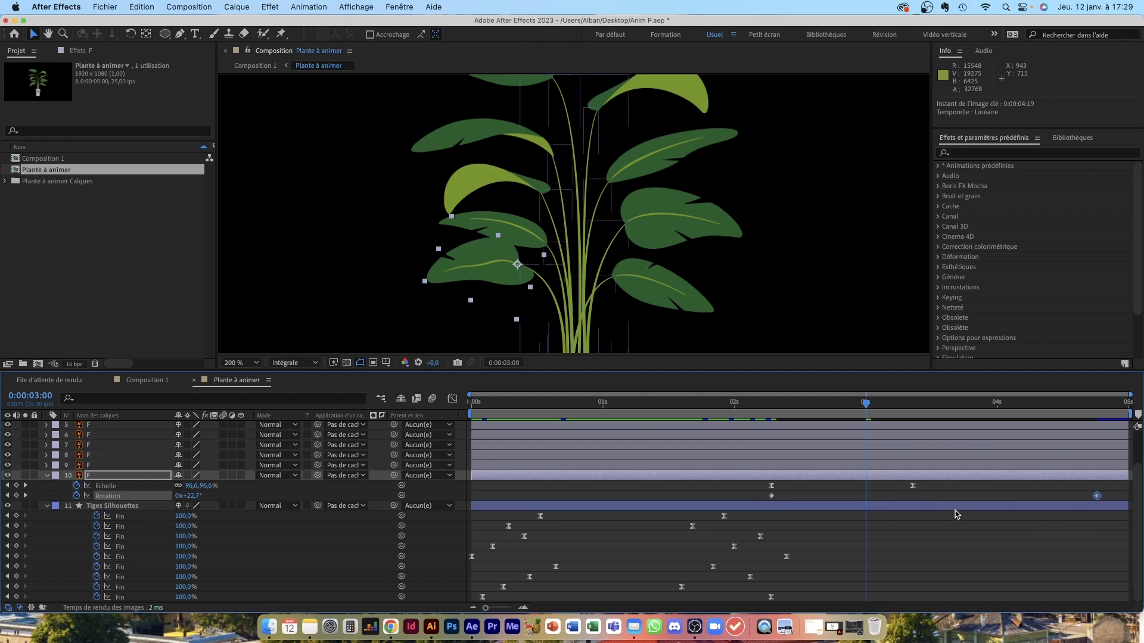
click(115, 498)
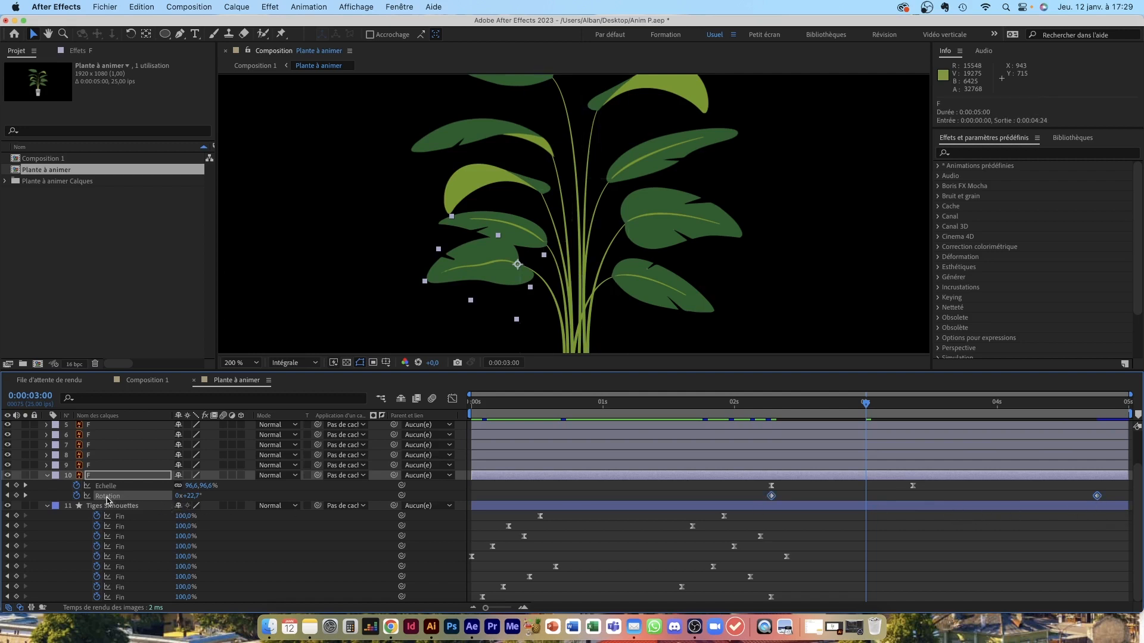
click(453, 399)
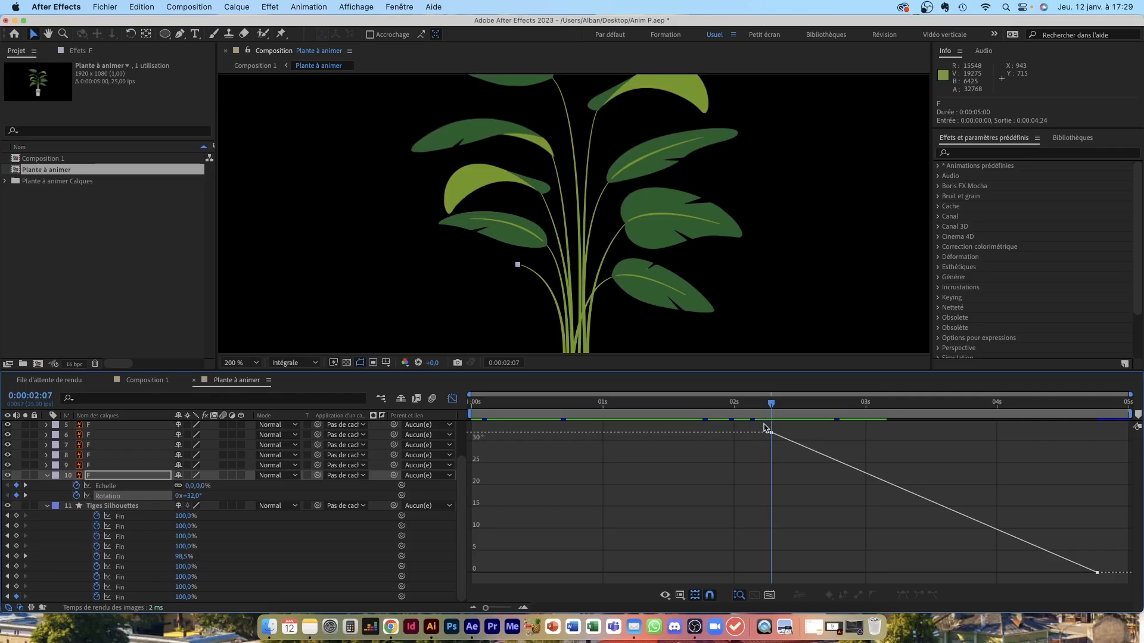
drag(771, 432, 767, 485)
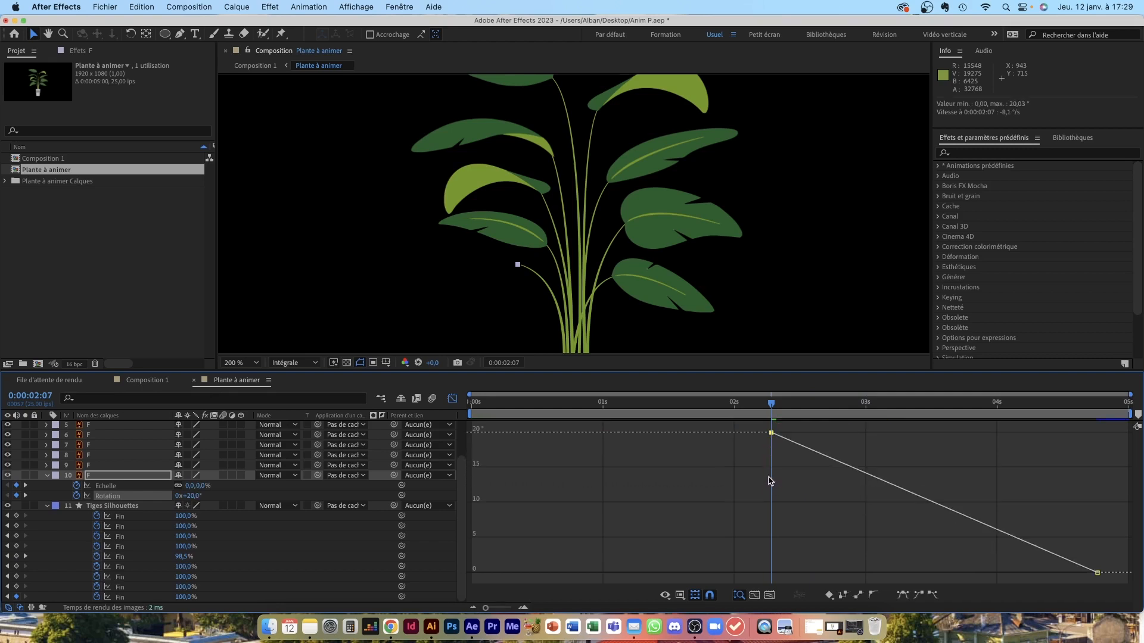
Add swinging Rotation keyframes to leaf layer 10: about -9.5° at 0:00:02:24, 10.6° at 0:00:03:09 and -5° at 0:00:03:21
drag(772, 404, 861, 429)
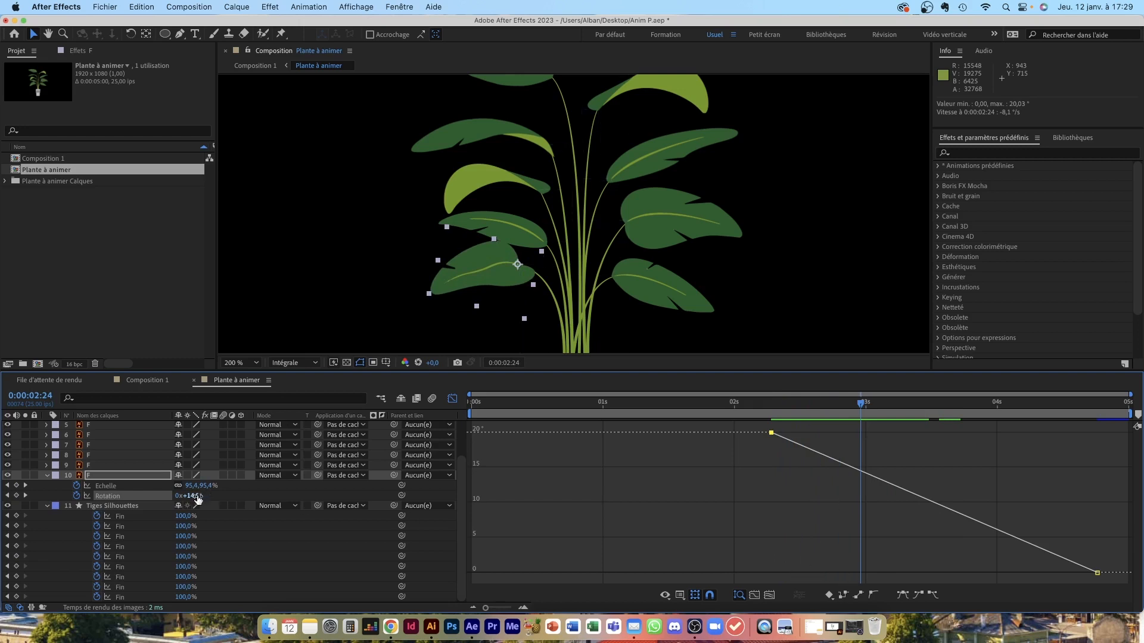
drag(192, 498, 178, 495)
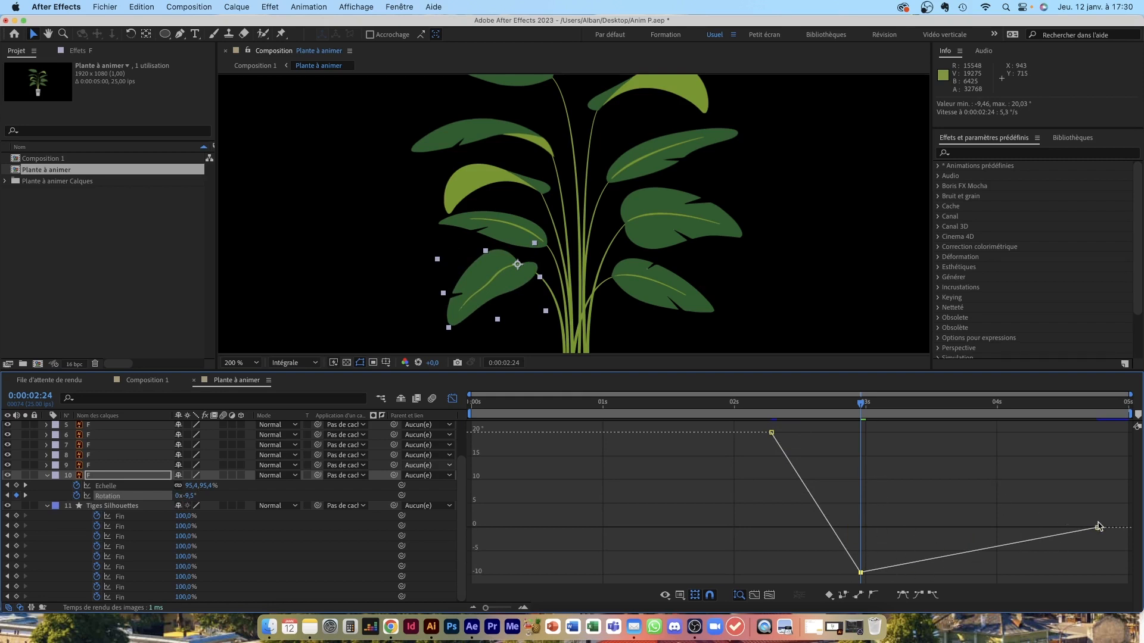
mouse_move(1101, 529)
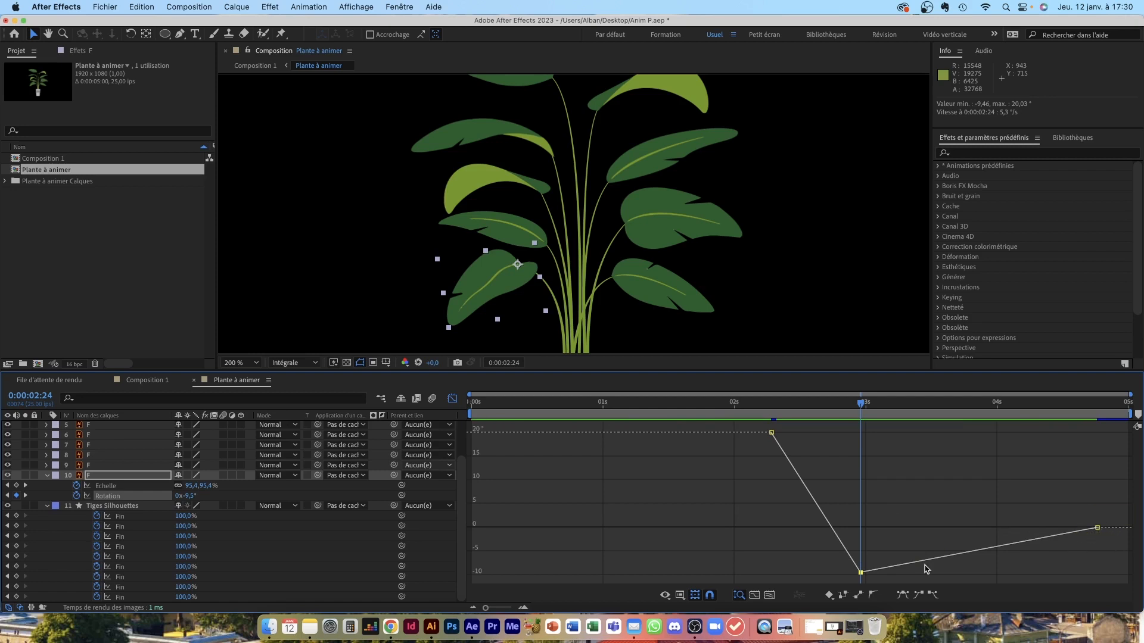
drag(866, 405, 912, 408)
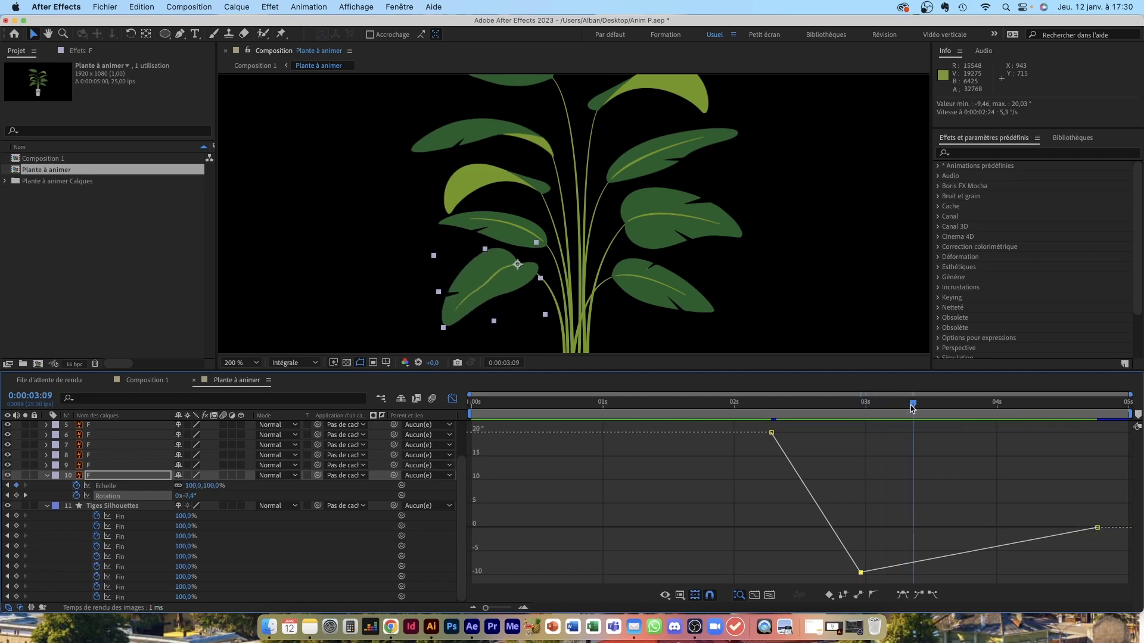
drag(190, 498, 204, 498)
drag(943, 406, 976, 409)
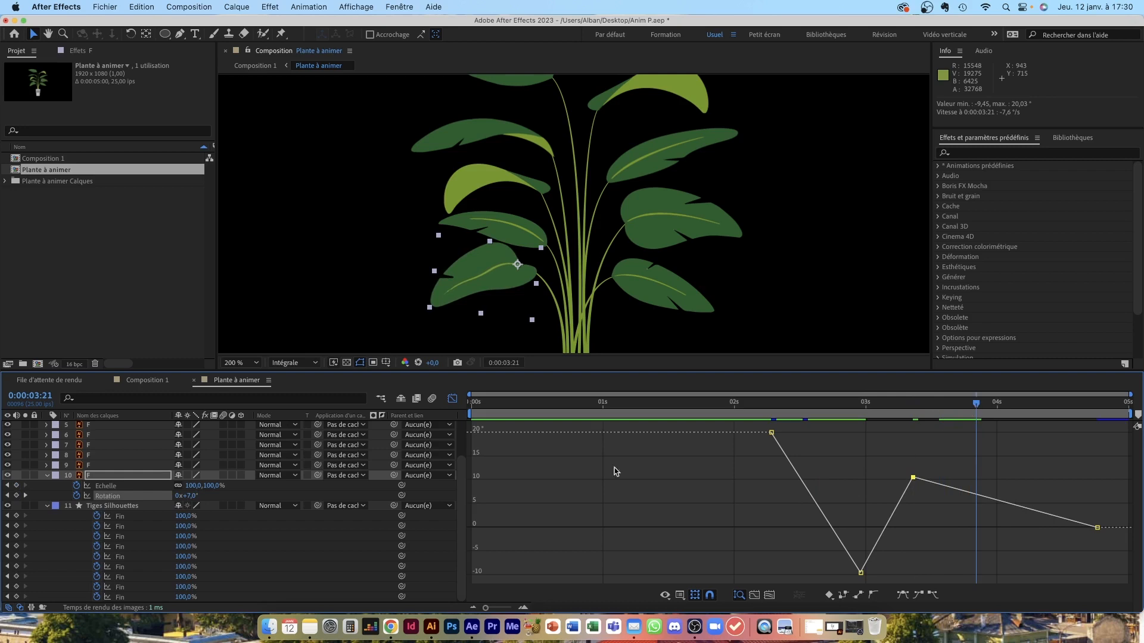
drag(197, 495, 189, 496)
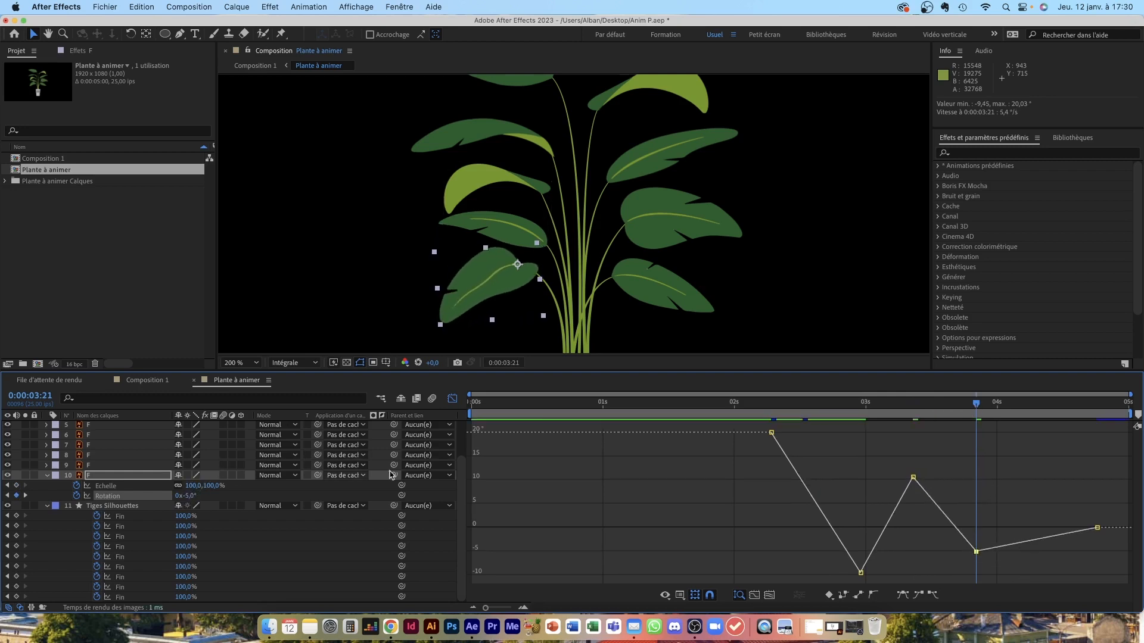
Preview the swing and move leaf layer 10's second and third Rotation keyframes earlier, to about 0:00:02:21 and 0:00:03:03
drag(834, 406, 810, 407)
key(space)
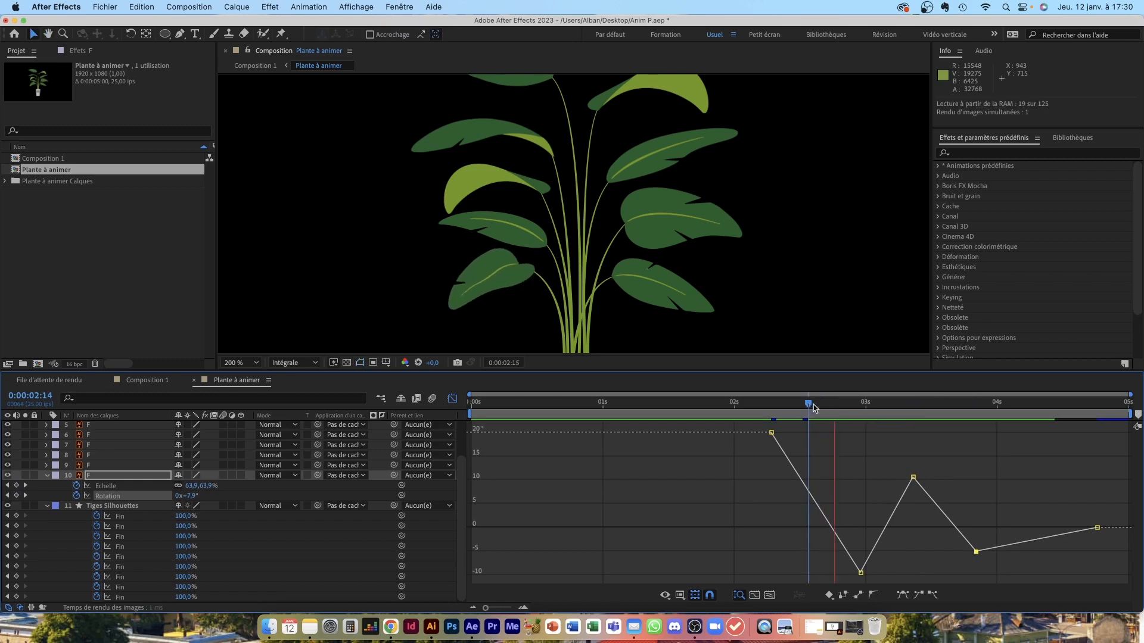
click(854, 405)
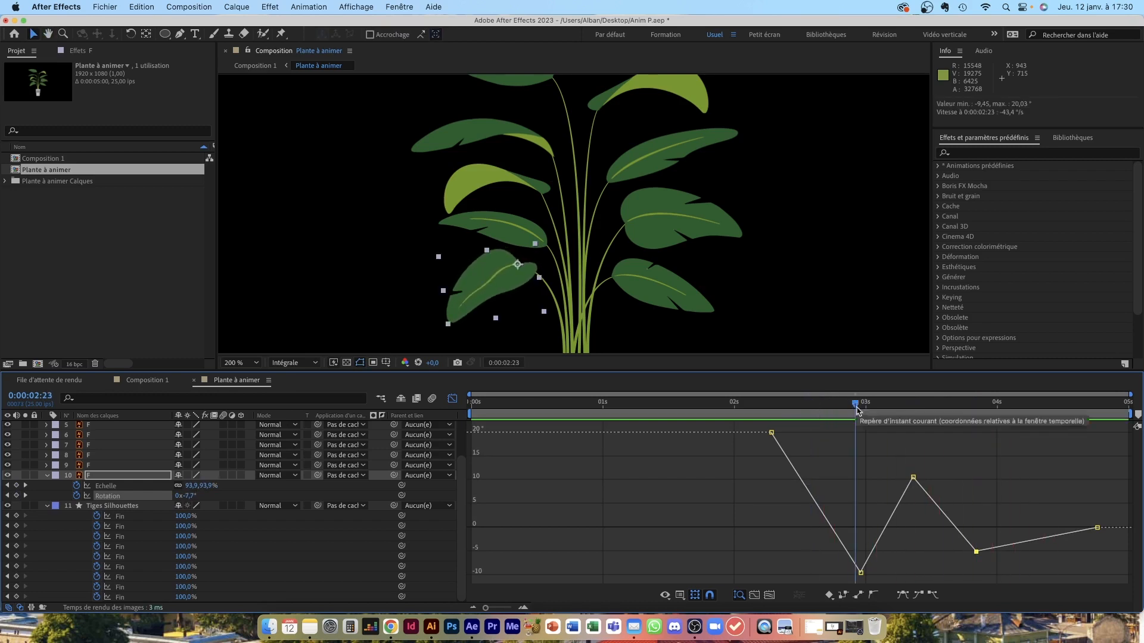
drag(914, 478, 898, 478)
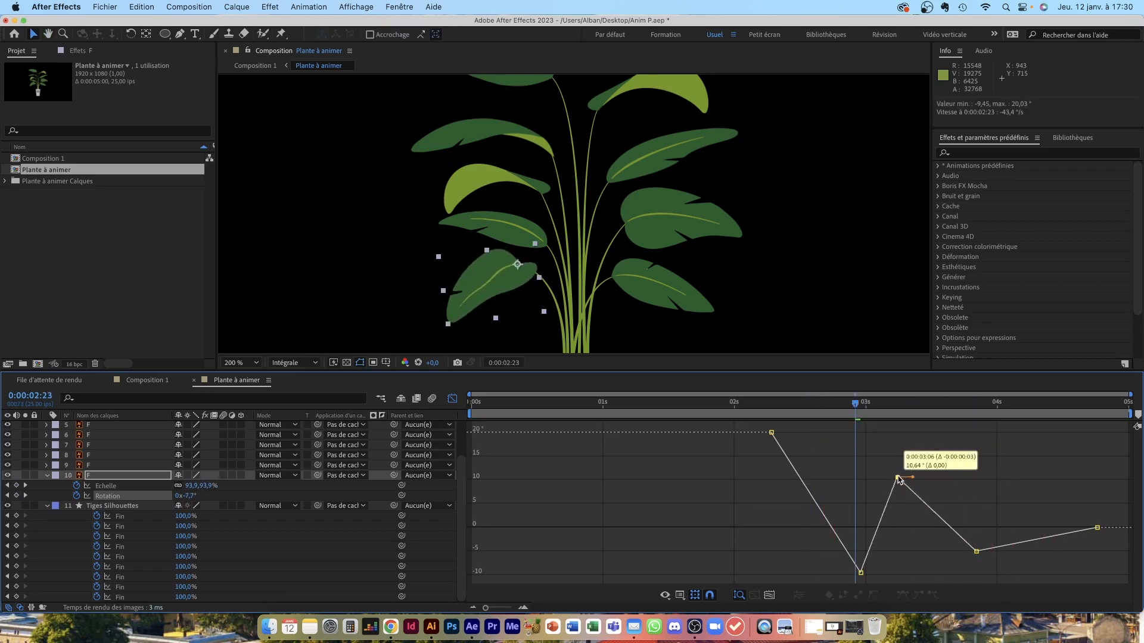
shift+click(860, 573)
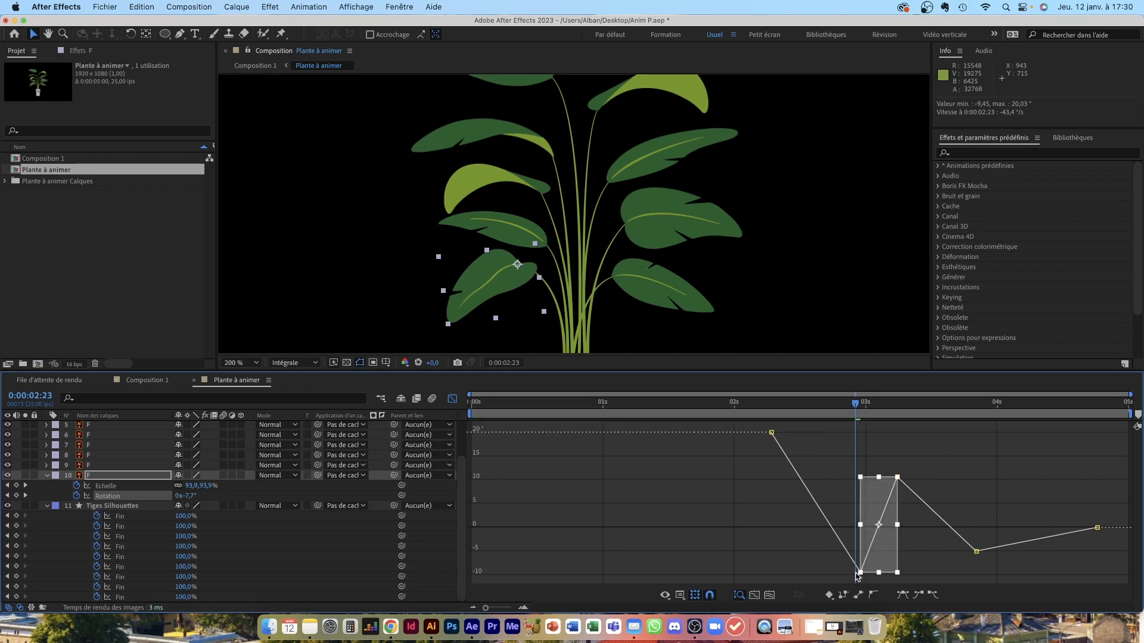
drag(882, 554, 863, 554)
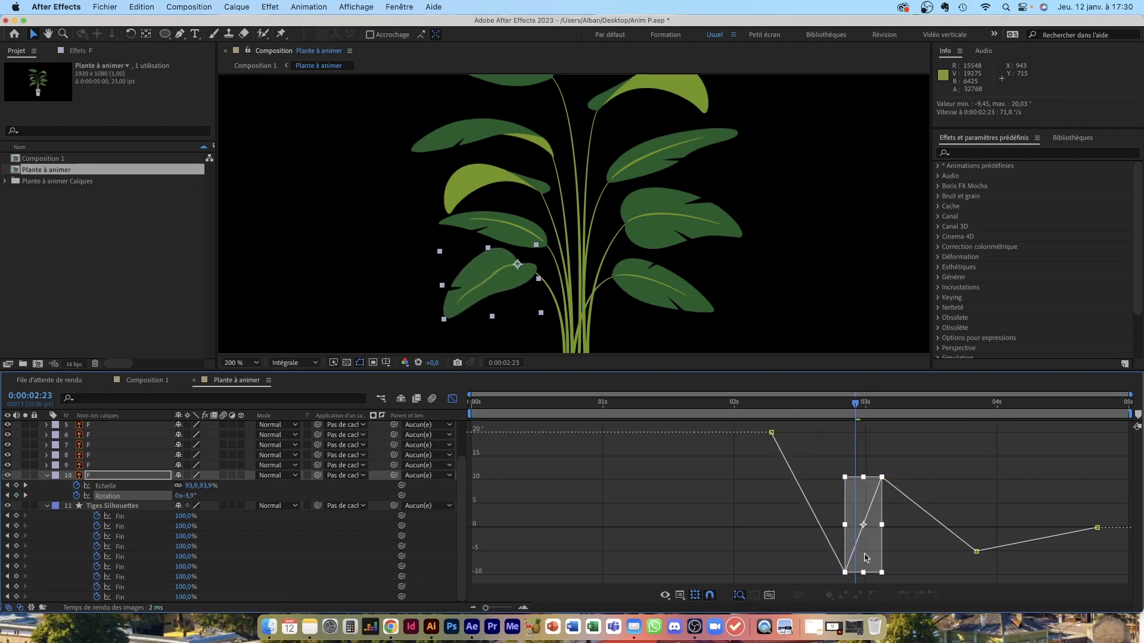
Move leaf layer 10's fourth Rotation keyframe earlier, to about 0:00:03:11, and lower it to about -7°
click(991, 556)
drag(976, 551, 929, 560)
drag(914, 403, 971, 405)
drag(929, 560, 924, 562)
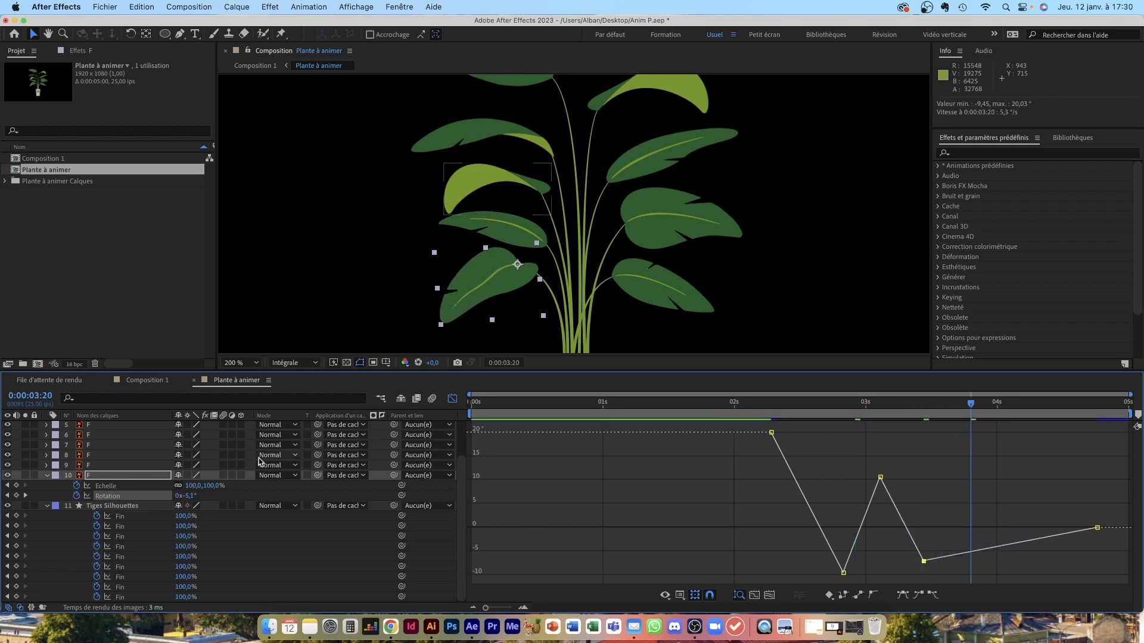
Add Rotation keyframes to leaf layer 10 of about 8.5° at 0:00:03:17 and -5° at 0:00:04:00
drag(190, 496, 200, 499)
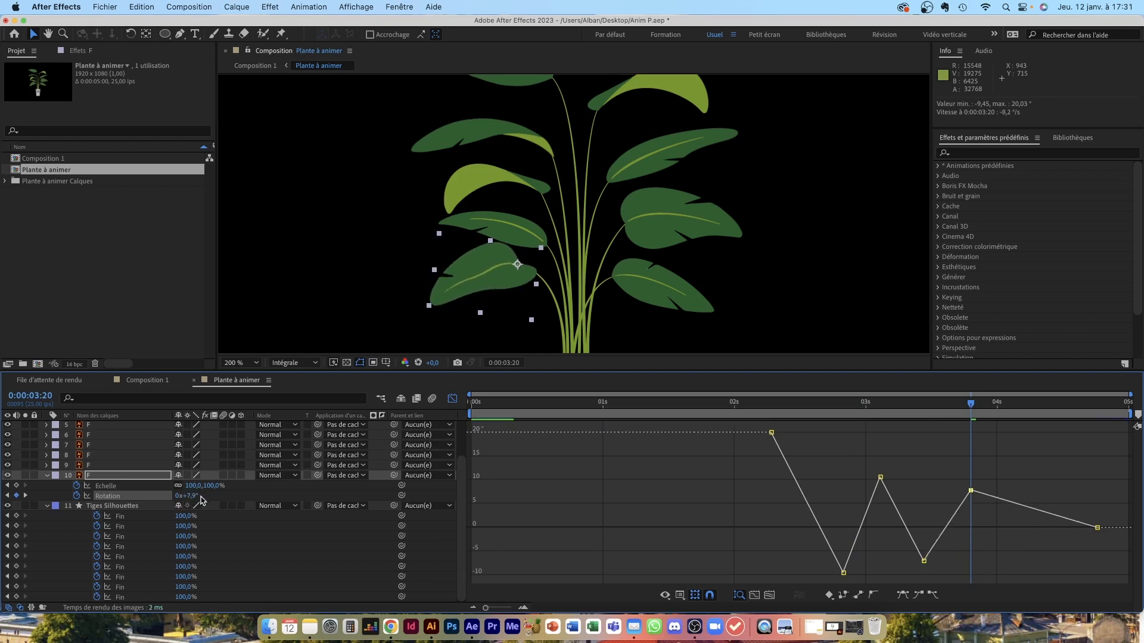
drag(971, 491, 956, 488)
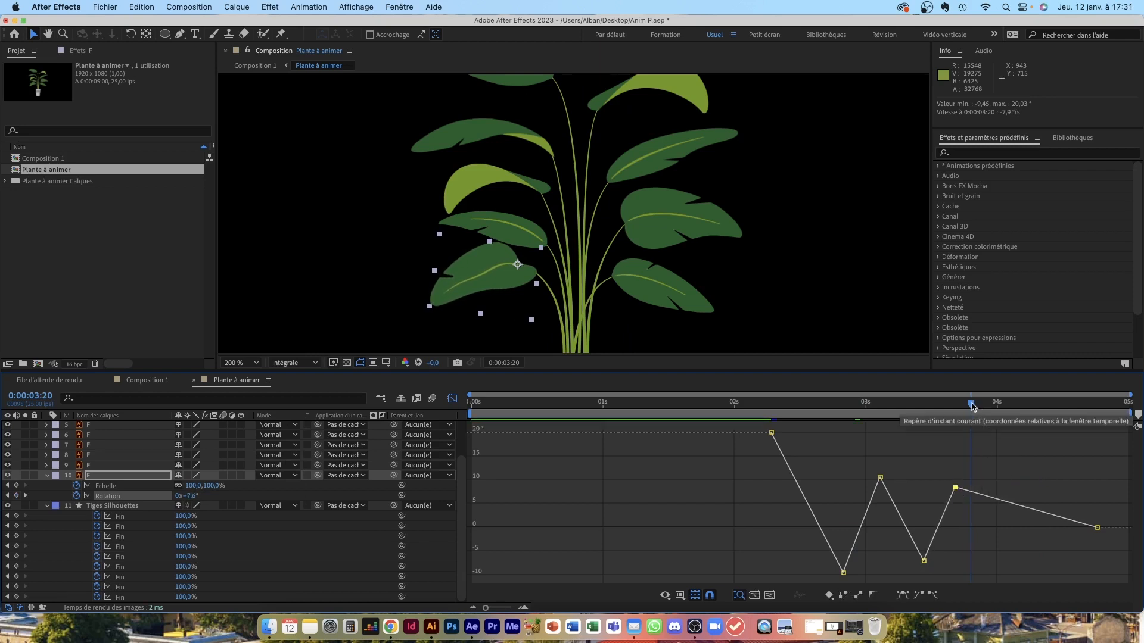
drag(971, 404, 996, 404)
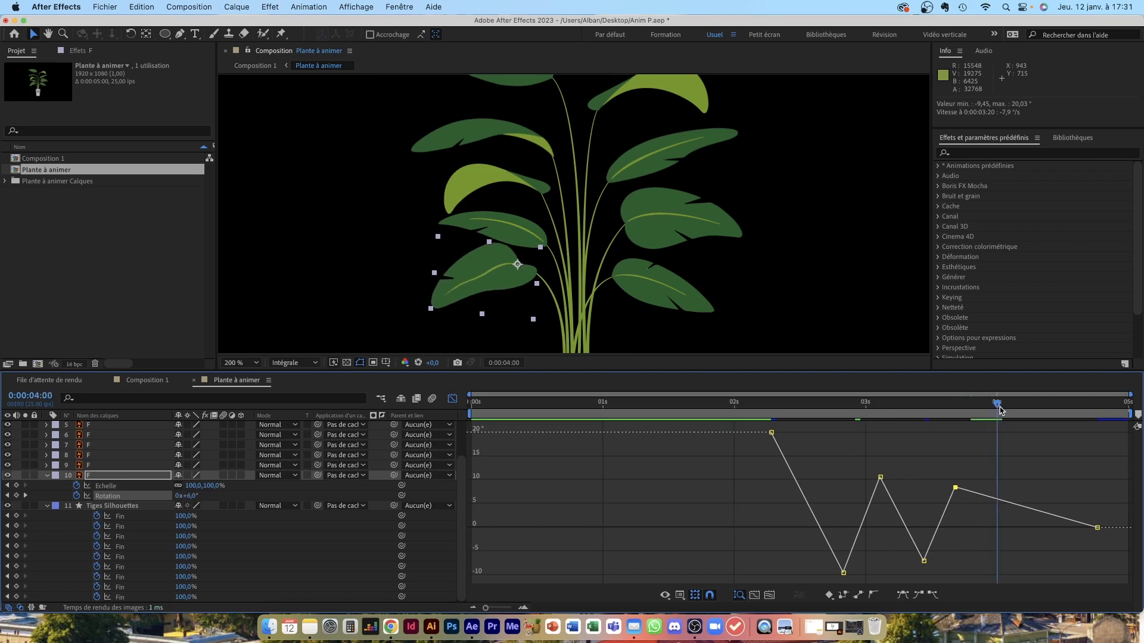
drag(190, 495, 185, 496)
Add Rotation keyframes of about 5.5° near 0:00:04:06 and -2° near 0:00:04:14, and move the closing keyframe to about 0:00:04:22
drag(999, 407, 1035, 408)
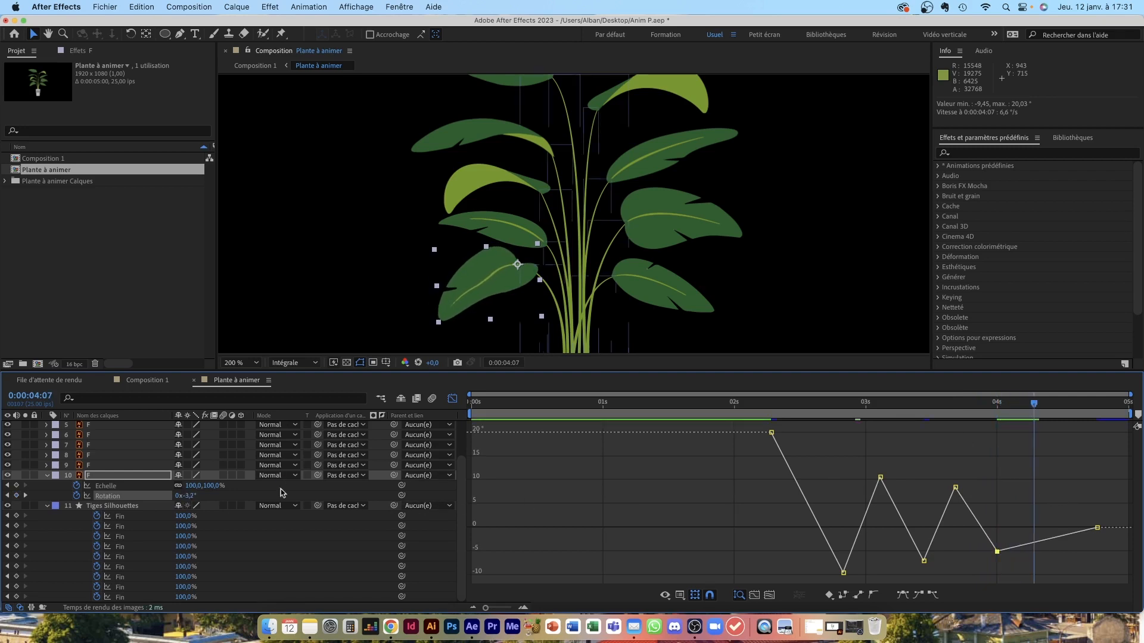
drag(188, 497, 189, 496)
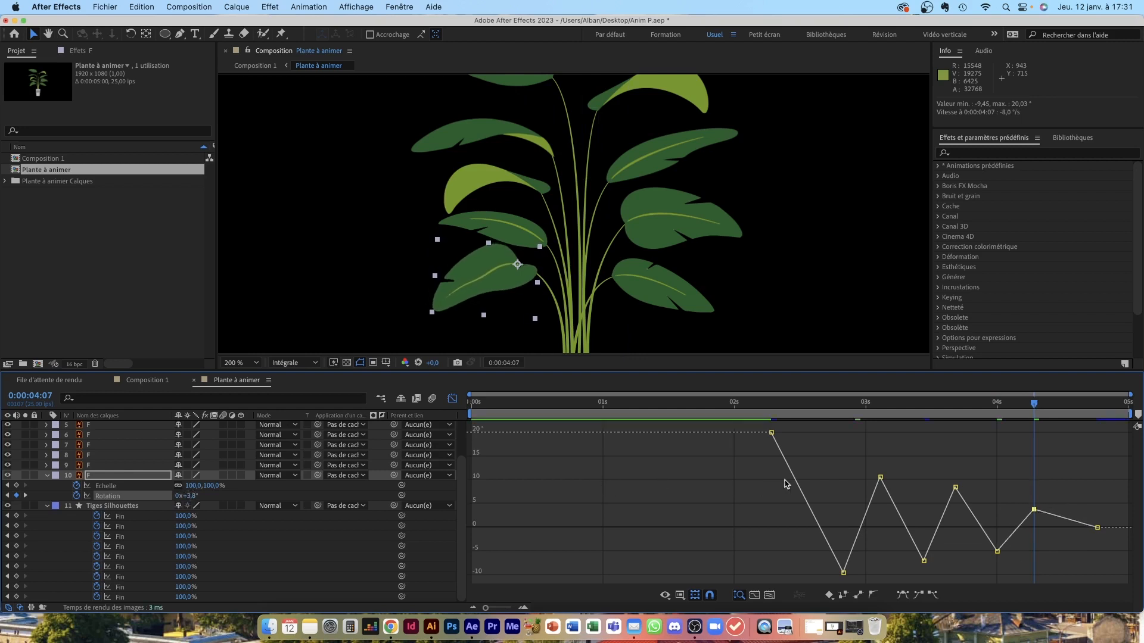
drag(1033, 509, 1033, 500)
click(1067, 403)
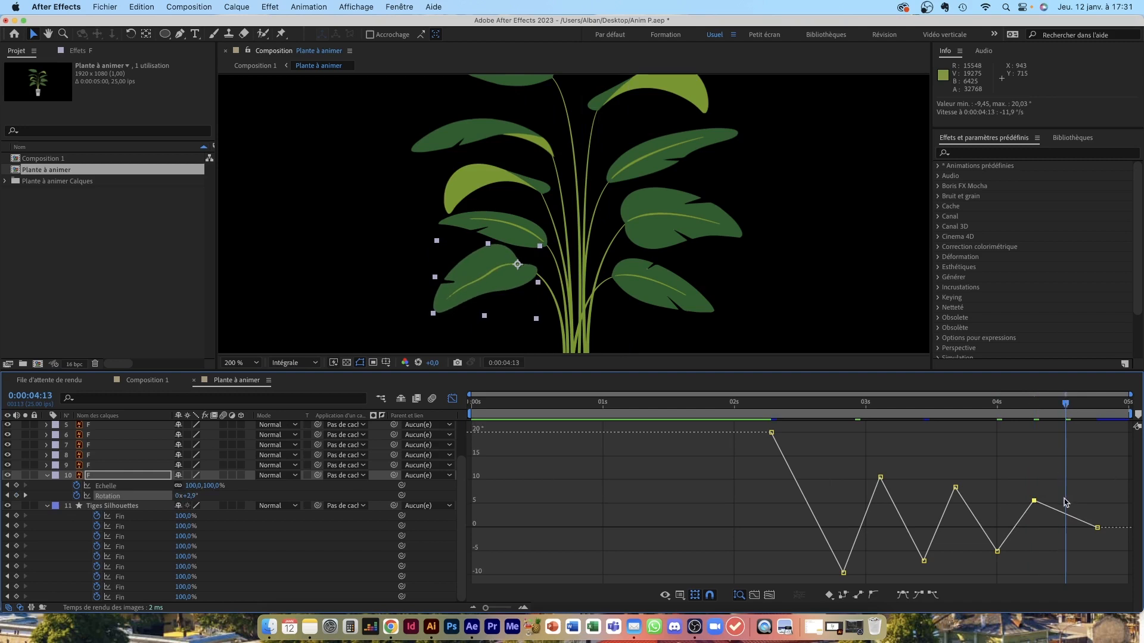
drag(192, 498, 192, 500)
mouse_move(1098, 528)
drag(1099, 528, 1070, 538)
mouse_move(1066, 539)
mouse_move(1034, 502)
drag(1034, 502, 1028, 501)
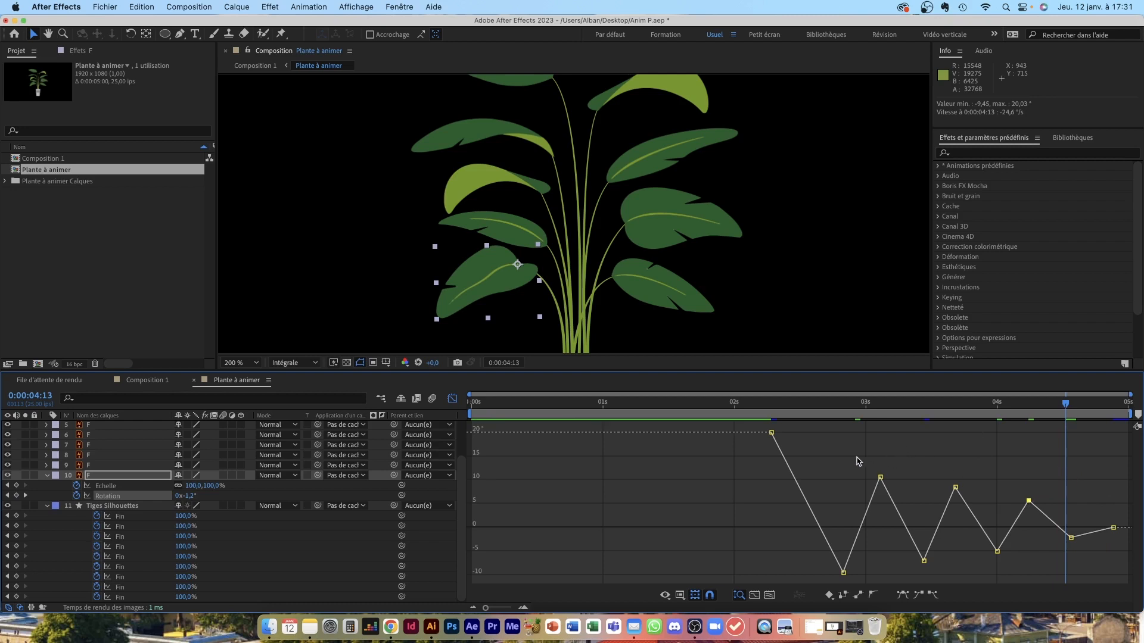
Preview the leaf's swing and soften its late Rotation keyframes to about 7° at 0:00:03:17, -4.5° at 0:00:04:00 and 4.5° at 0:00:04:06
drag(754, 407, 709, 409)
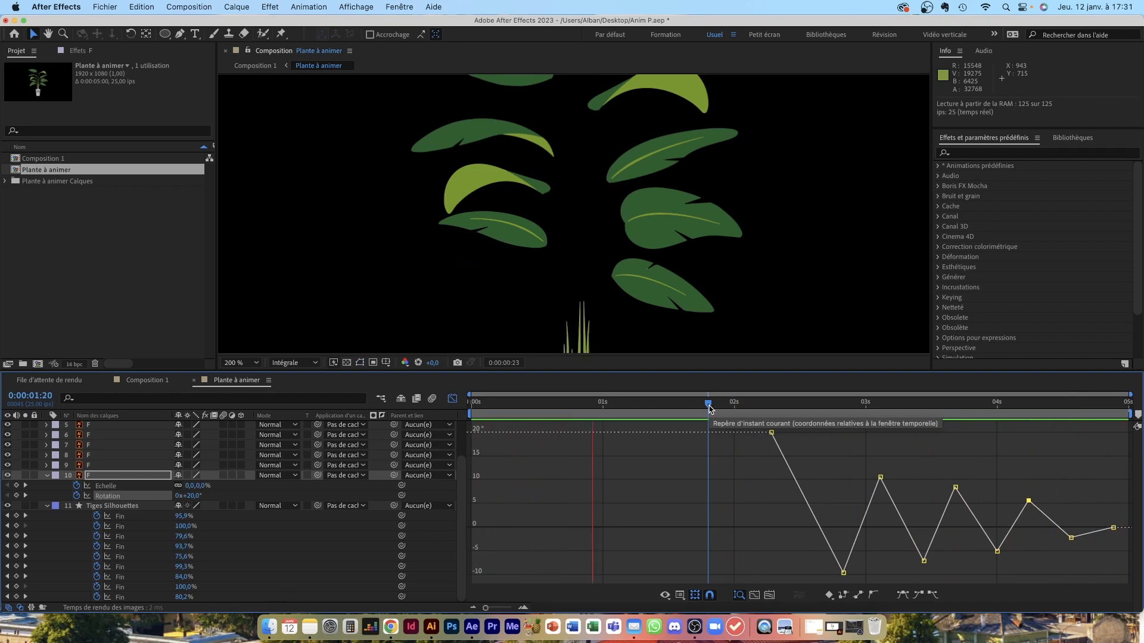
drag(709, 410, 941, 413)
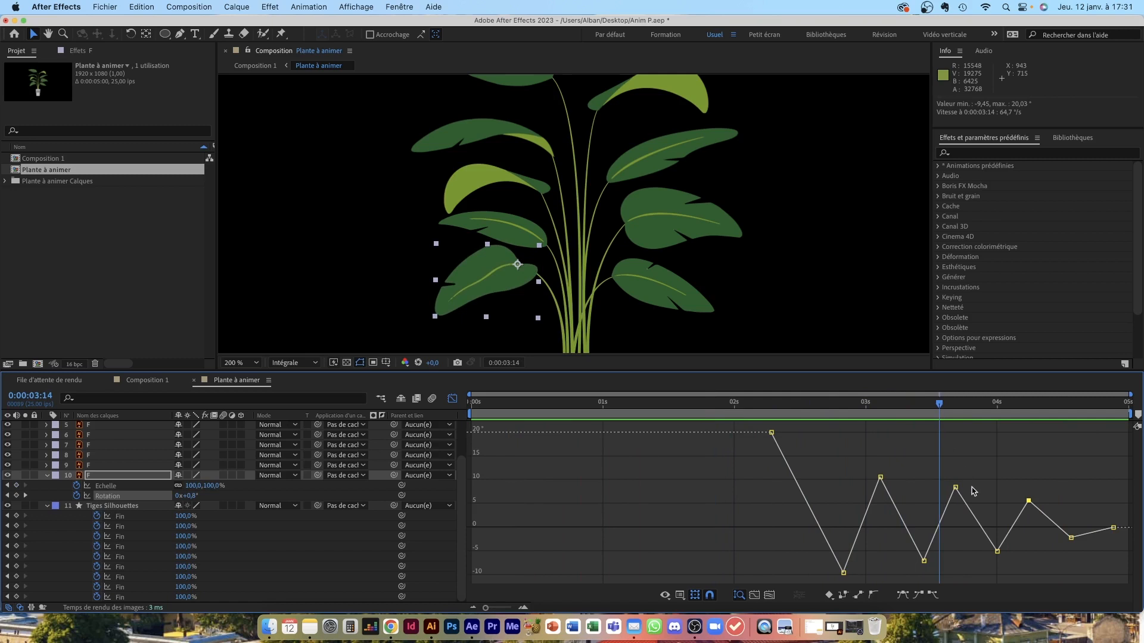
drag(956, 488, 1016, 509)
drag(998, 552, 998, 550)
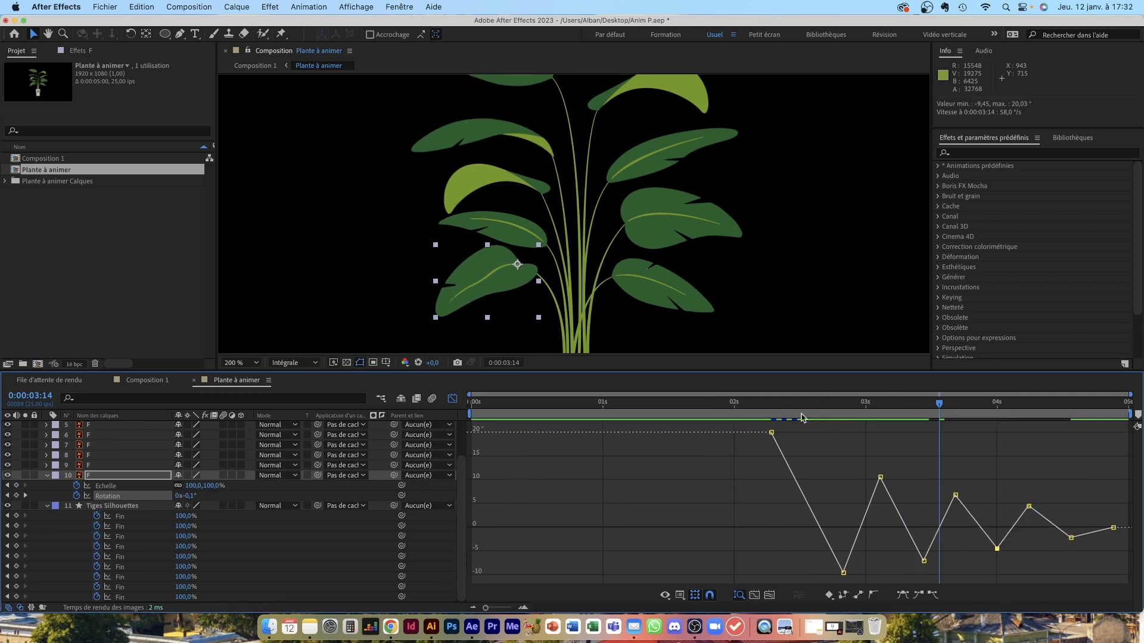
Apply Easy Ease to all of leaf layer 10's Rotation keyframes and preview the smoothed swing
drag(746, 429, 1140, 601)
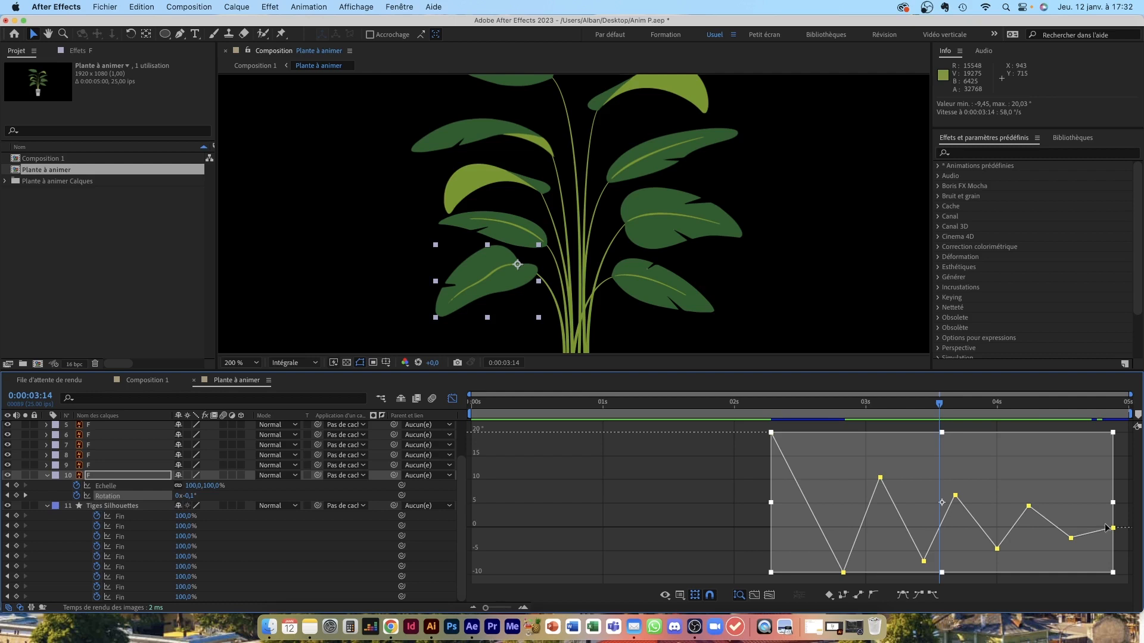
click(903, 594)
drag(751, 407, 657, 406)
key(space)
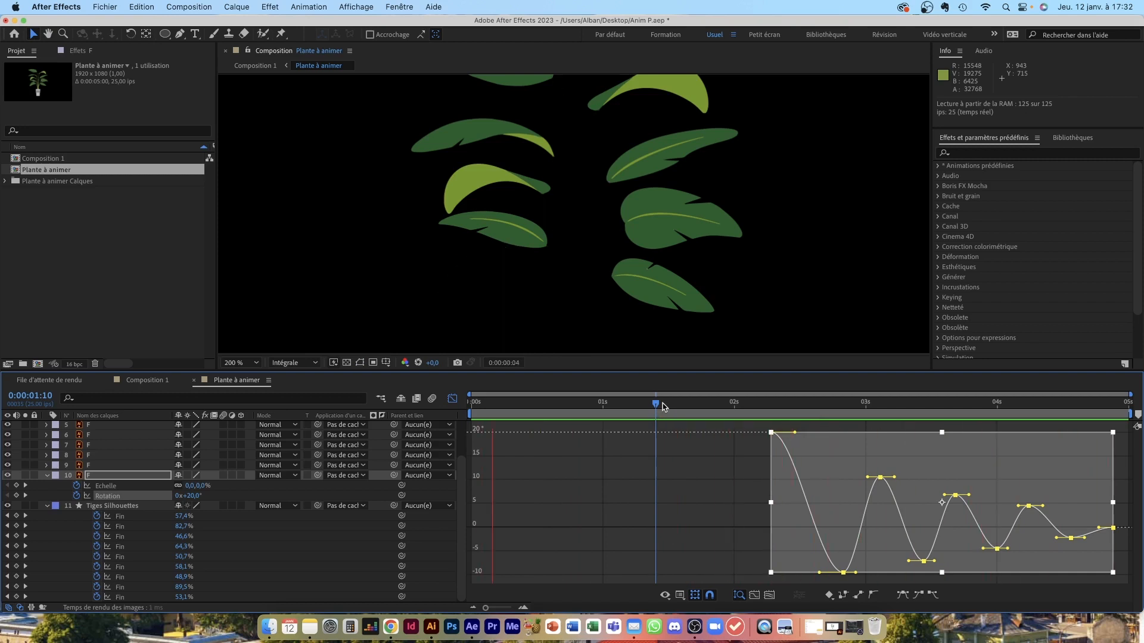
Try raising leaf layer 10's first low Rotation keyframe to about -7°, and undo that change
click(873, 469)
mouse_move(881, 481)
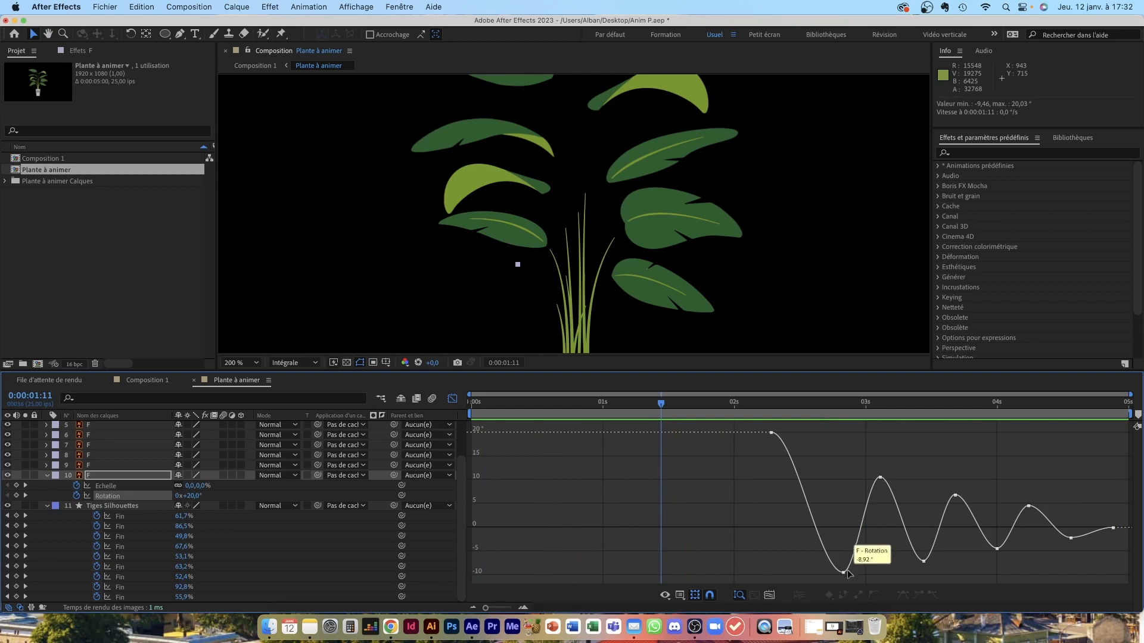
drag(843, 573, 844, 563)
key(super+z)
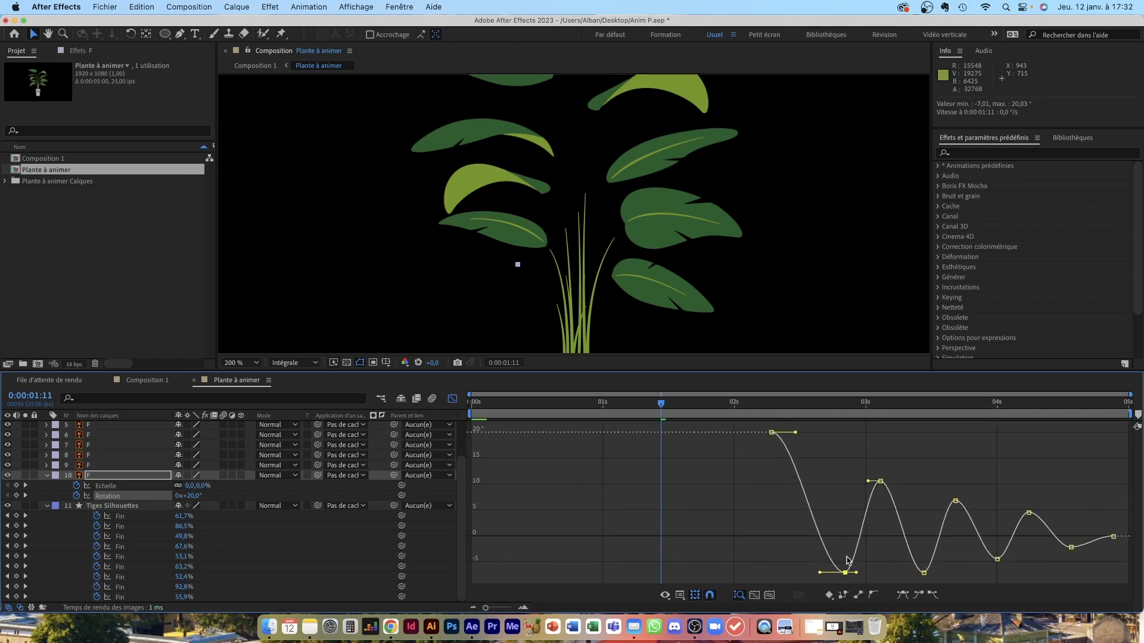
Scale down all of leaf layer 10's Rotation keyframes, starting at about 14.3° and tapering the swing toward zero at the end, and preview it
drag(746, 424, 1124, 584)
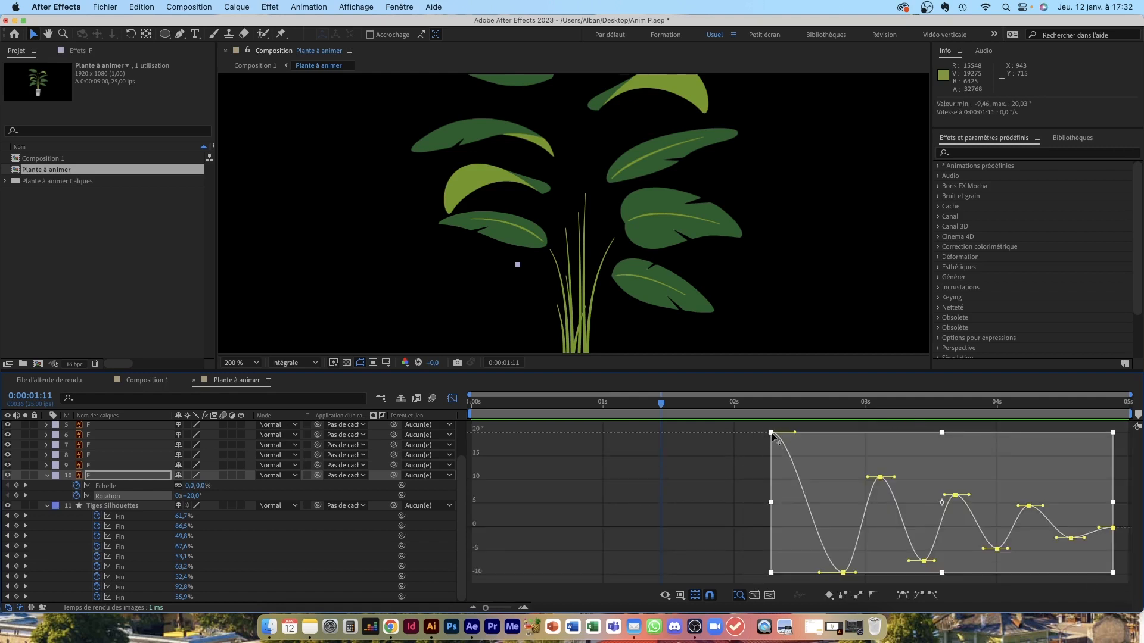
drag(772, 434, 771, 462)
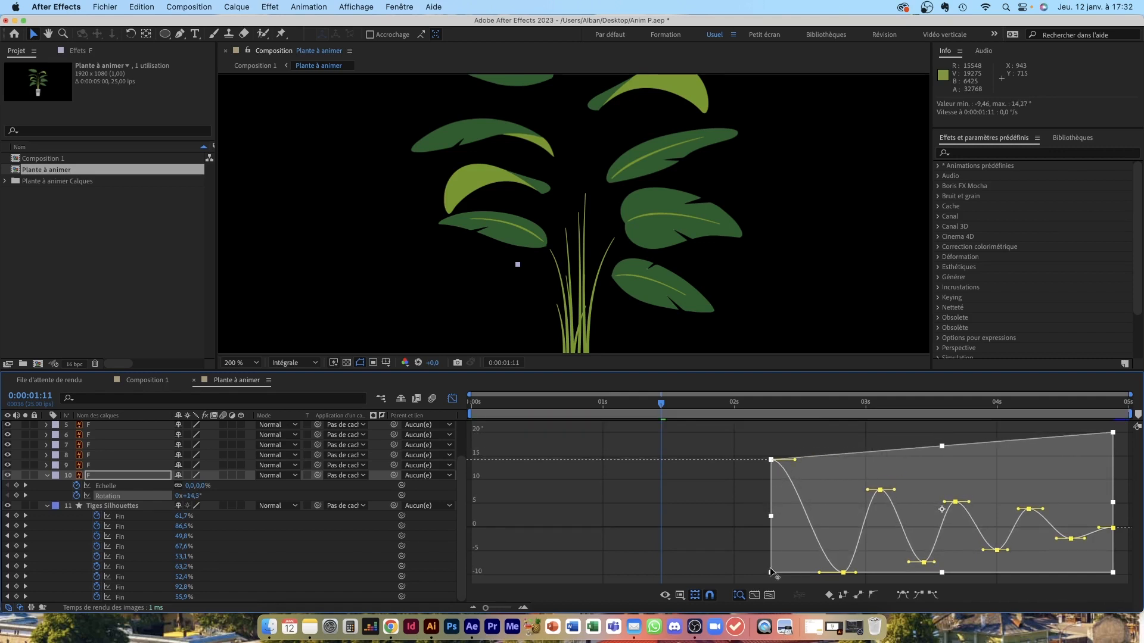
drag(771, 574, 771, 558)
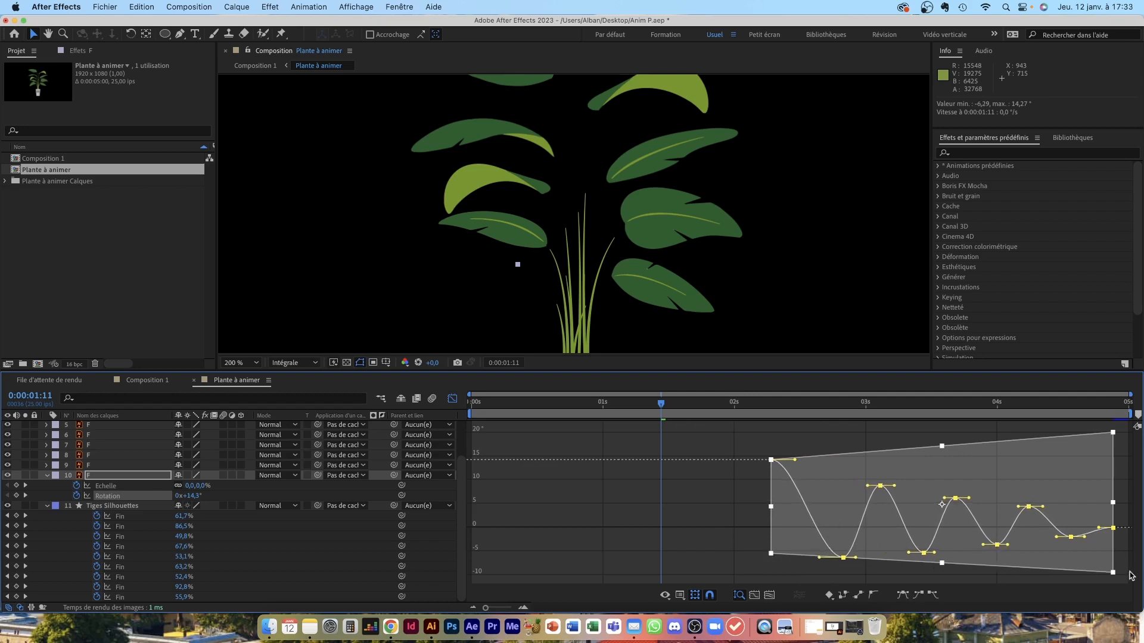
drag(1113, 574, 1113, 533)
drag(1113, 435, 1112, 528)
drag(640, 406, 624, 406)
key(space)
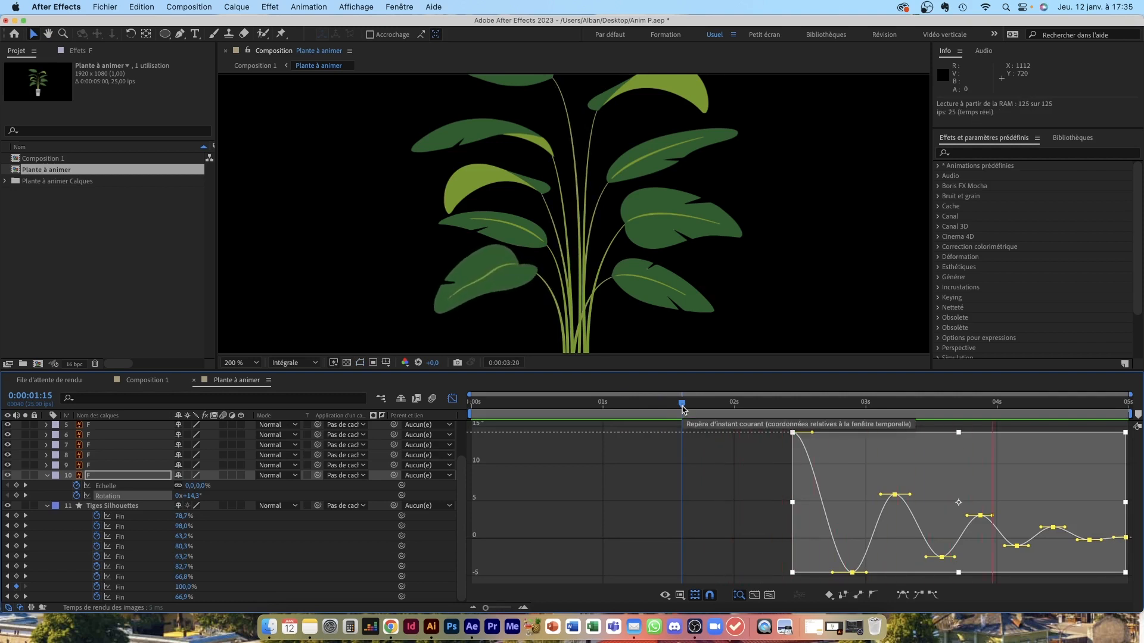
Lengthen the easing handles of leaf layer 10's selected Rotation keyframes slightly and preview the softer swing
drag(682, 410, 703, 409)
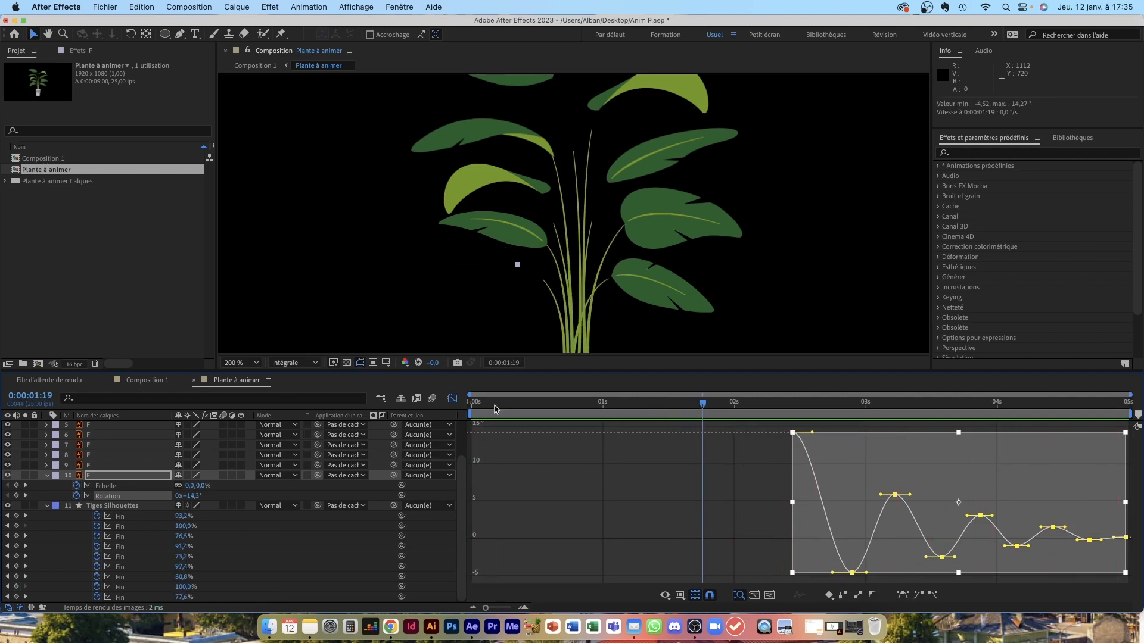
drag(882, 498, 913, 493)
key(space)
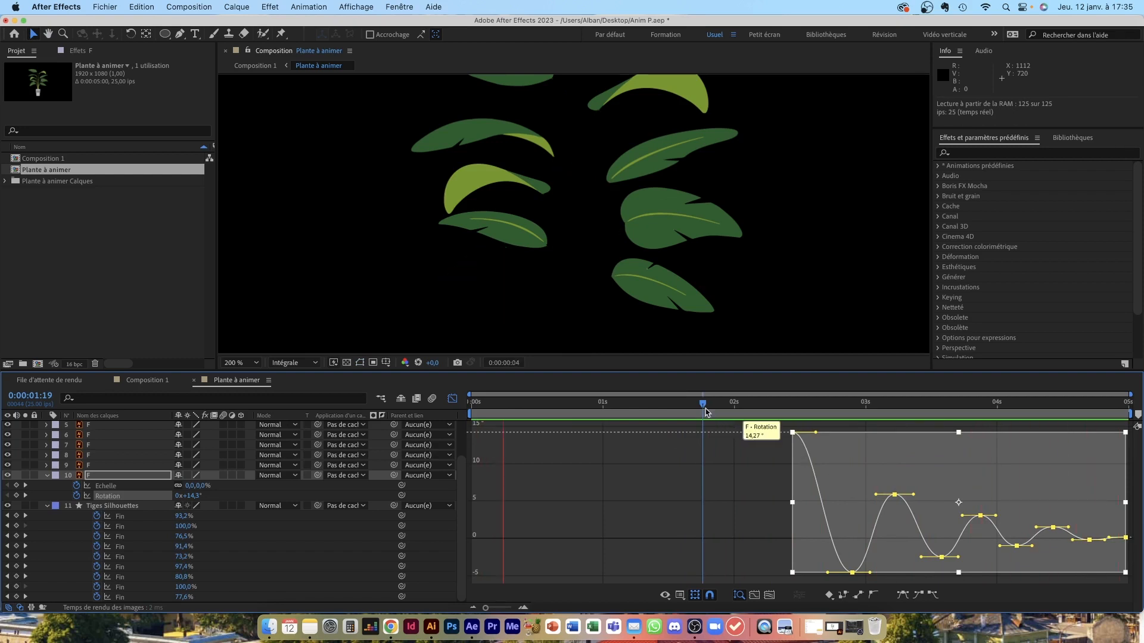
key(space)
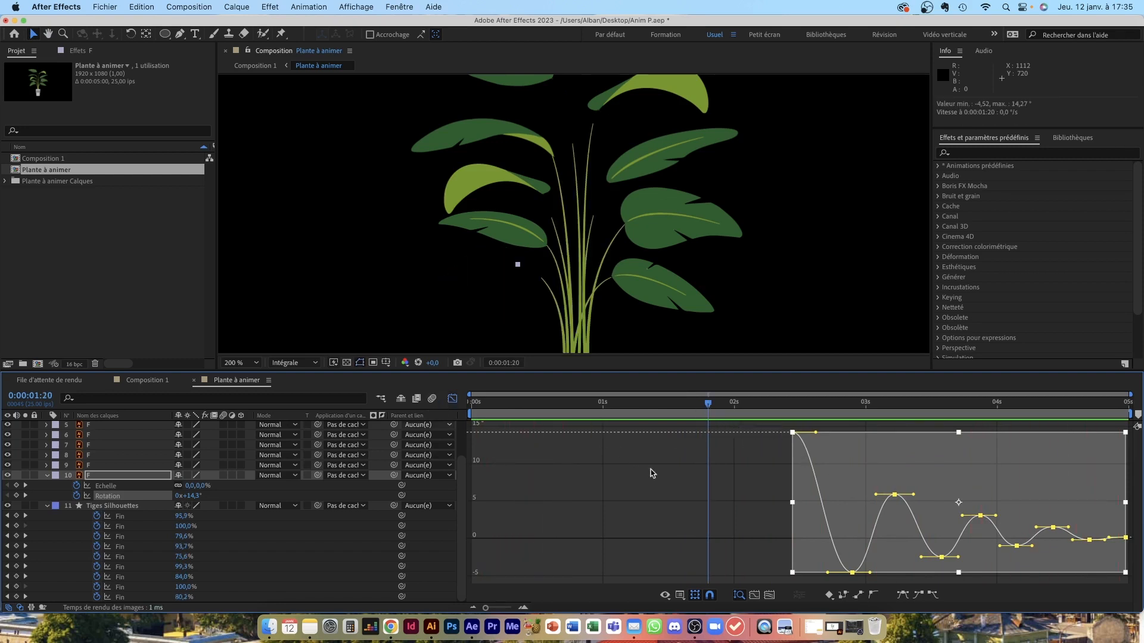
Leave the graph editor and copy all of leaf layer 10's Echelle and Rotation keyframes
click(452, 399)
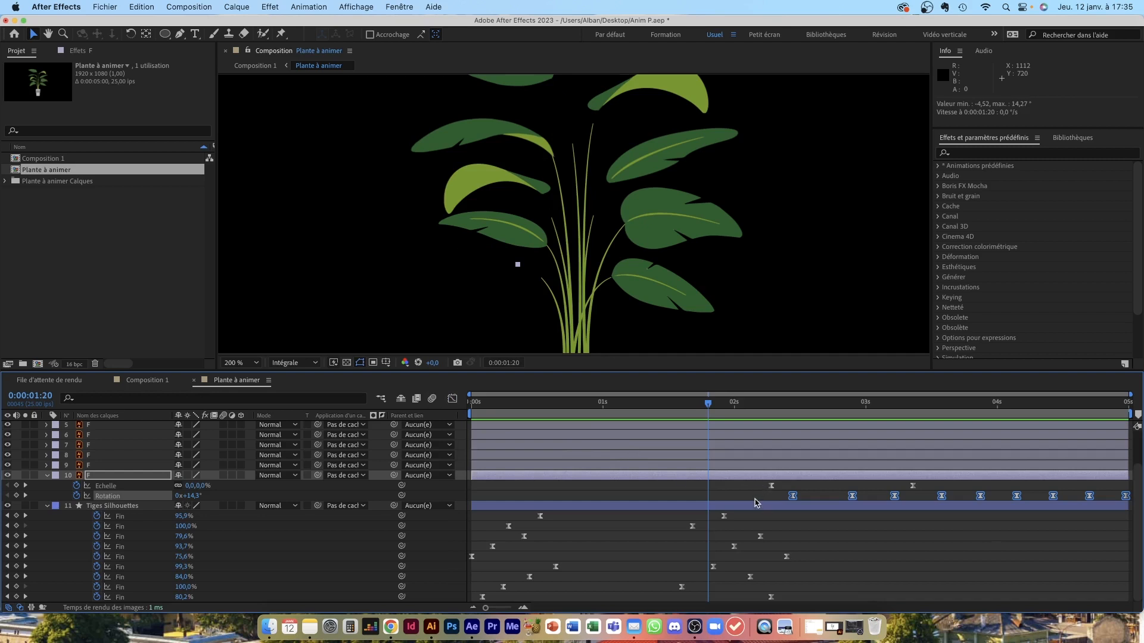
drag(764, 487, 1129, 503)
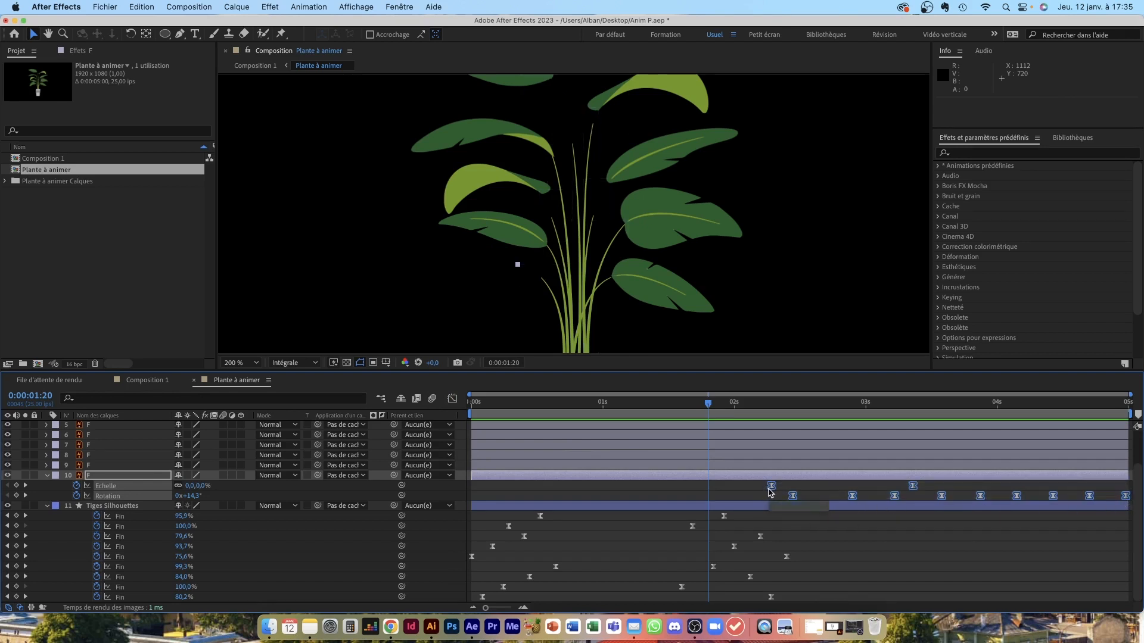
key(super+c)
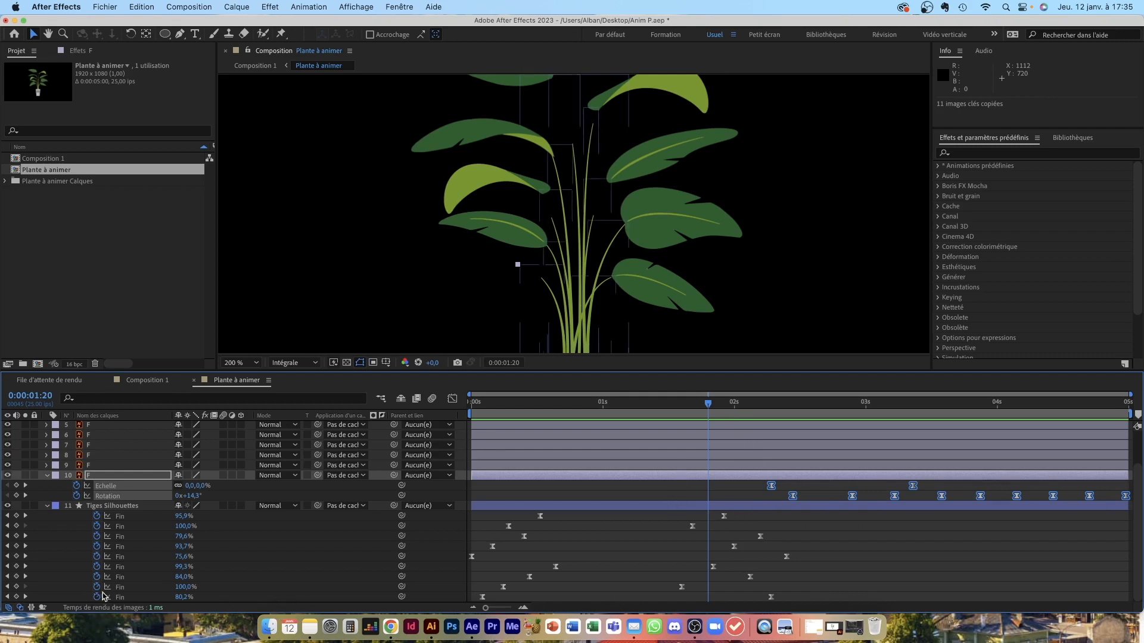
Paste the copied keyframes onto leaf layer 9 at 0:00:01:15, where its stem's Fin animation ends, and preview the result
click(143, 588)
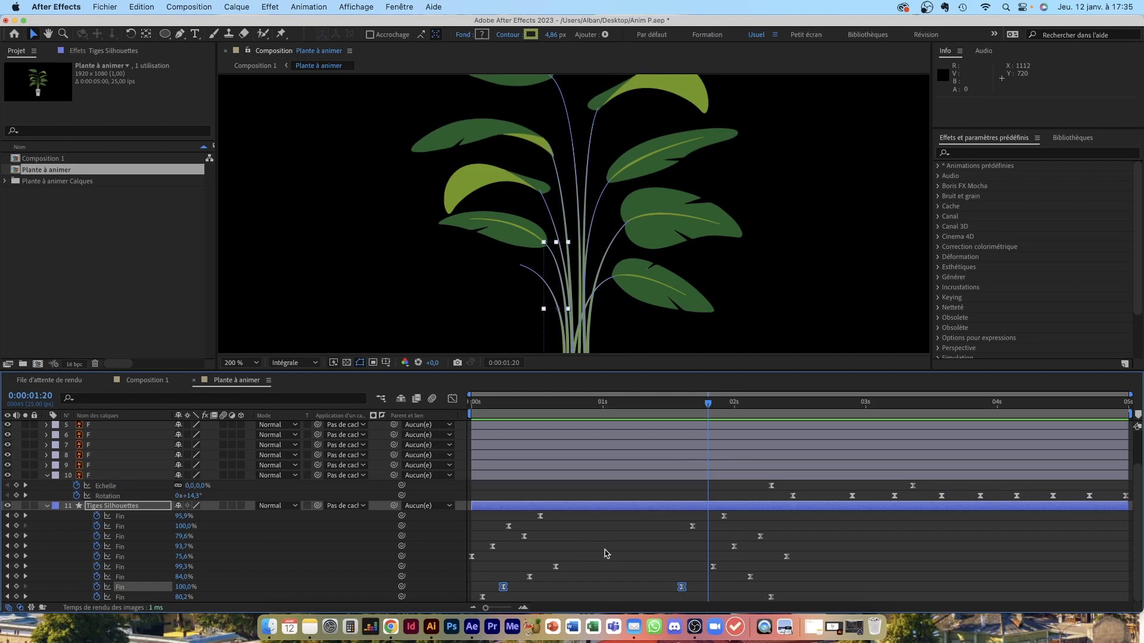
click(682, 591)
click(685, 407)
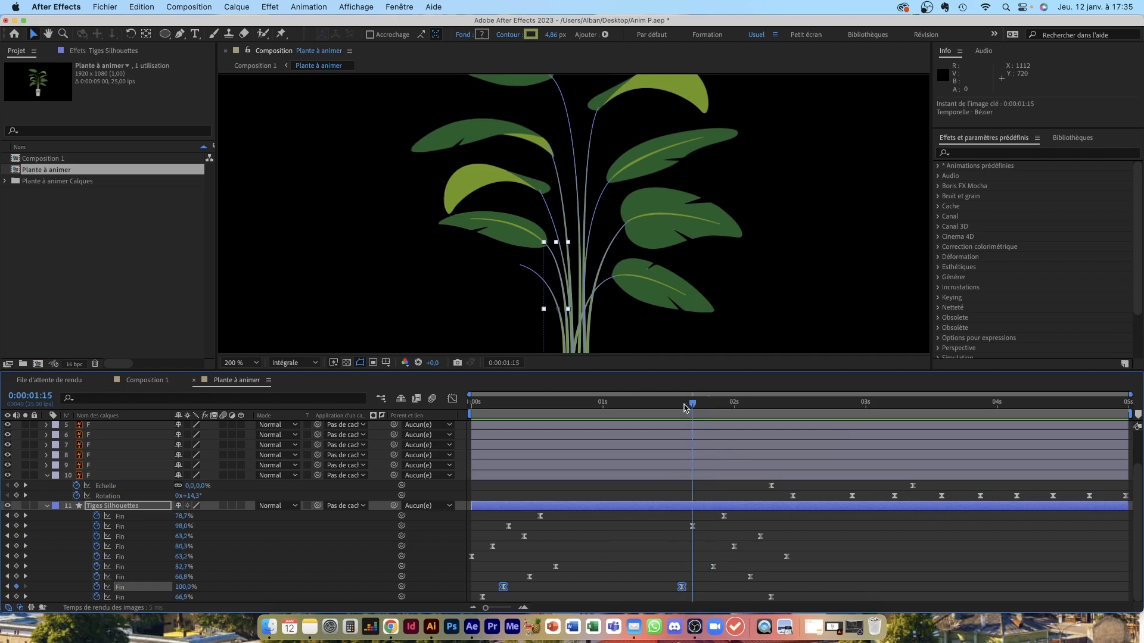
click(673, 466)
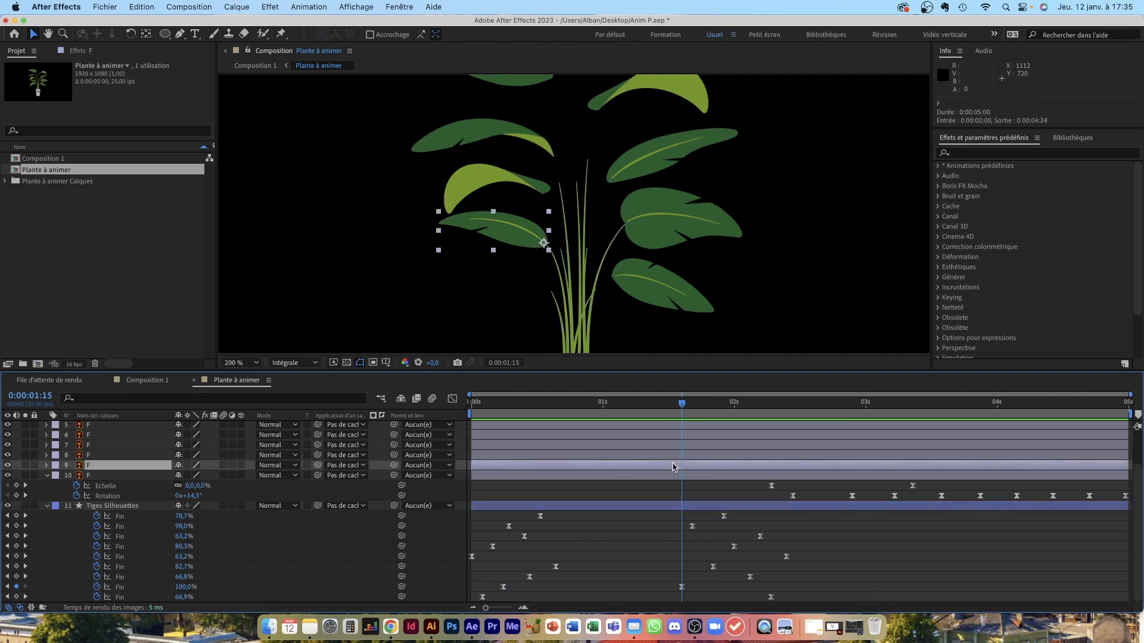
key(super+v)
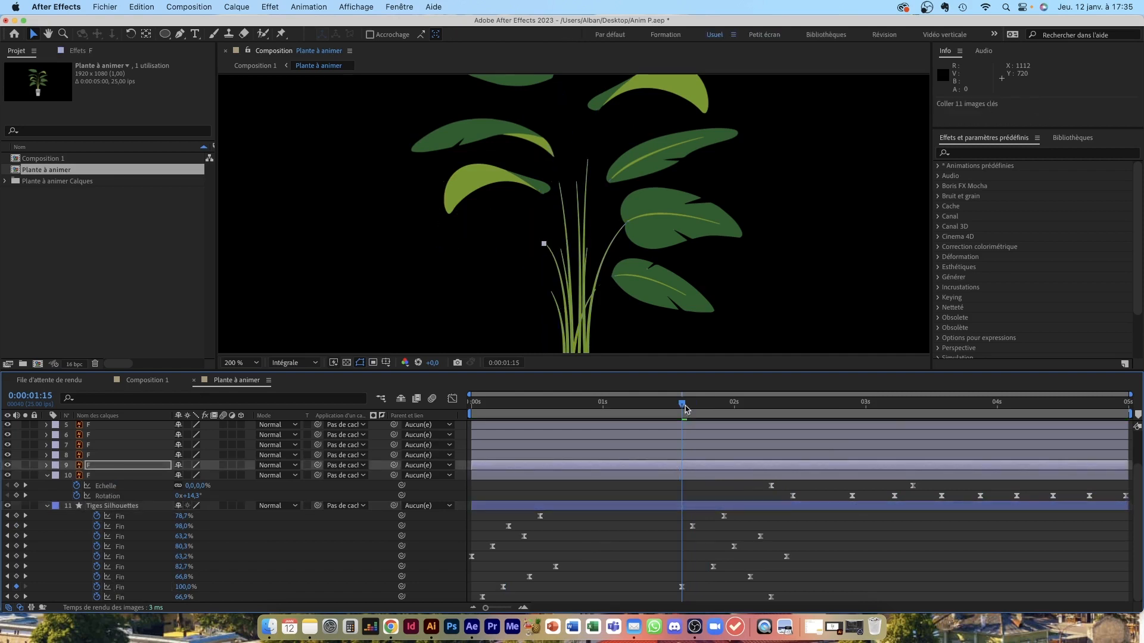
drag(685, 407, 651, 411)
key(space)
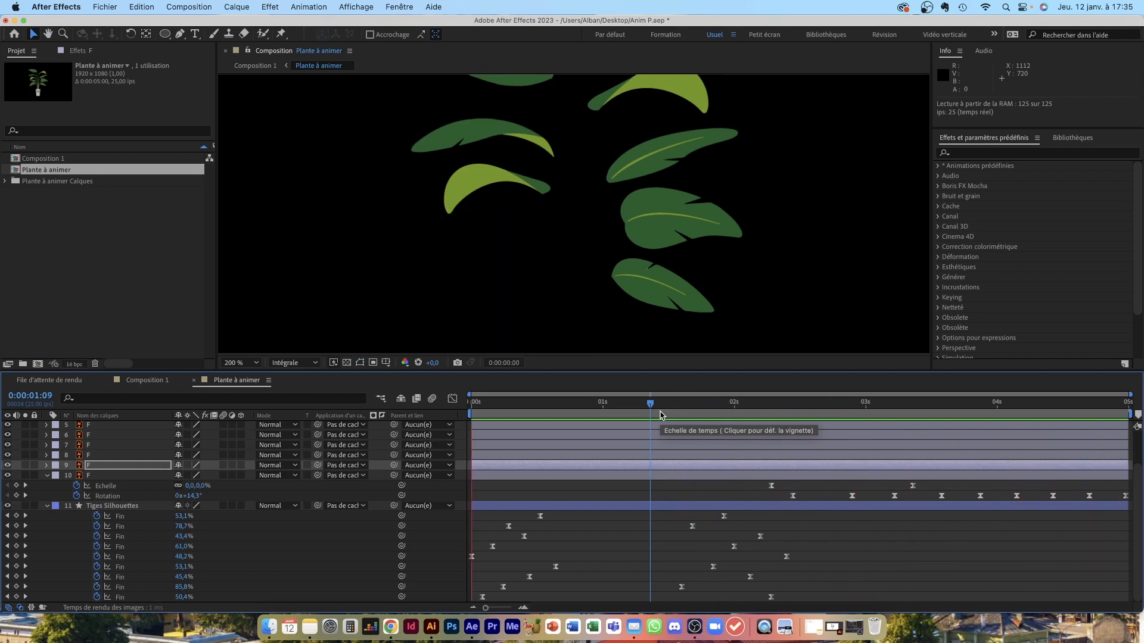
Paste the copied leaf keyframes onto leaf layer 8 at 0:00:02:03, where its stem's Fin animation ends, and check the pasted keys
drag(660, 405, 750, 405)
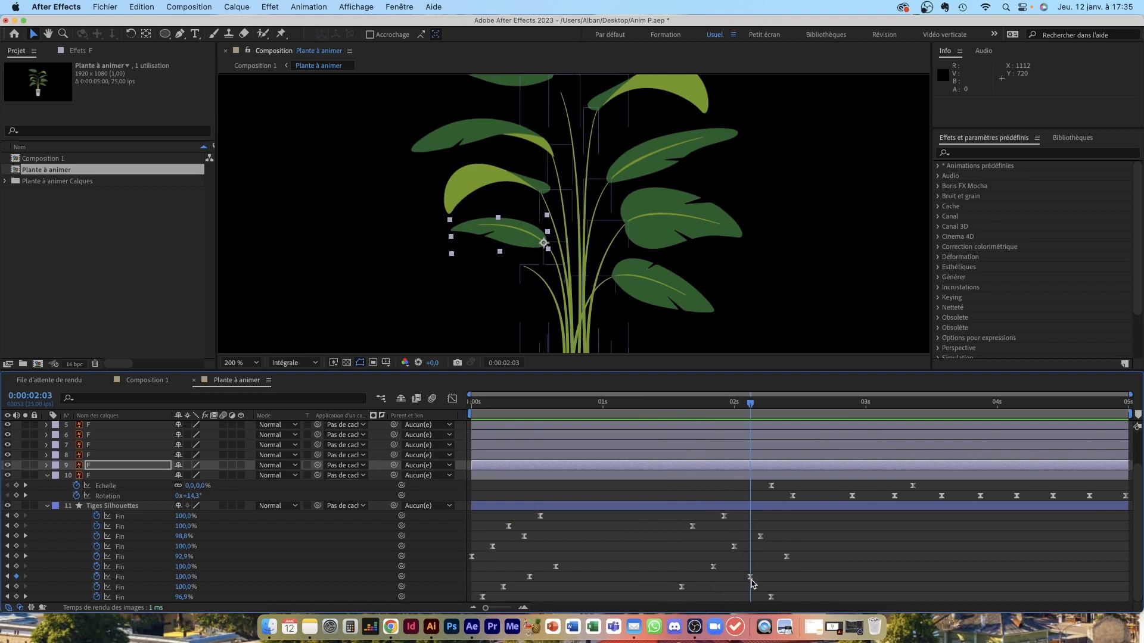
click(751, 577)
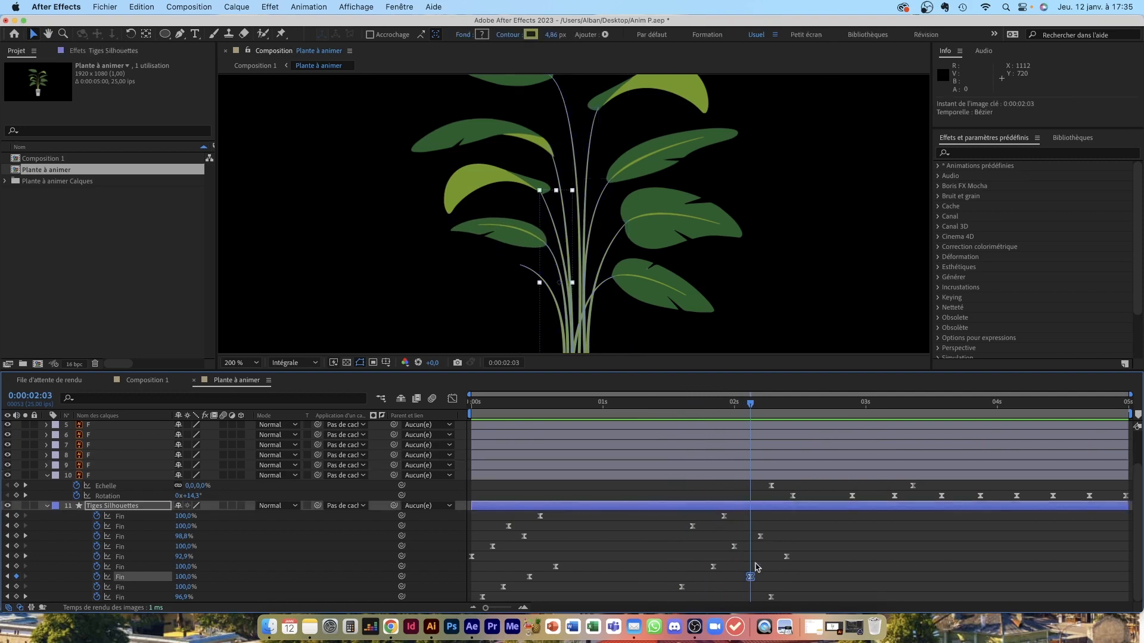
click(750, 457)
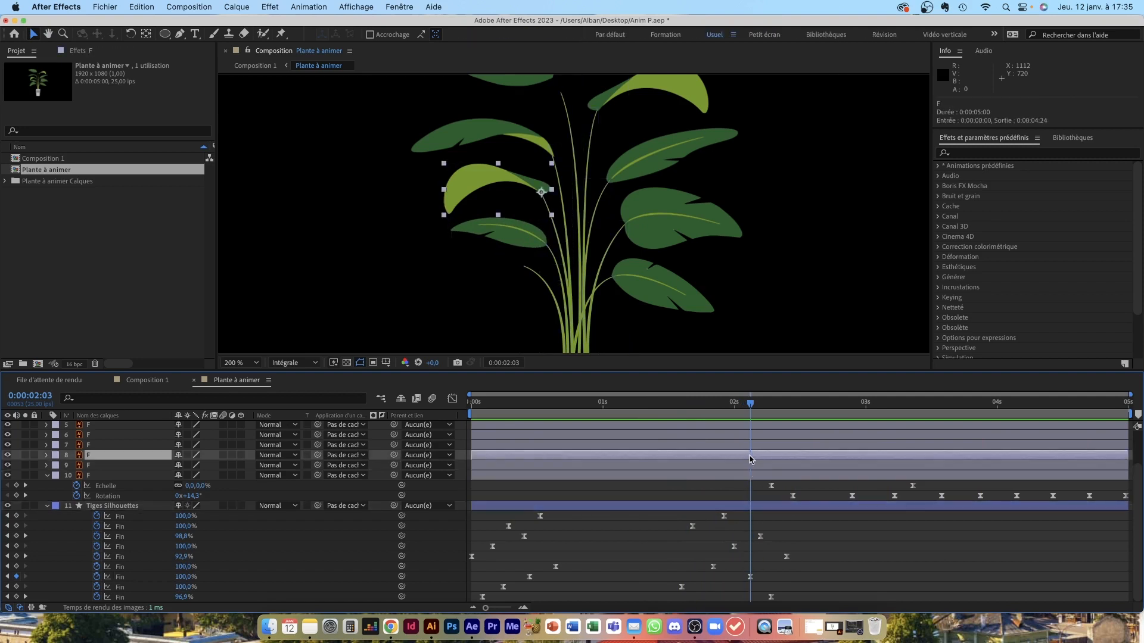
key(super+v)
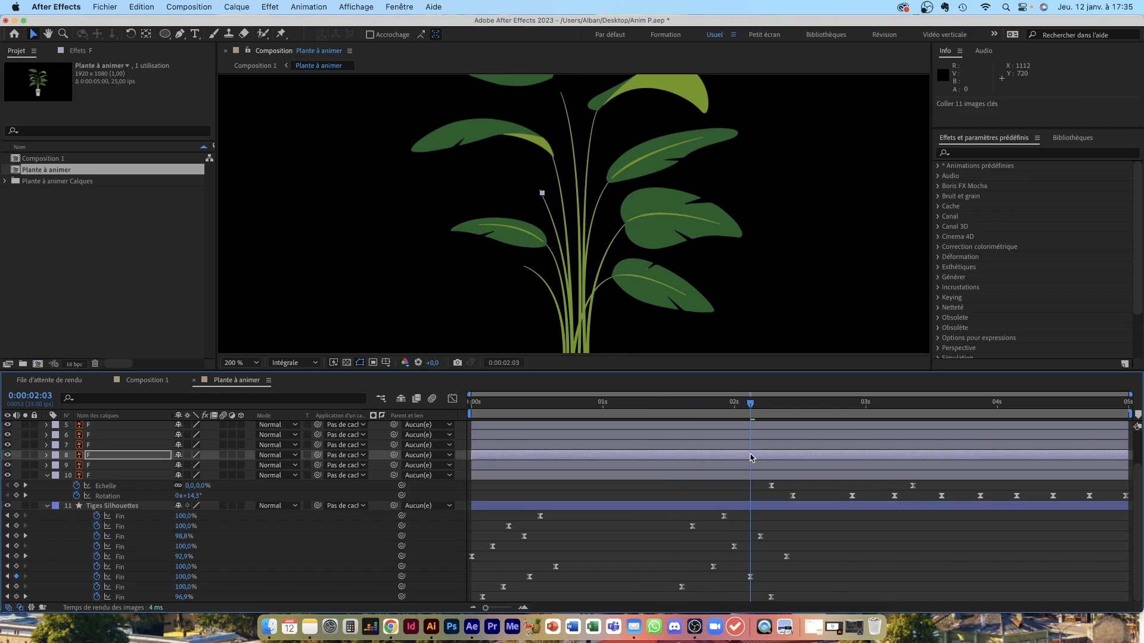
key(u)
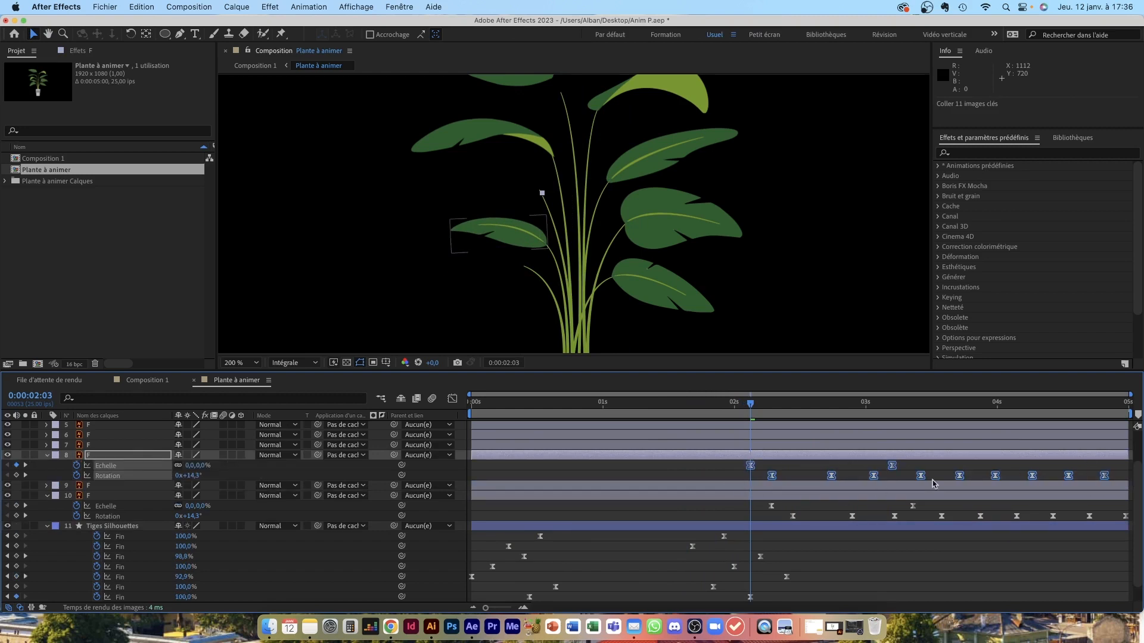
key(u)
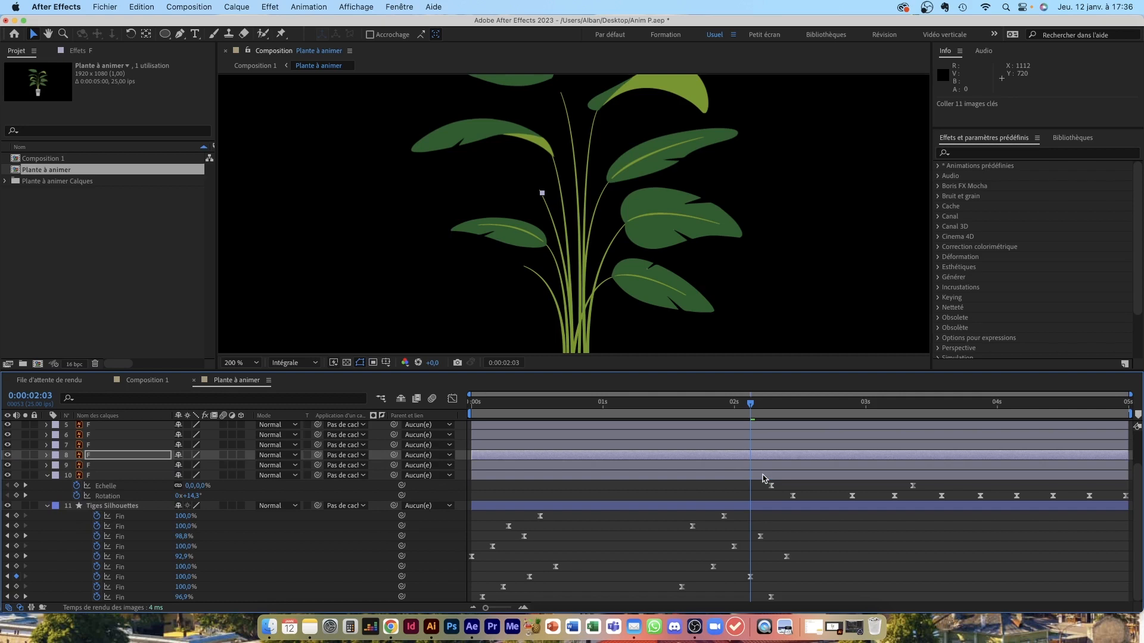
scroll(763, 475, up, 4)
scroll(762, 474, down, 4)
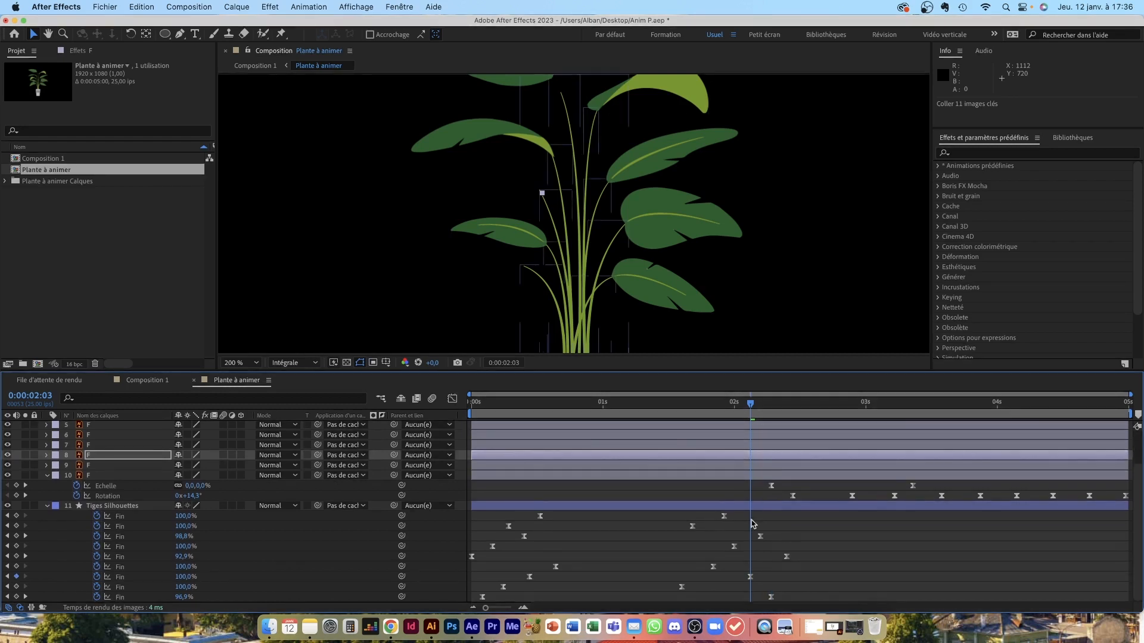
Paste the copied keyframes onto leaf layers 7 and 6, each at the time its own stem's Fin animation ends
click(713, 567)
drag(721, 404, 713, 404)
click(714, 446)
key(super+v)
click(787, 404)
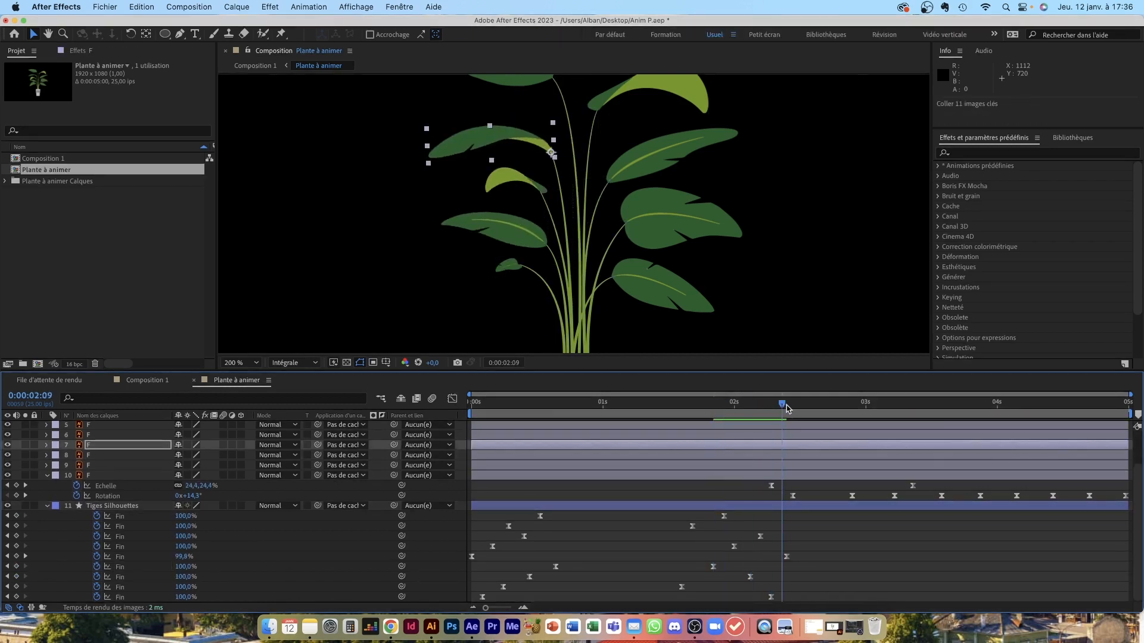
click(789, 436)
key(super+v)
Paste the copied keyframes onto the remaining leaf layers, 5 up to 2, timed to the growth of their stems
drag(785, 404, 888, 405)
click(739, 456)
key(super+v)
click(748, 446)
key(super+v)
click(717, 435)
click(685, 435)
click(689, 447)
key(super+v)
click(702, 437)
key(super+v)
Fit the composition in an enlarged viewer and preview the whole plant animation from the start
click(242, 363)
click(247, 228)
drag(526, 370, 527, 458)
drag(575, 491, 470, 491)
key(space)
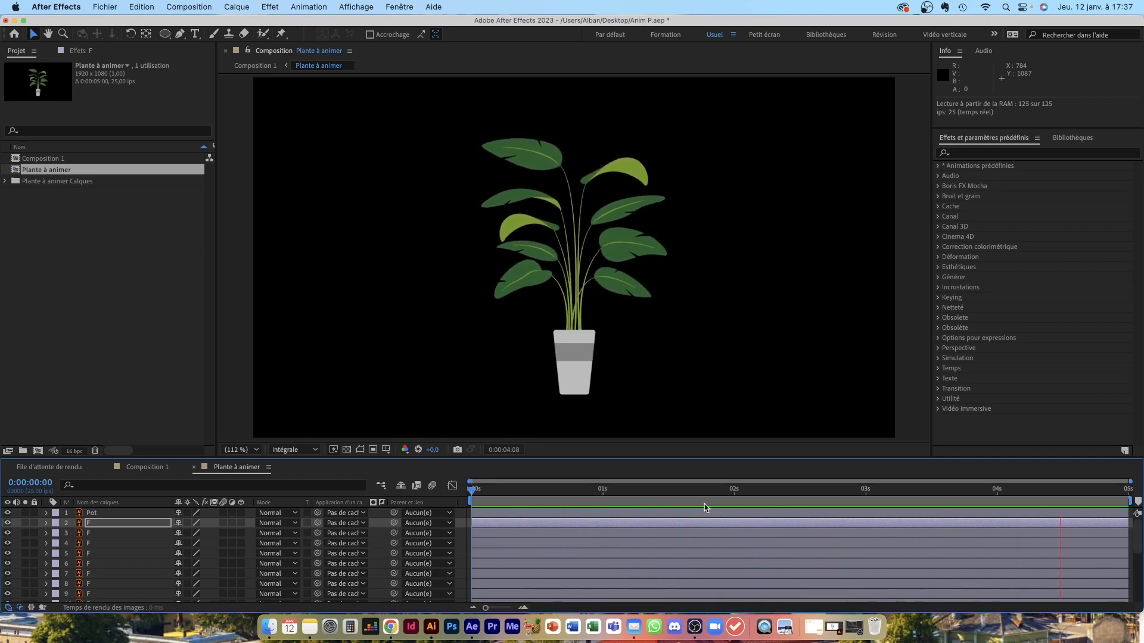
drag(701, 492, 837, 480)
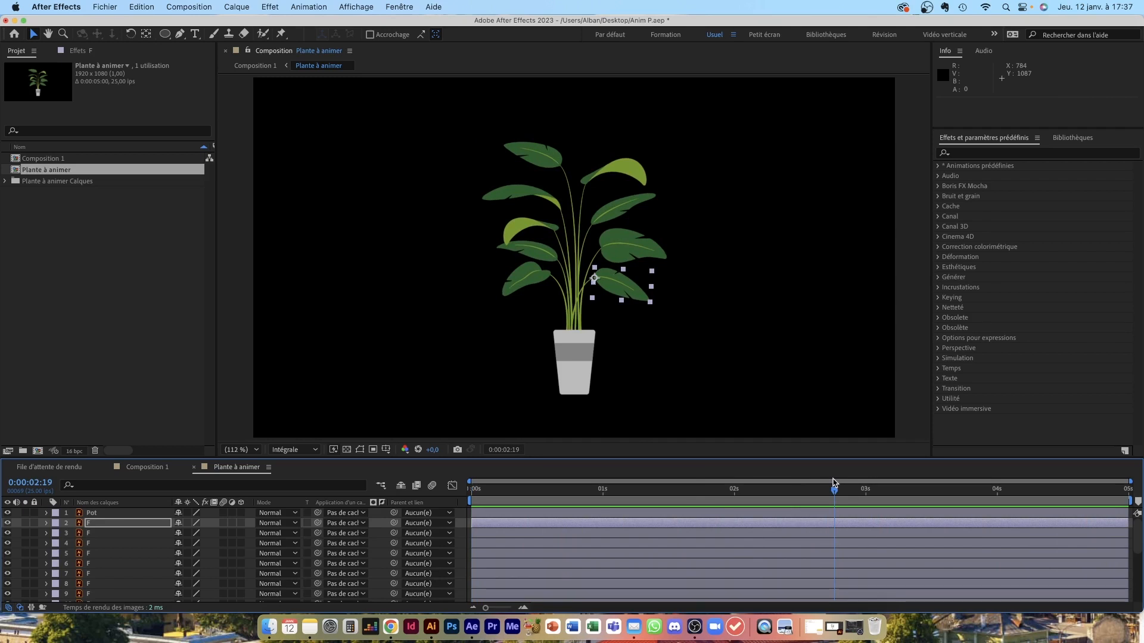
drag(833, 482, 802, 506)
key(space)
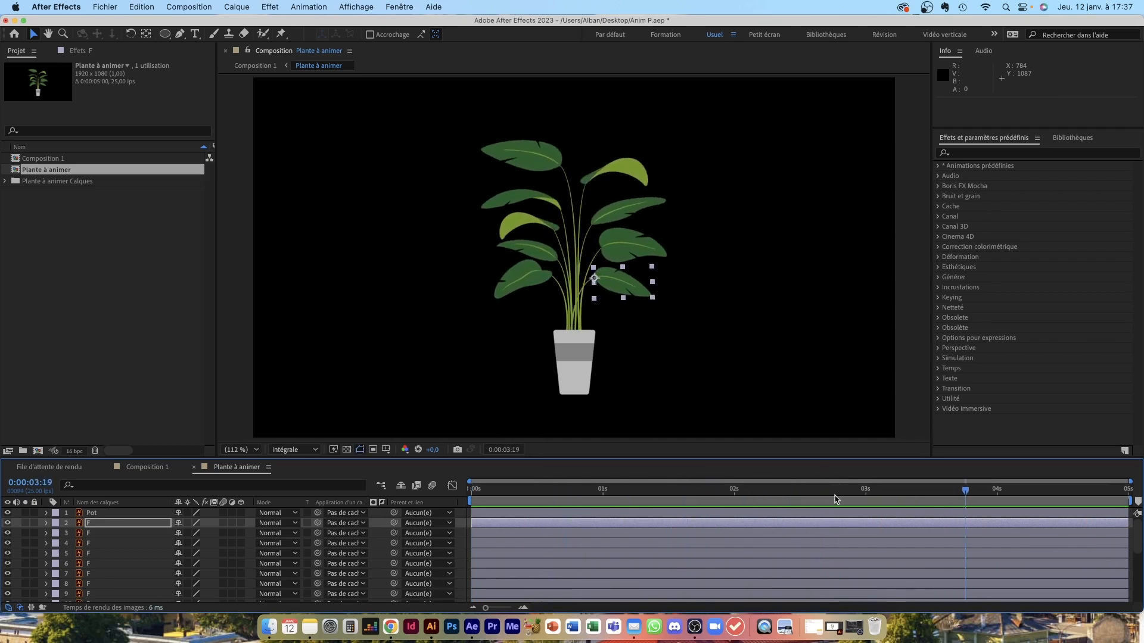
Collapse the expanded properties of the Tiges Silhouettes layer and leaf layer 10 in the timeline
click(977, 155)
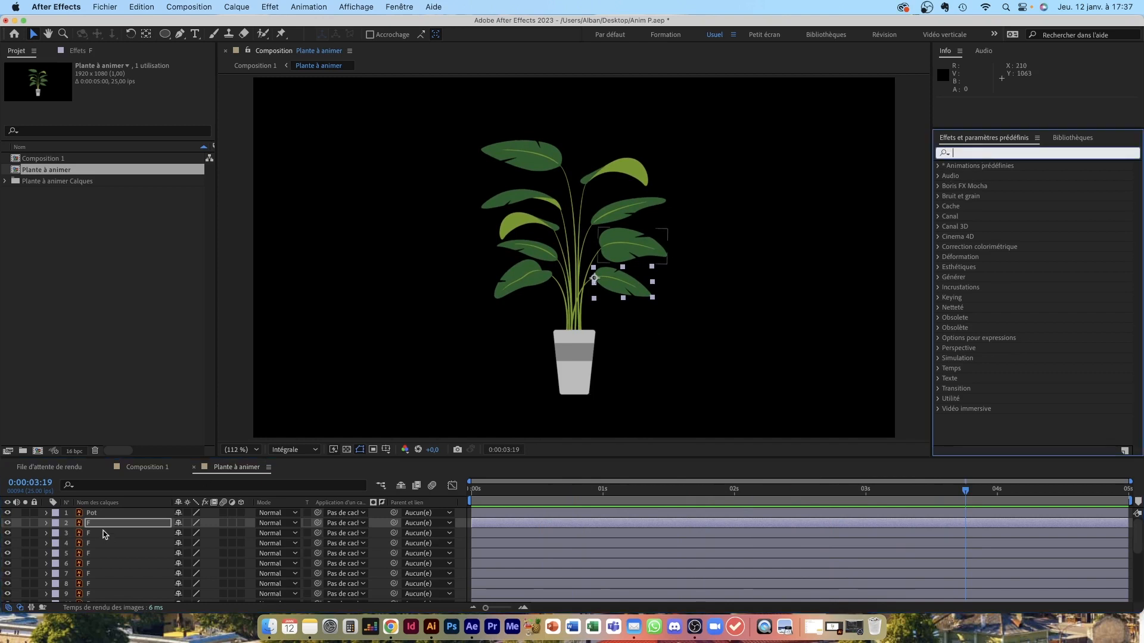
key(u)
scroll(102, 535, up, 3)
click(53, 557)
click(46, 557)
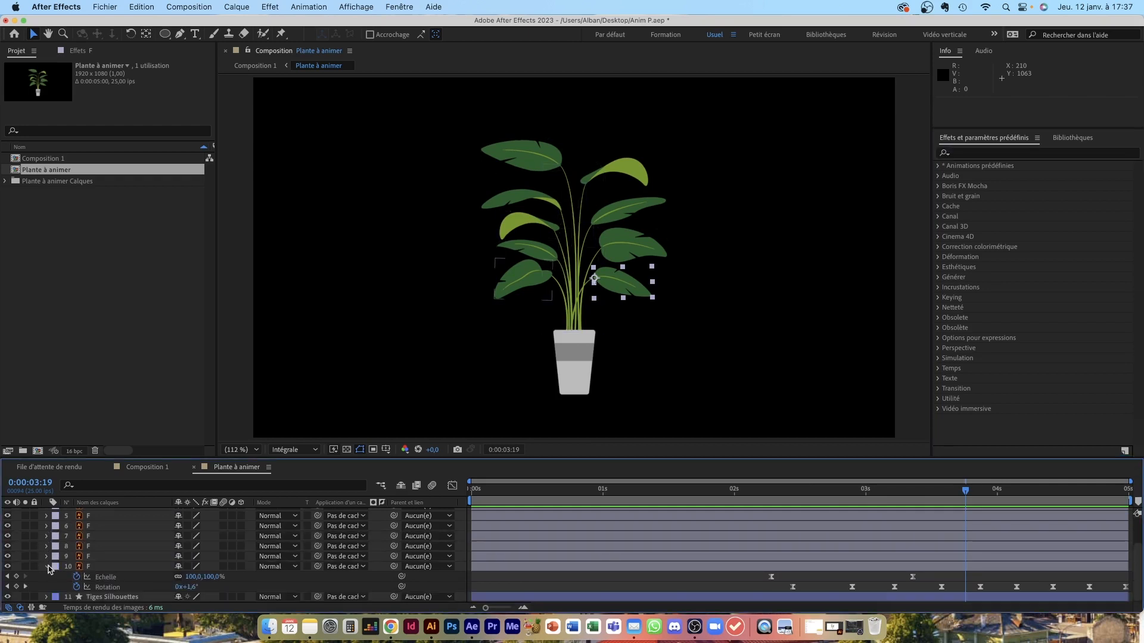
click(47, 567)
scroll(125, 518, up, 2)
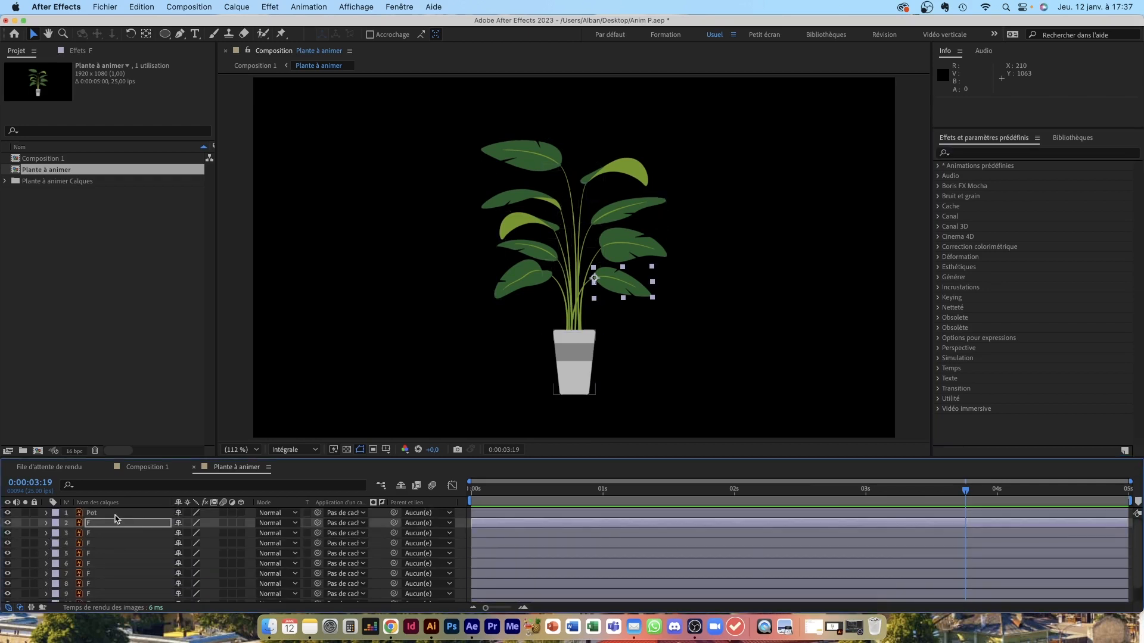
Precompose all layers from Pot through Tiges Silhouettes into a new composition named Plante, moving all attributes
click(116, 514)
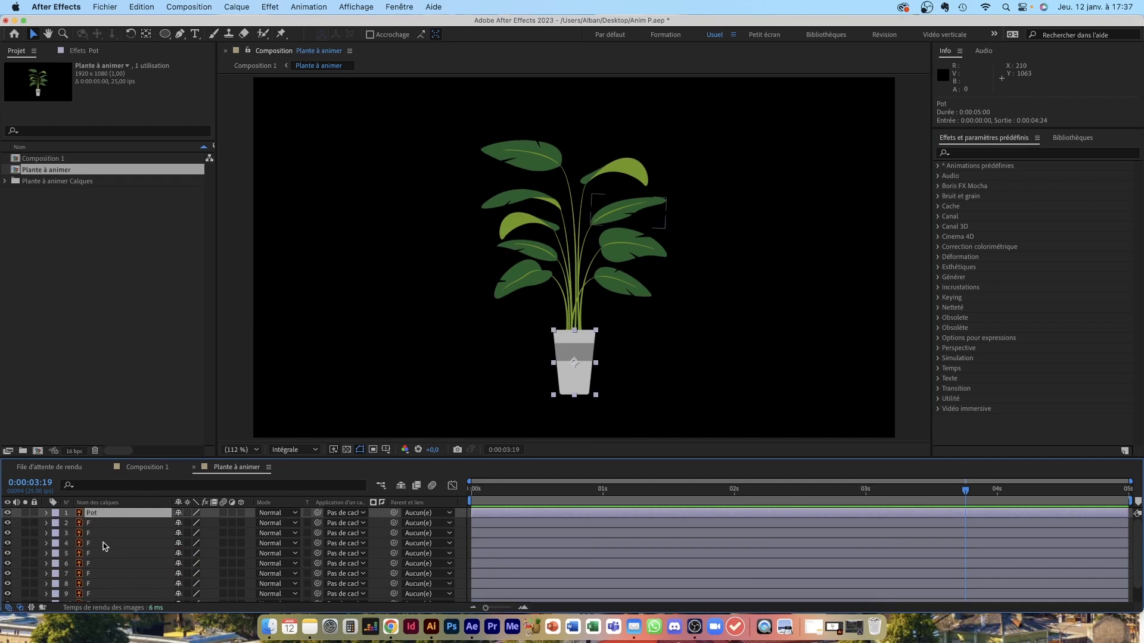
scroll(115, 549, down, 2)
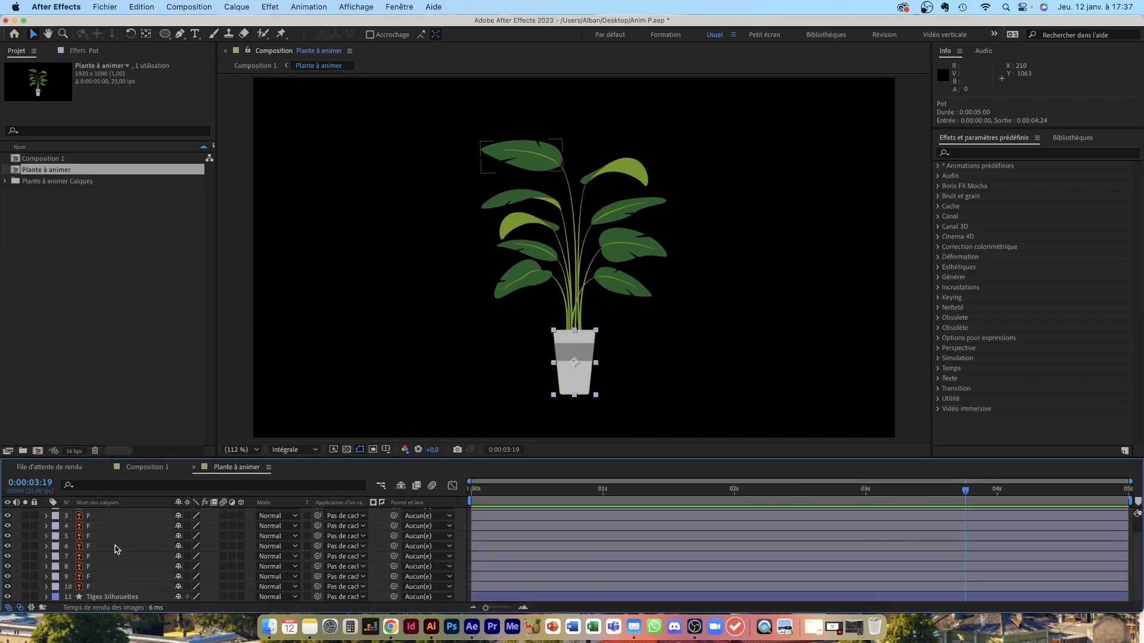
shift+click(113, 598)
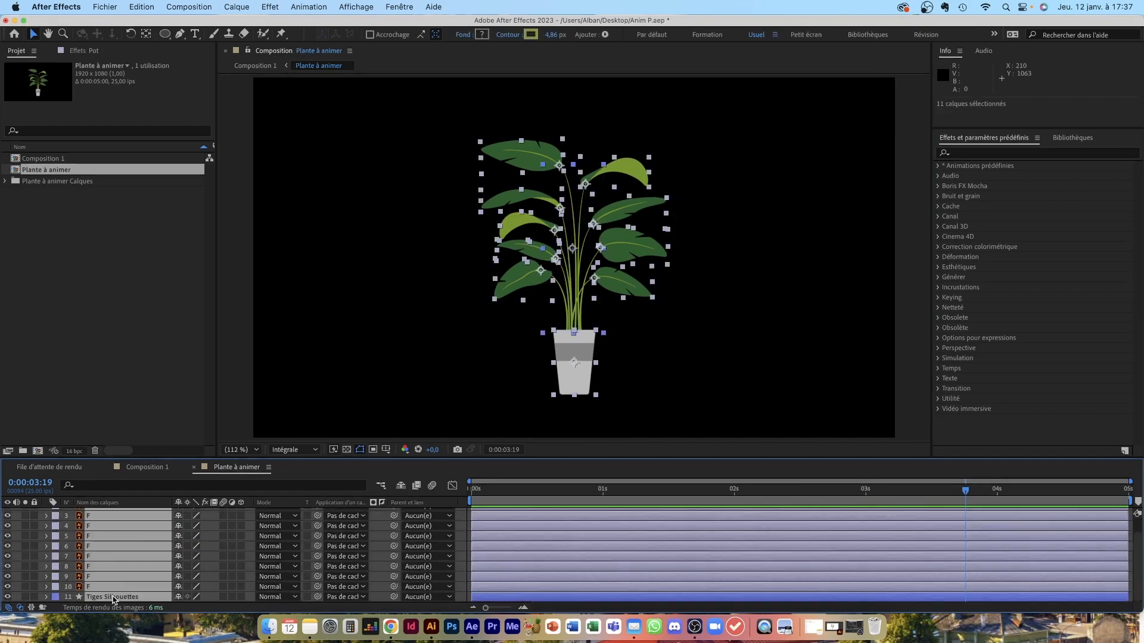
right_click(110, 552)
click(152, 534)
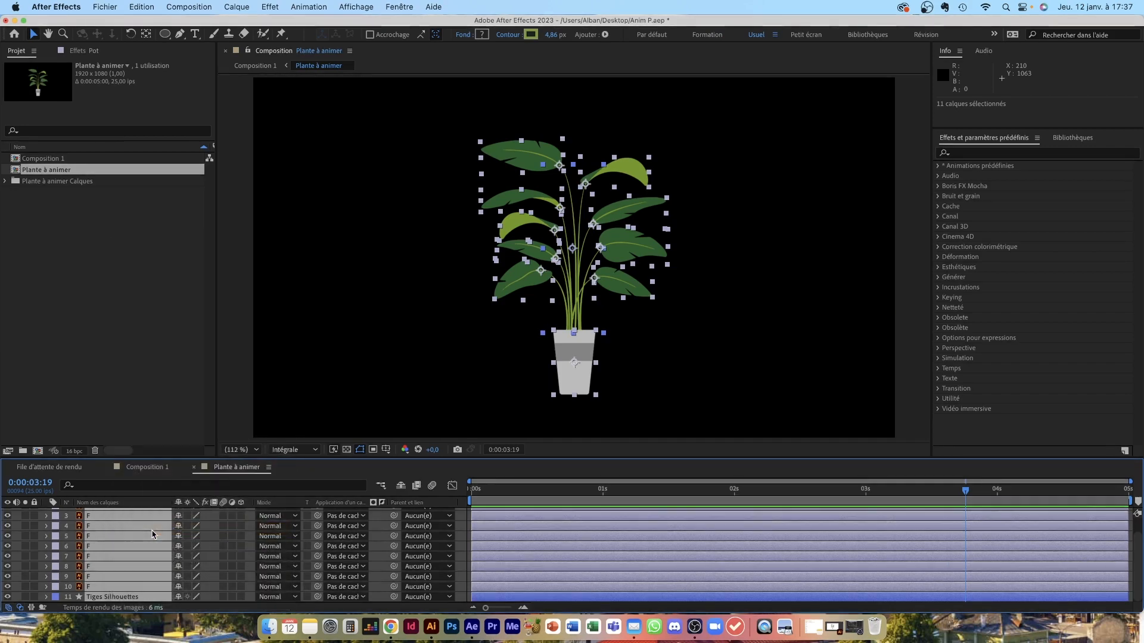
text(Plante)
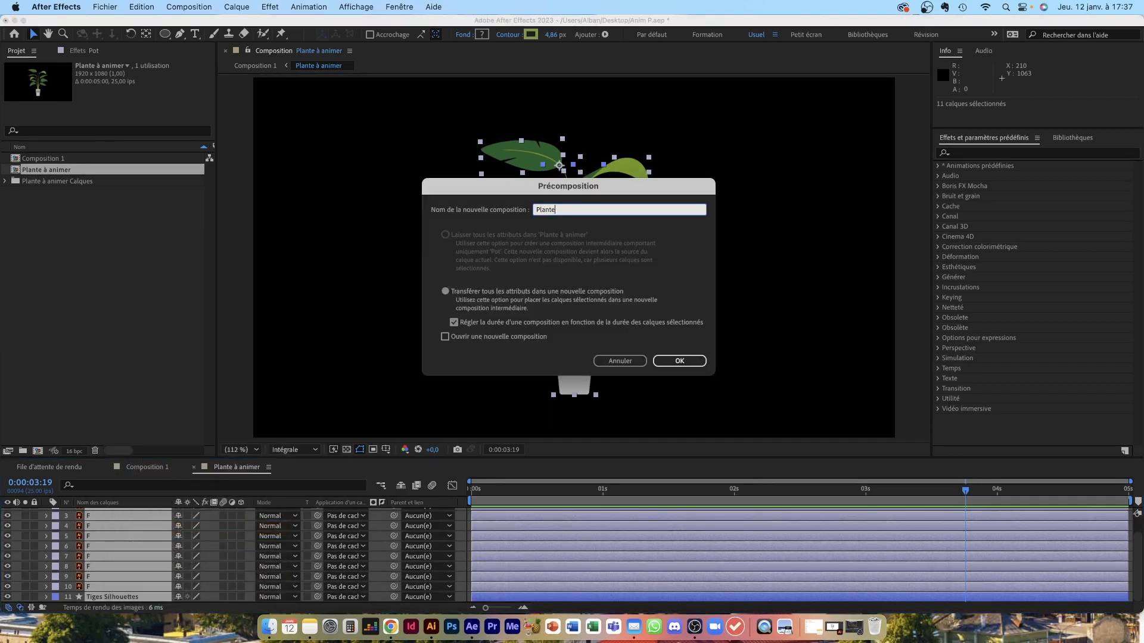
key(Return)
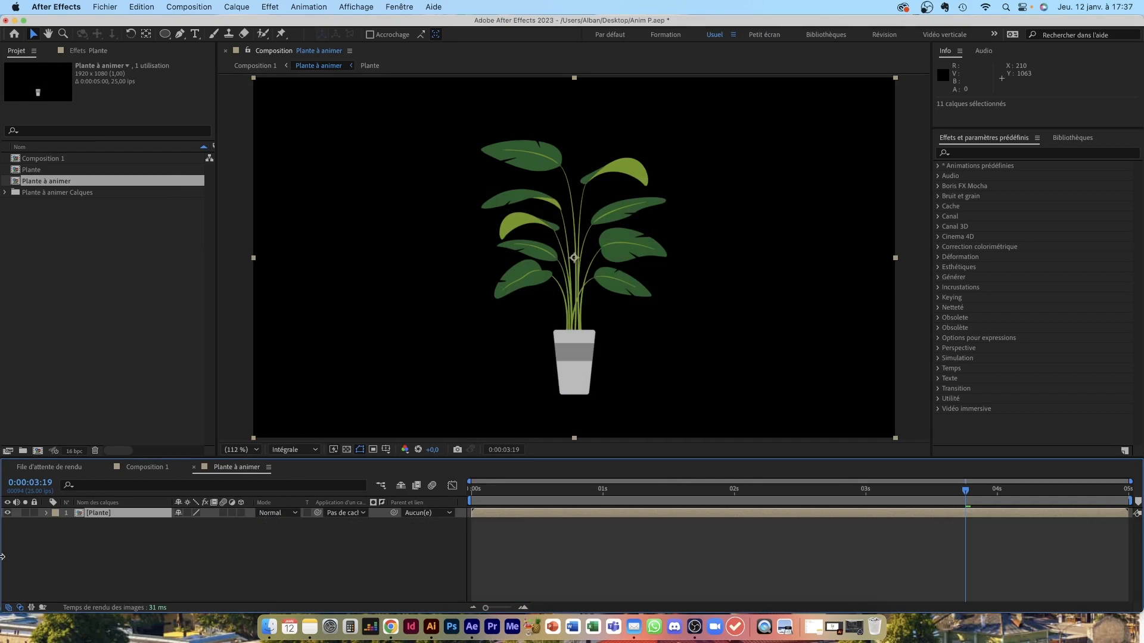
Search the effects for "ben" and apply CC Bend It to the Plante precomposition layer
click(111, 551)
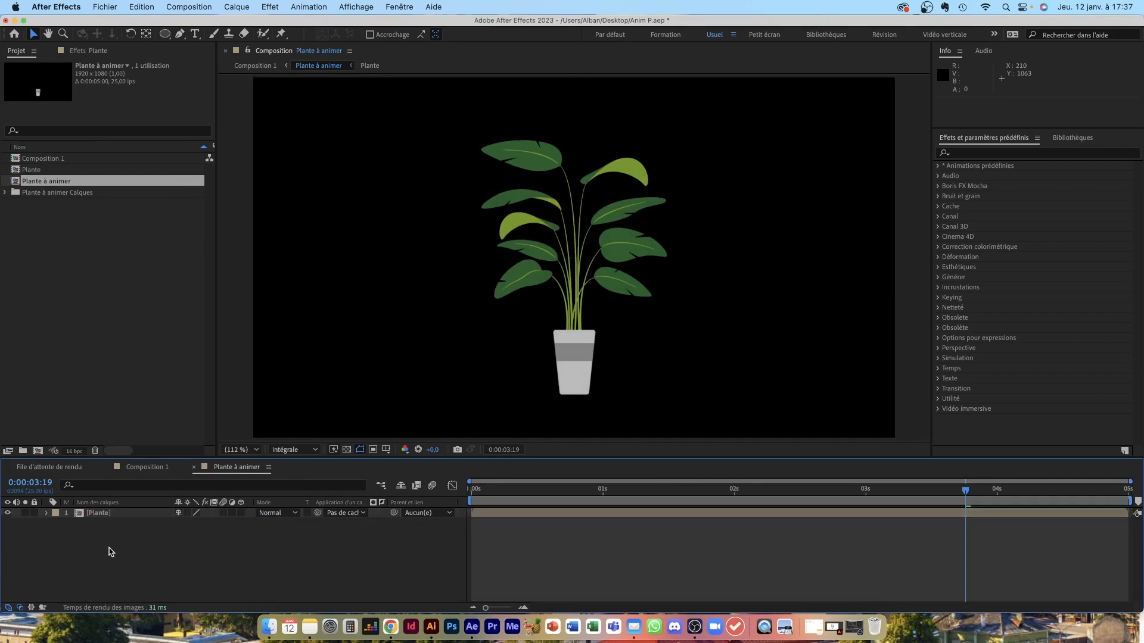
click(102, 514)
click(1006, 154)
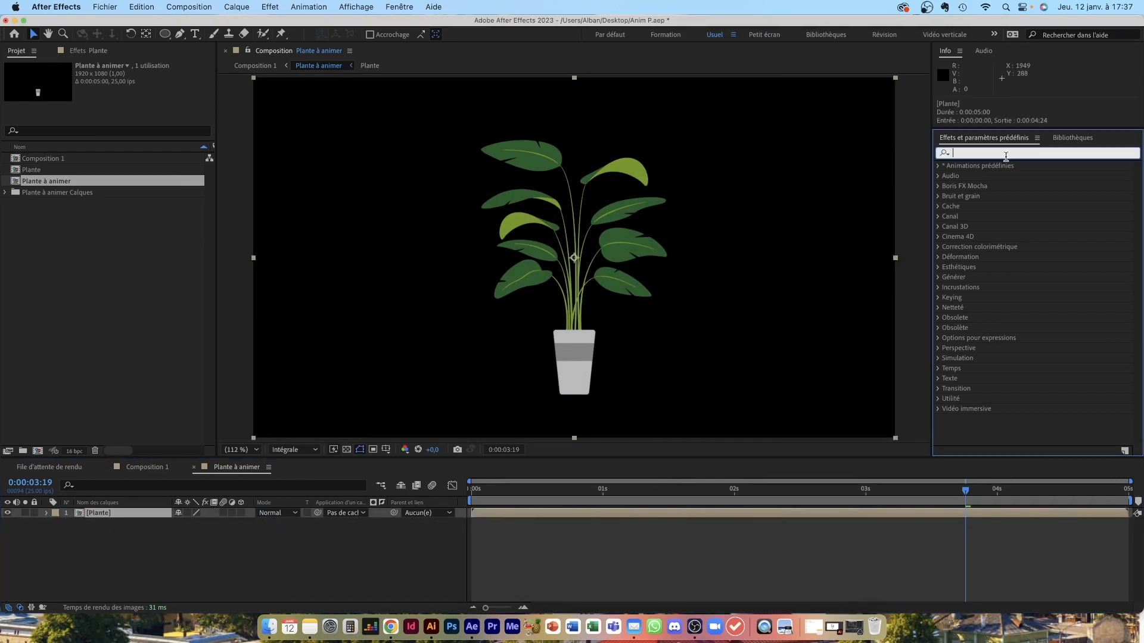
text(ben)
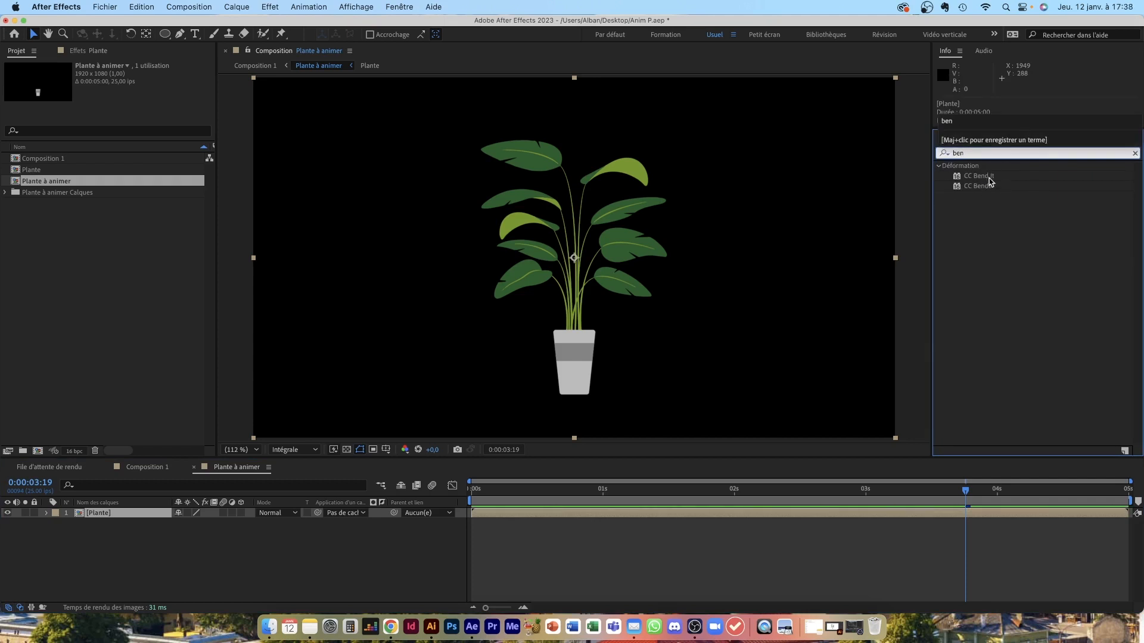
double_click(988, 178)
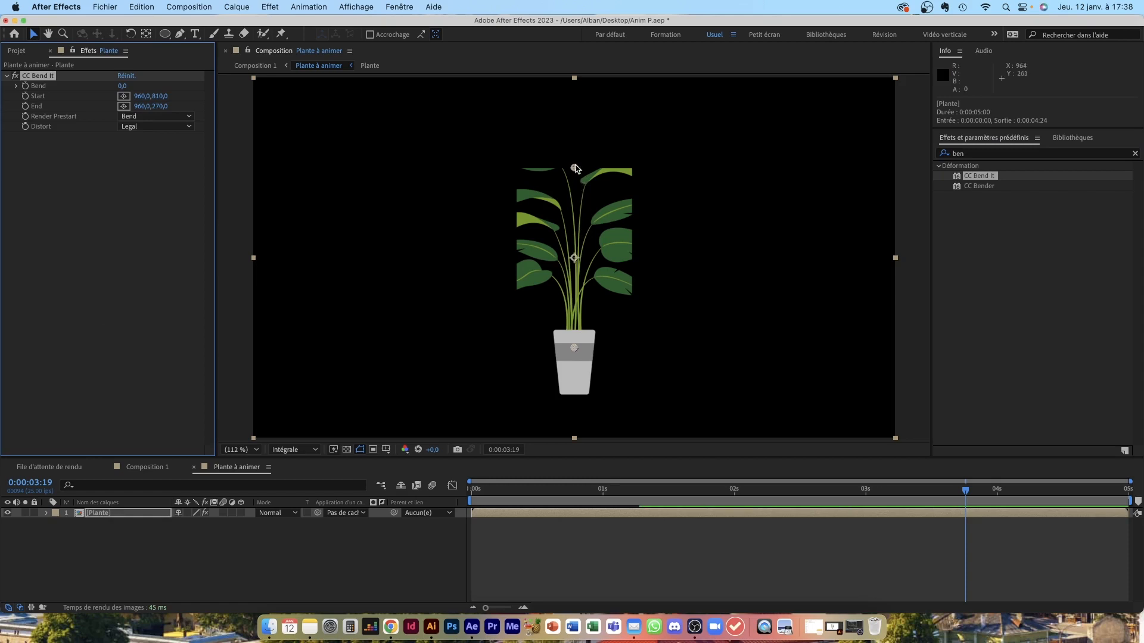
Place CC Bend It's Start point near the pot's rim at 960, 776.1 and its End point above the frame at 960, -218.3
drag(575, 351, 575, 341)
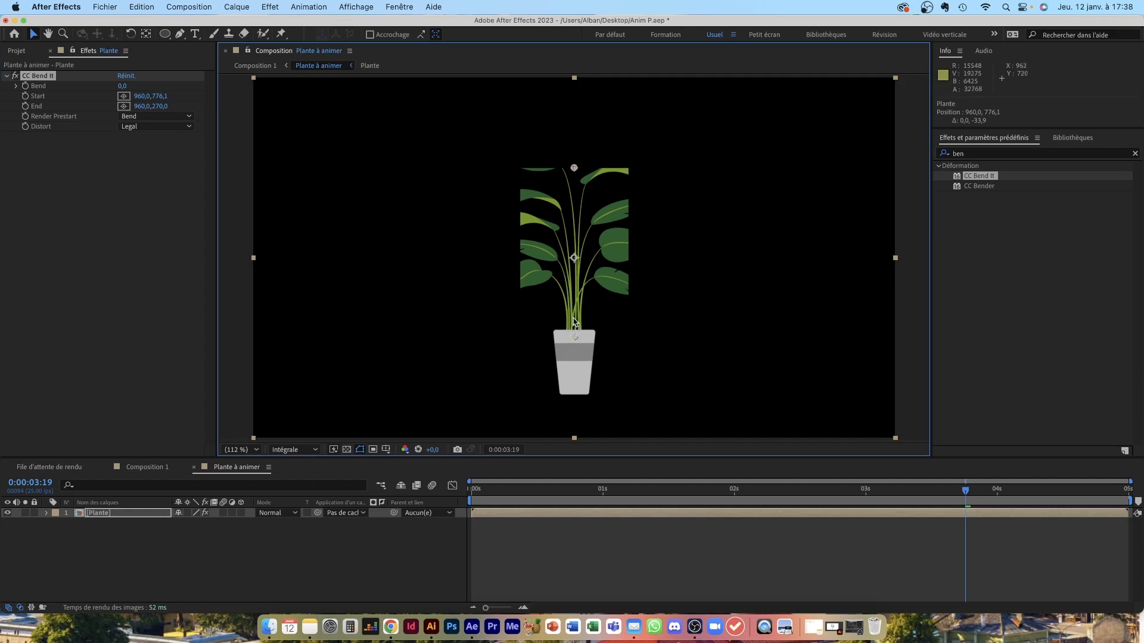
drag(574, 169, 578, 146)
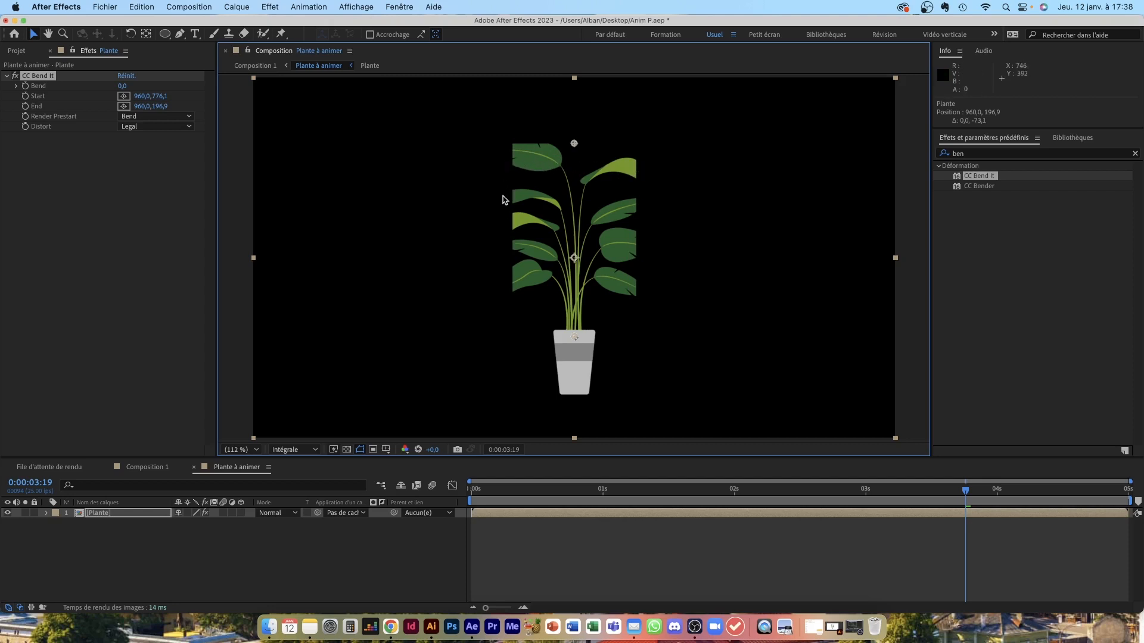
drag(574, 145, 575, 6)
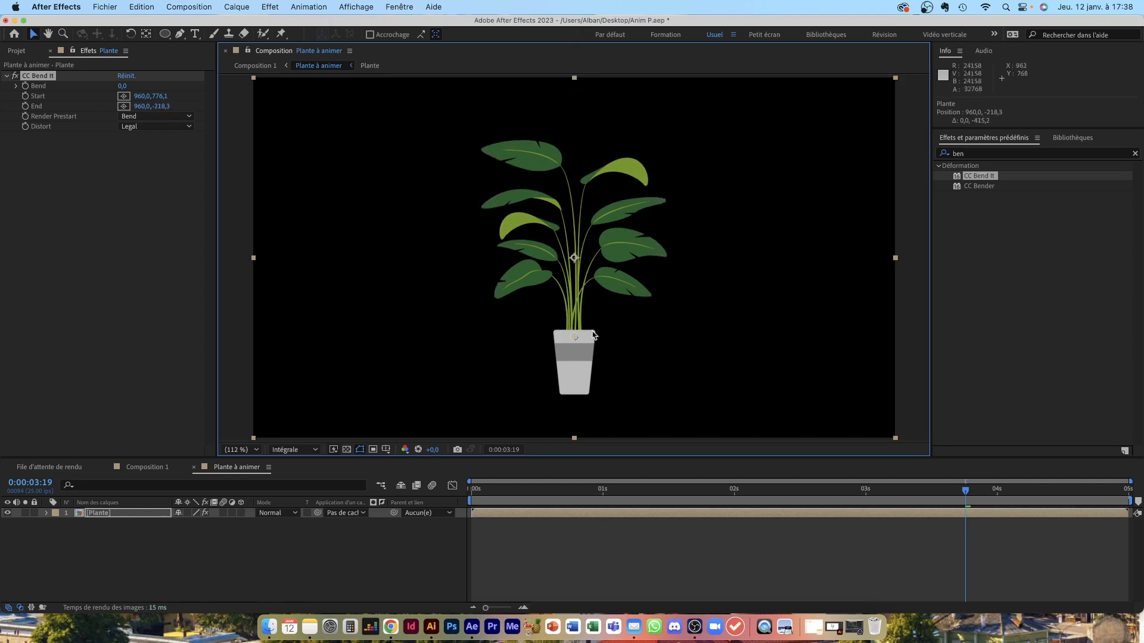
Move the Pot layer out of the Plante precomposition and into Composition 1, above the Plante à animer layer
drag(965, 490, 472, 527)
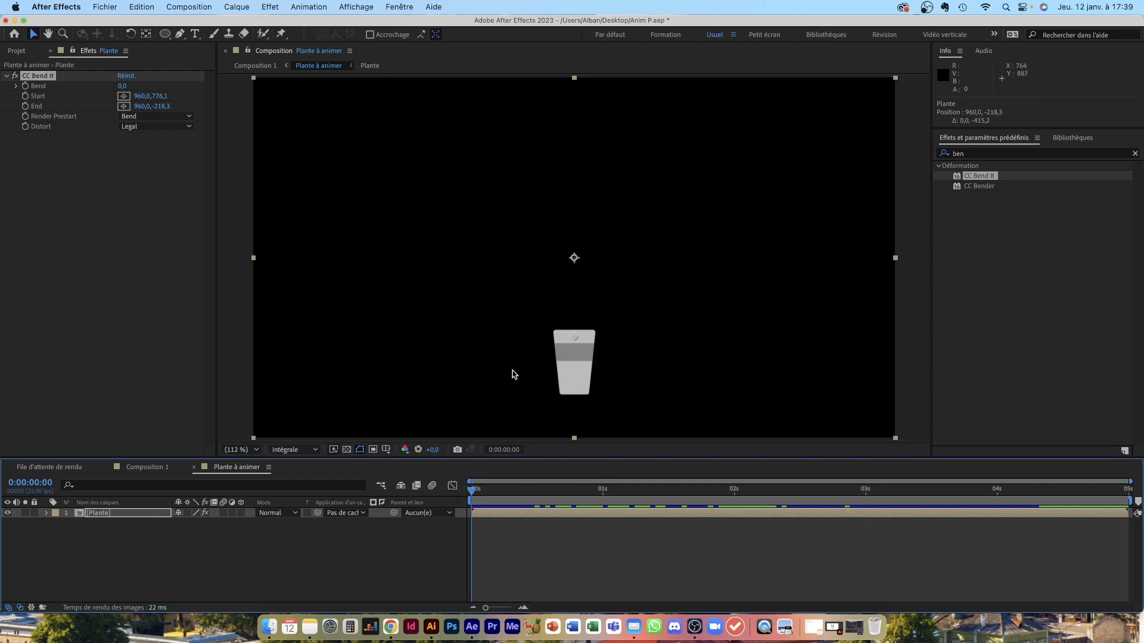
double_click(142, 518)
click(121, 516)
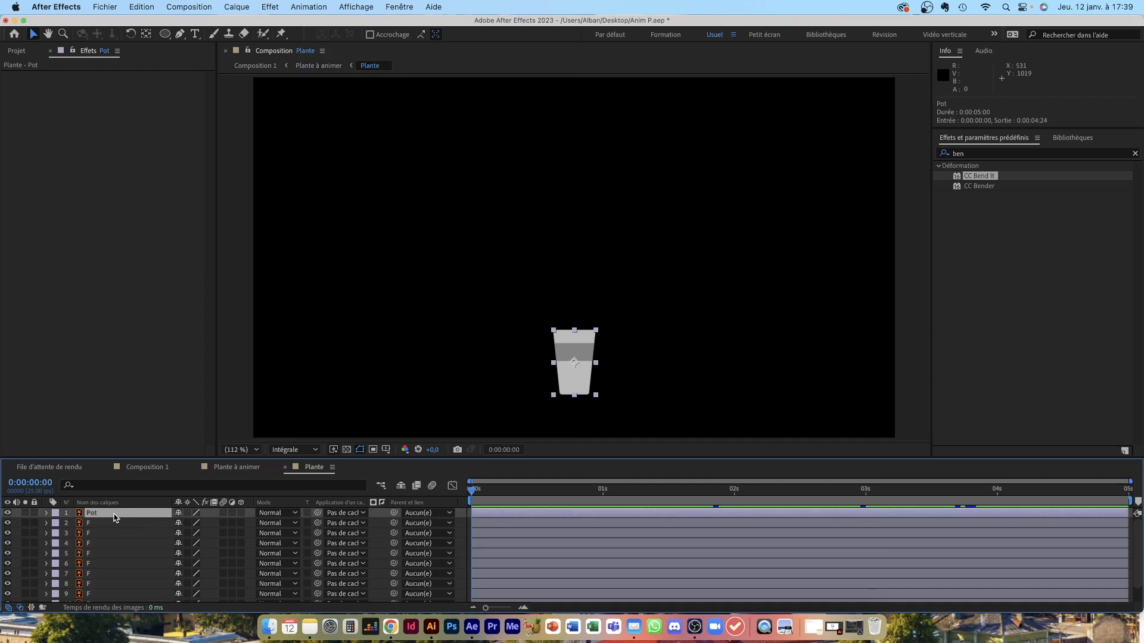
key(super+c)
key(Delete)
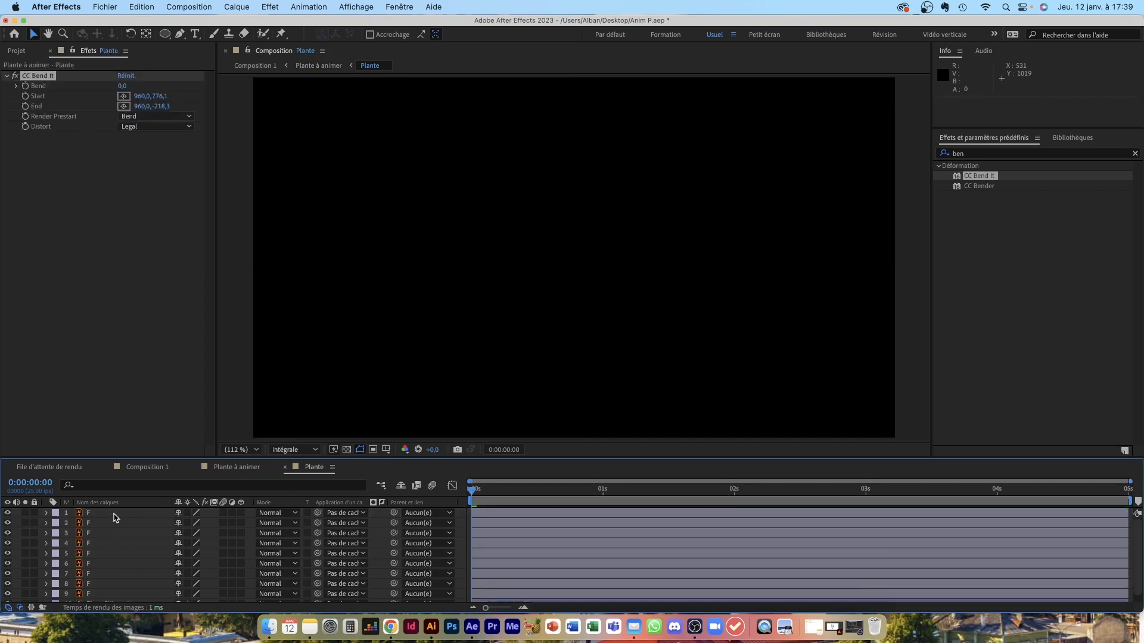
click(139, 469)
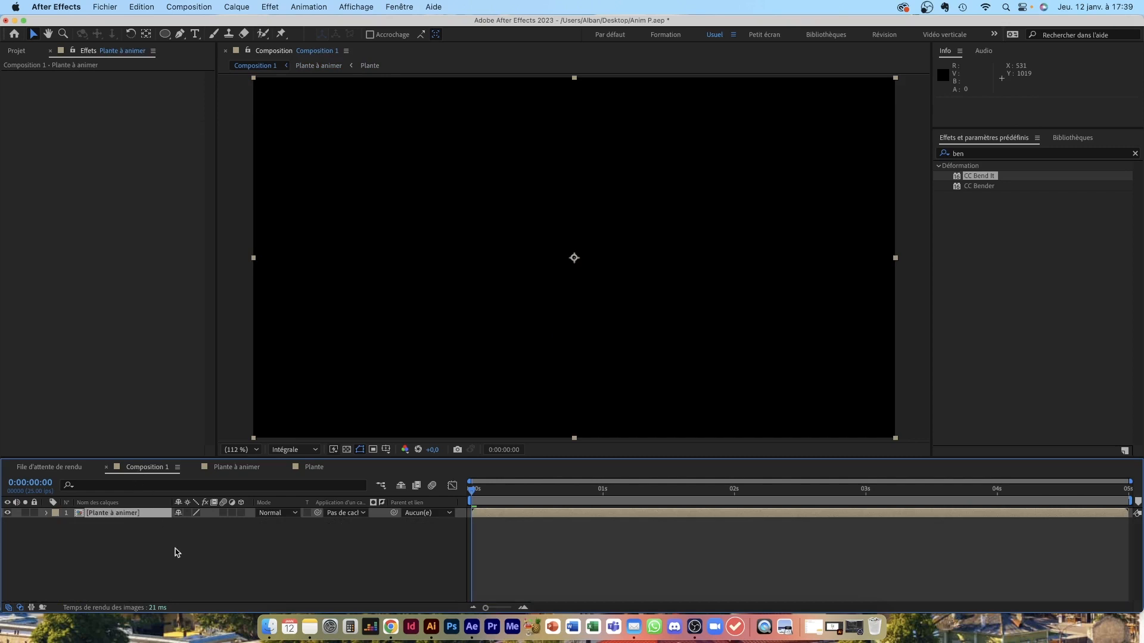
key(super+v)
click(128, 553)
Toggle the Pot layer's visibility and scrub through Composition 1 to check the stems growing behind the pot
drag(474, 492, 671, 496)
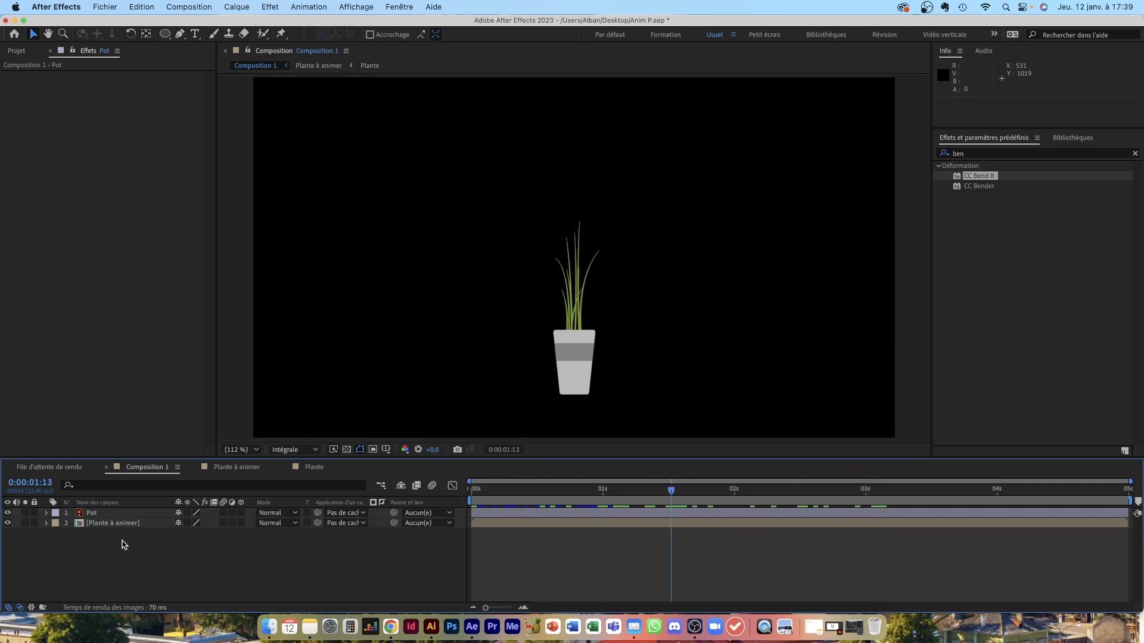
click(8, 513)
click(8, 513)
mouse_move(671, 491)
mouse_down()
mouse_move(710, 493)
mouse_move(557, 496)
mouse_move(806, 494)
mouse_move(449, 507)
mouse_move(486, 495)
mouse_move(733, 495)
mouse_move(650, 495)
mouse_up()
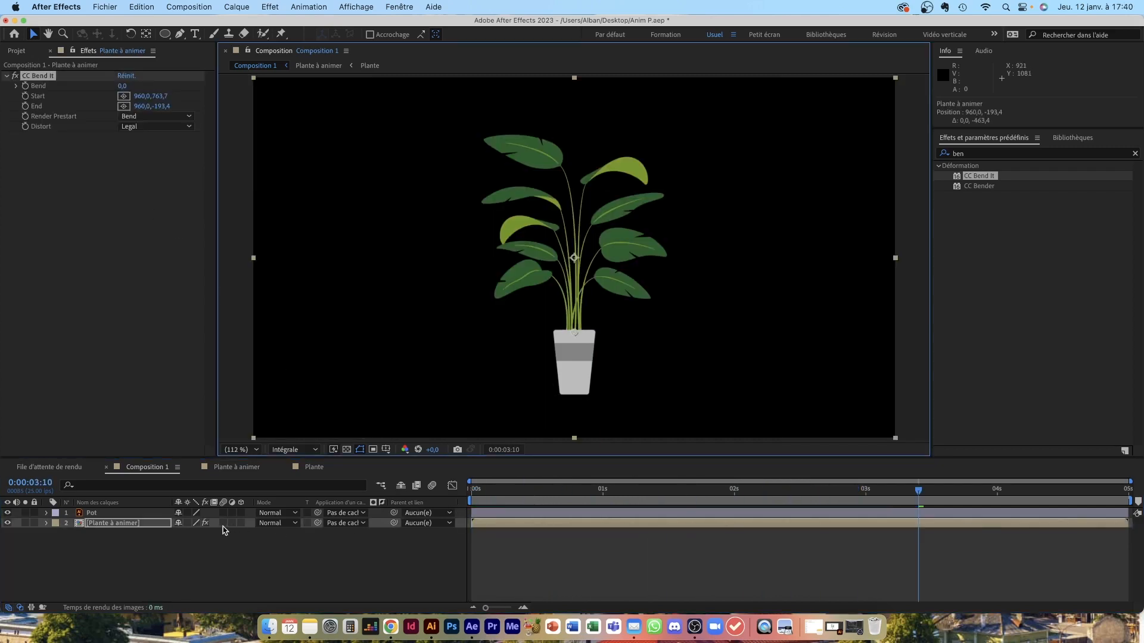
Add the expression wiggle(1,10,2) to CC Bend It's Bend on the Plante à animer layer and preview from the start
alt+click(25, 86)
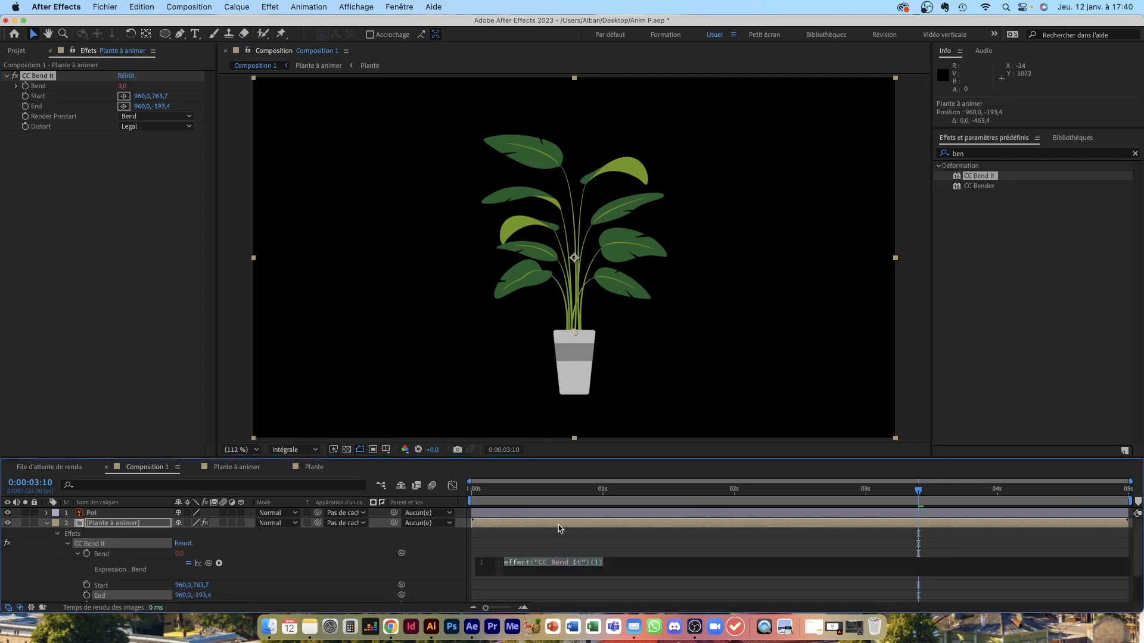
text(wig)
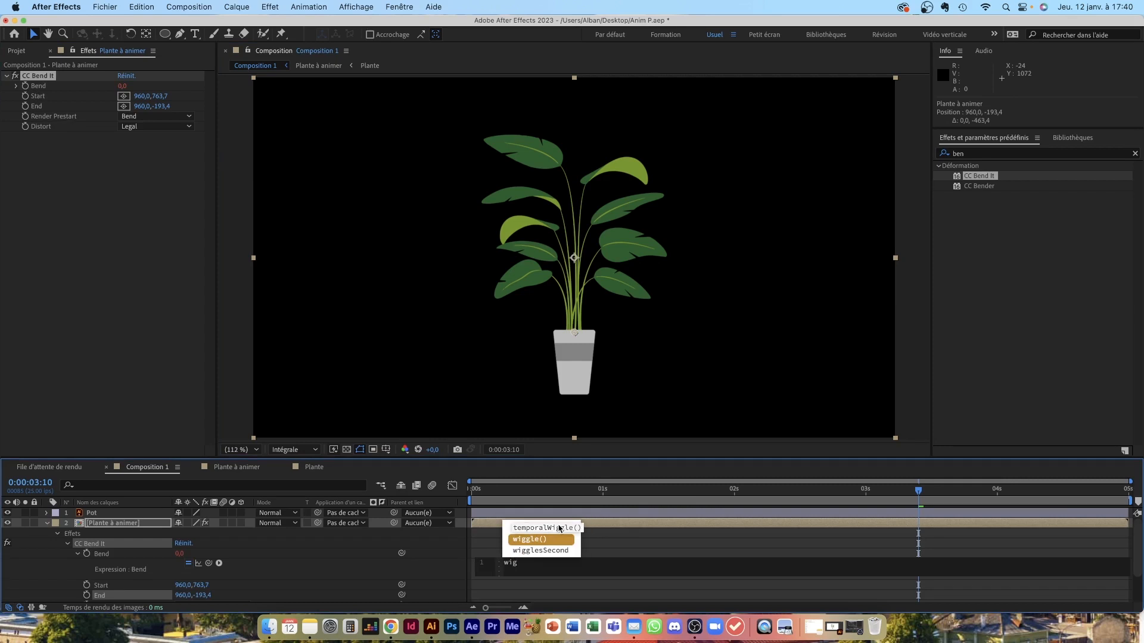
key(Return)
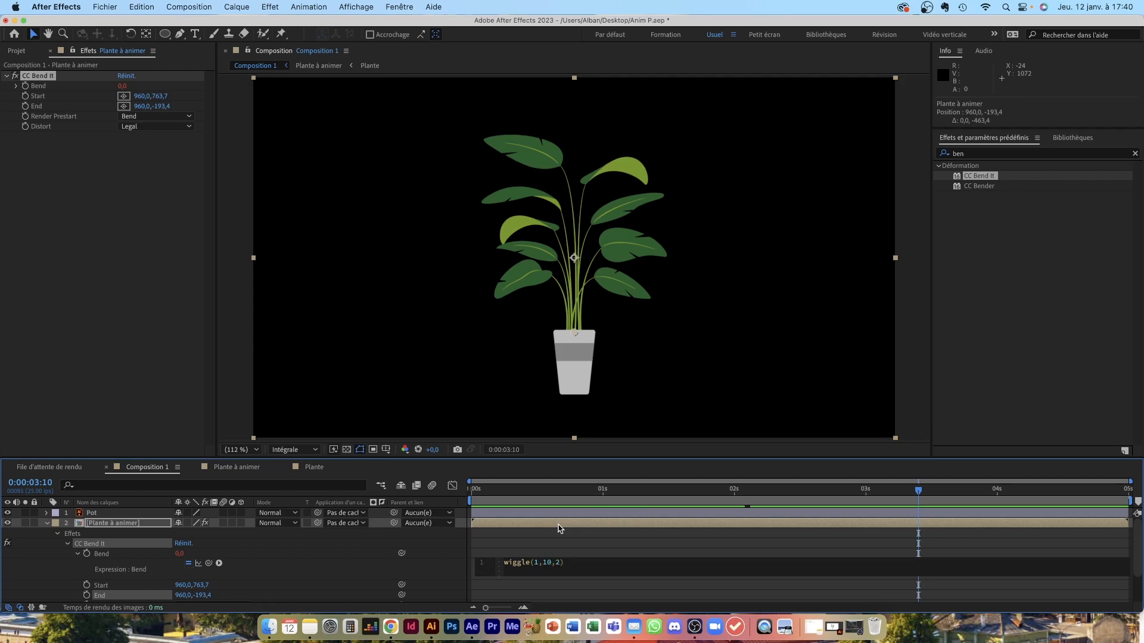
click(524, 544)
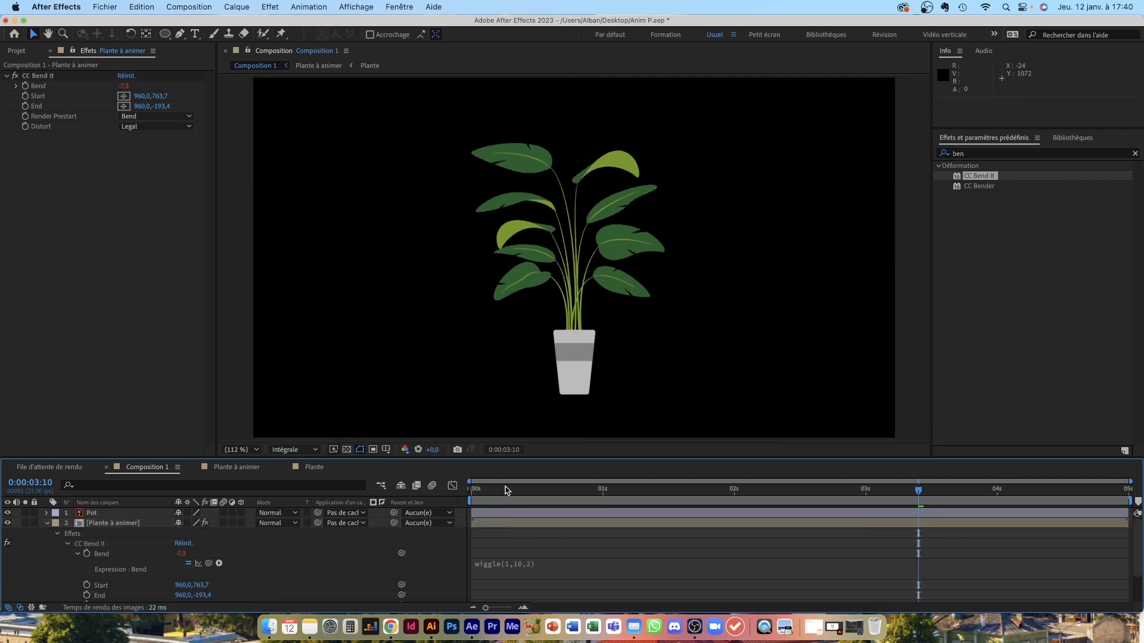
drag(920, 492, 464, 501)
key(space)
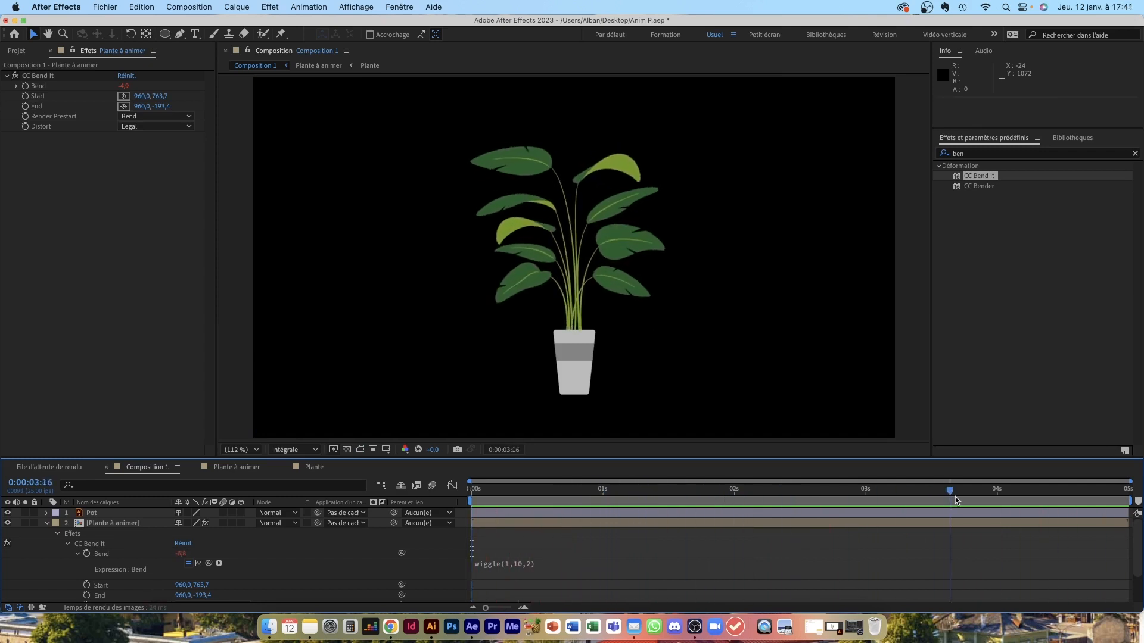
Change the Bend expression's third wiggle argument to 1, giving wiggle(1,10,1), and preview the sway
click(539, 566)
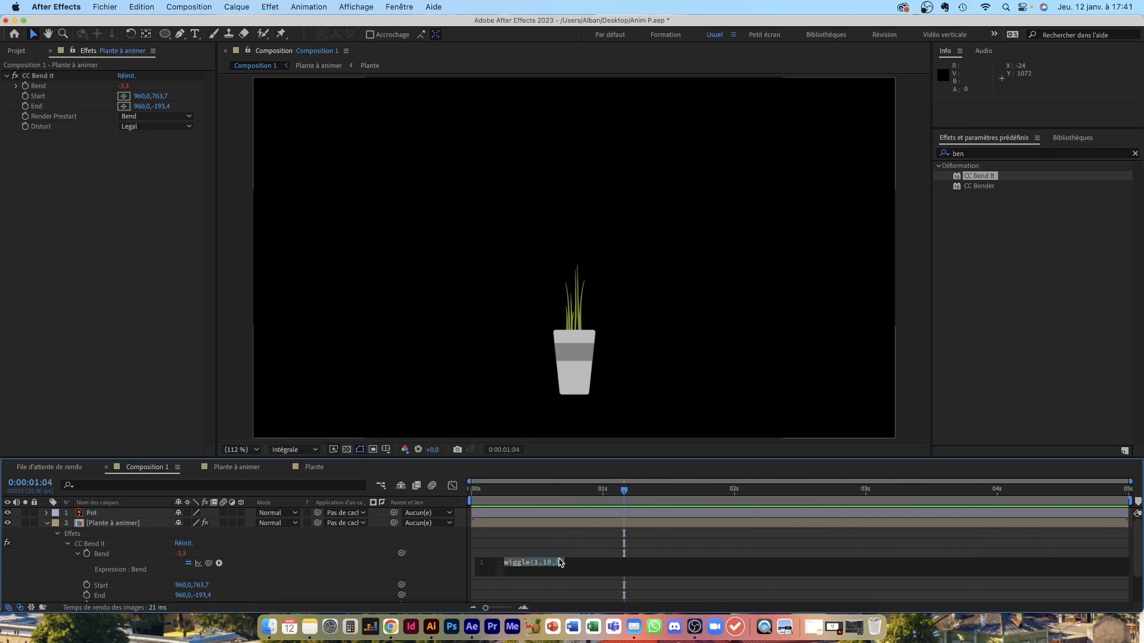
click(558, 564)
click(545, 491)
key(space)
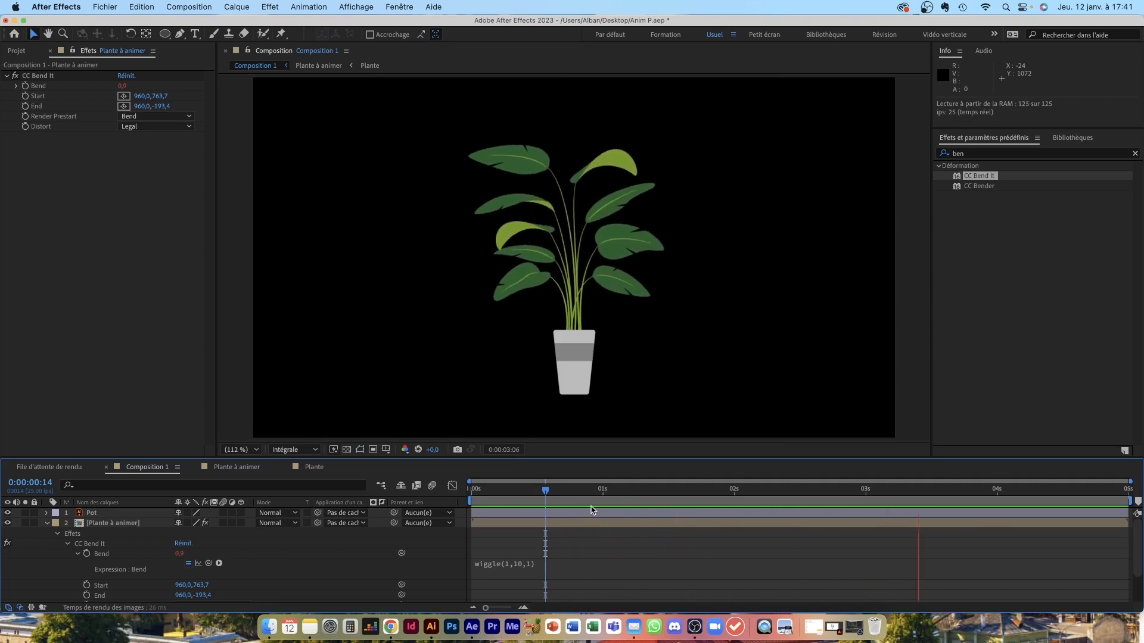
click(752, 491)
drag(752, 491, 761, 491)
Lower the Bend wiggle frequency to 0.7, giving wiggle(0.7,10,1), and preview the full plant's sway up to 0:00:03:17
click(523, 569)
click(537, 566)
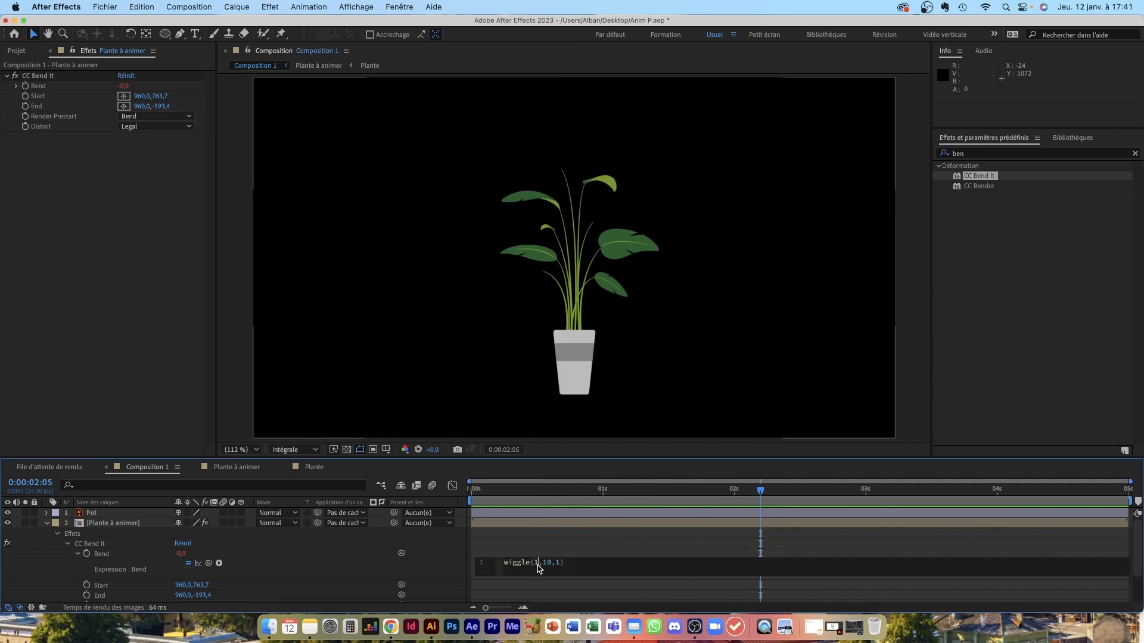
key(BackSpace)
text(0.7)
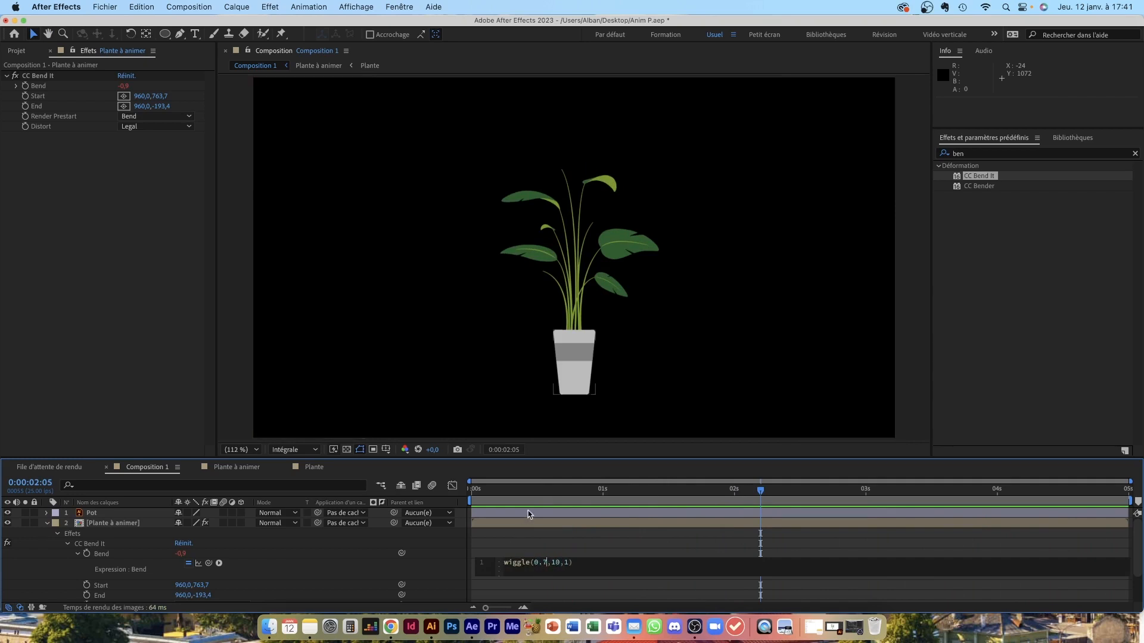
click(529, 493)
key(space)
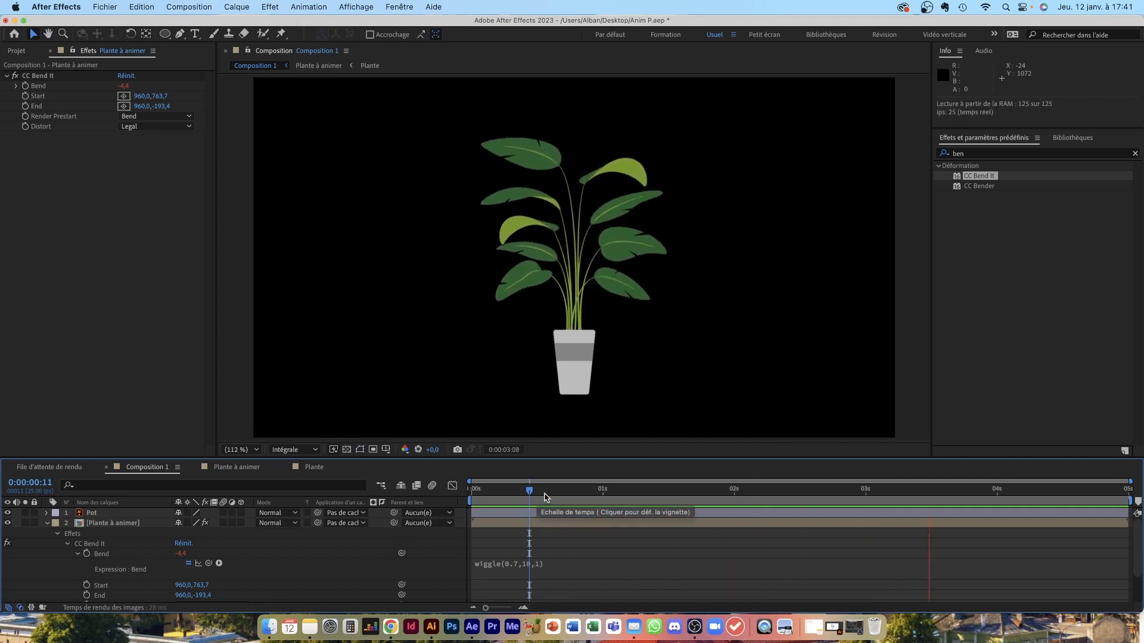
key(space)
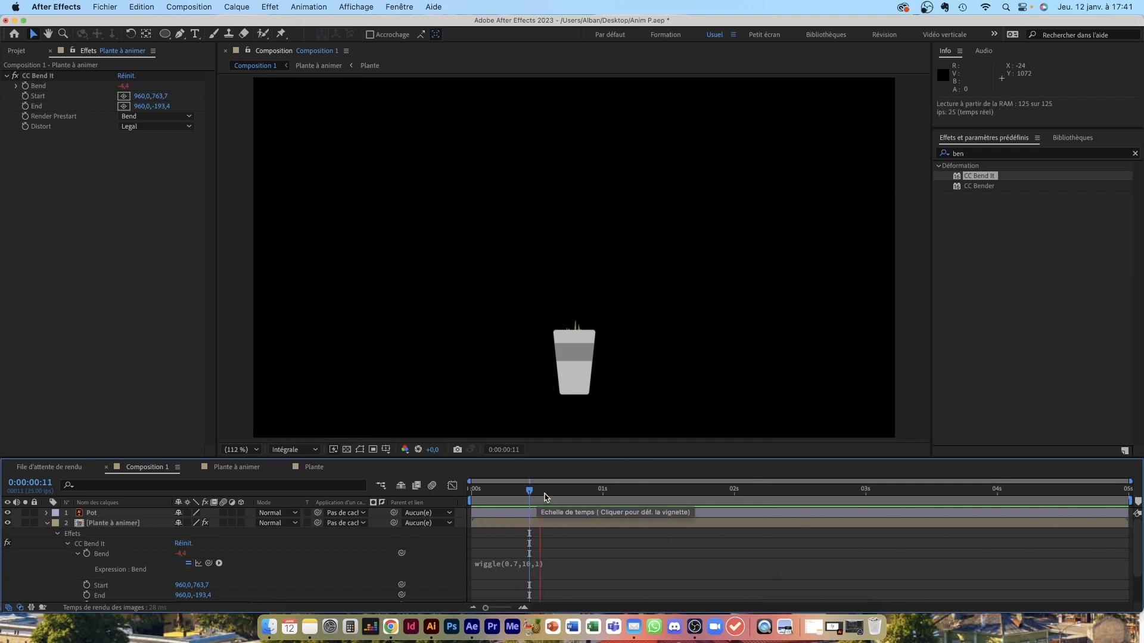
key(space)
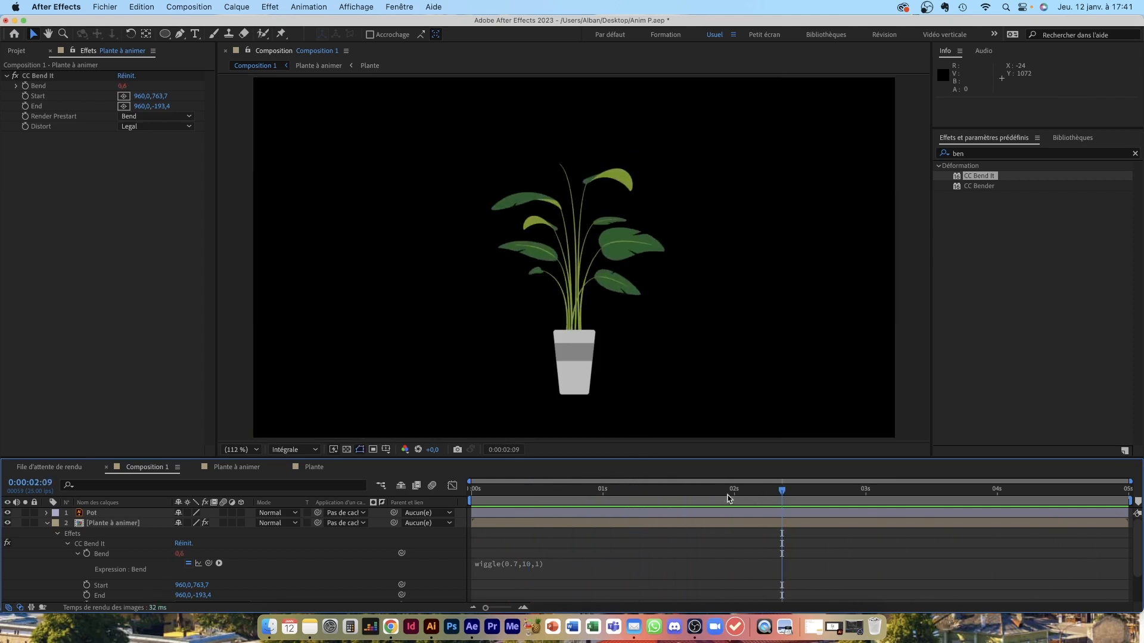
drag(783, 488, 956, 498)
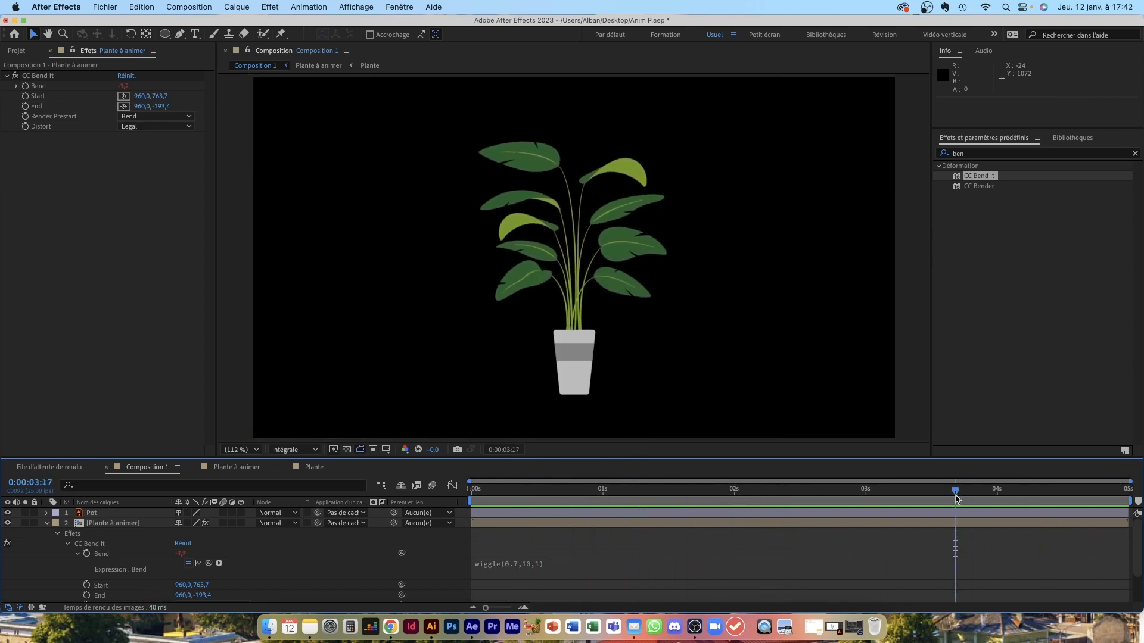
Create a 1920 × 1080 px dark green solid with colour 1A2900 and place it beneath the Plante à animer layer
key(super+y)
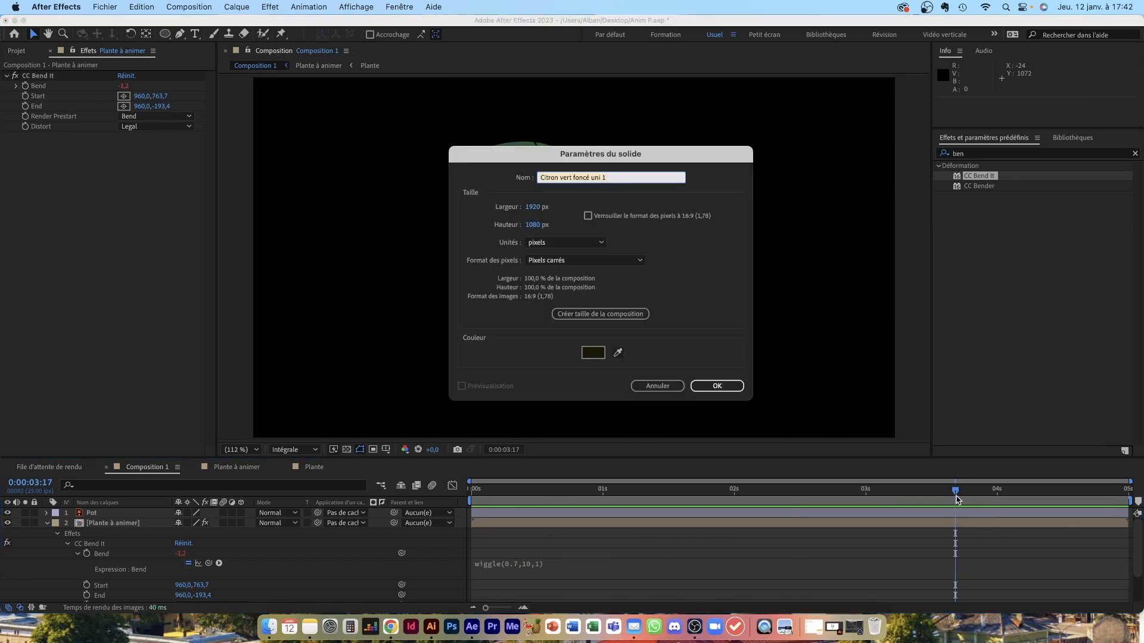
click(593, 352)
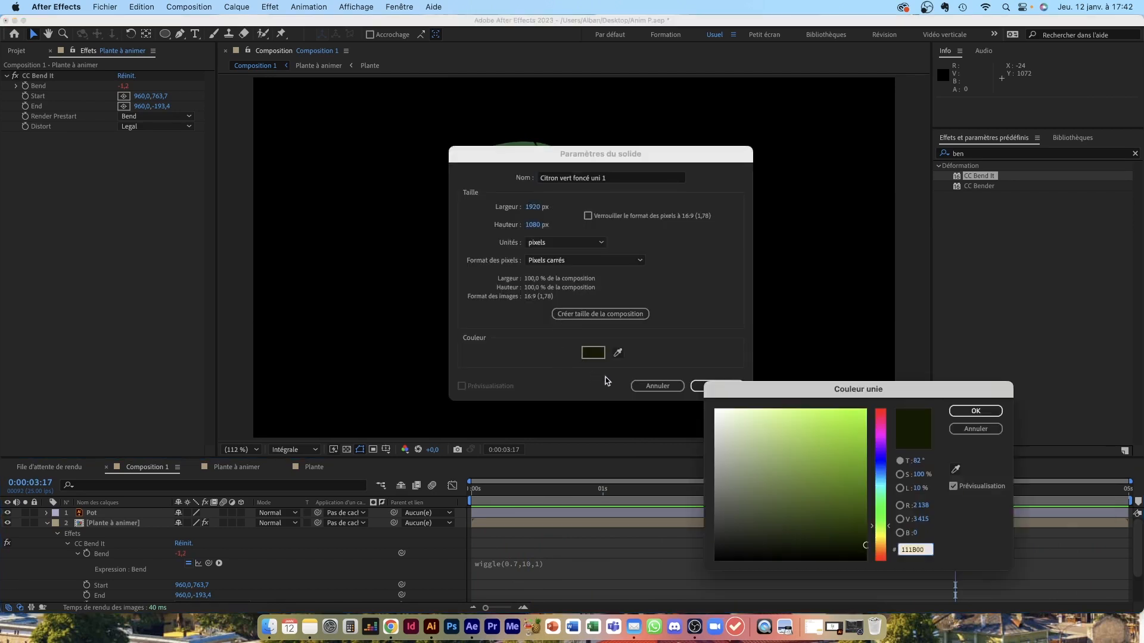
mouse_move(865, 546)
mouse_down()
mouse_move(873, 523)
mouse_move(878, 534)
mouse_up()
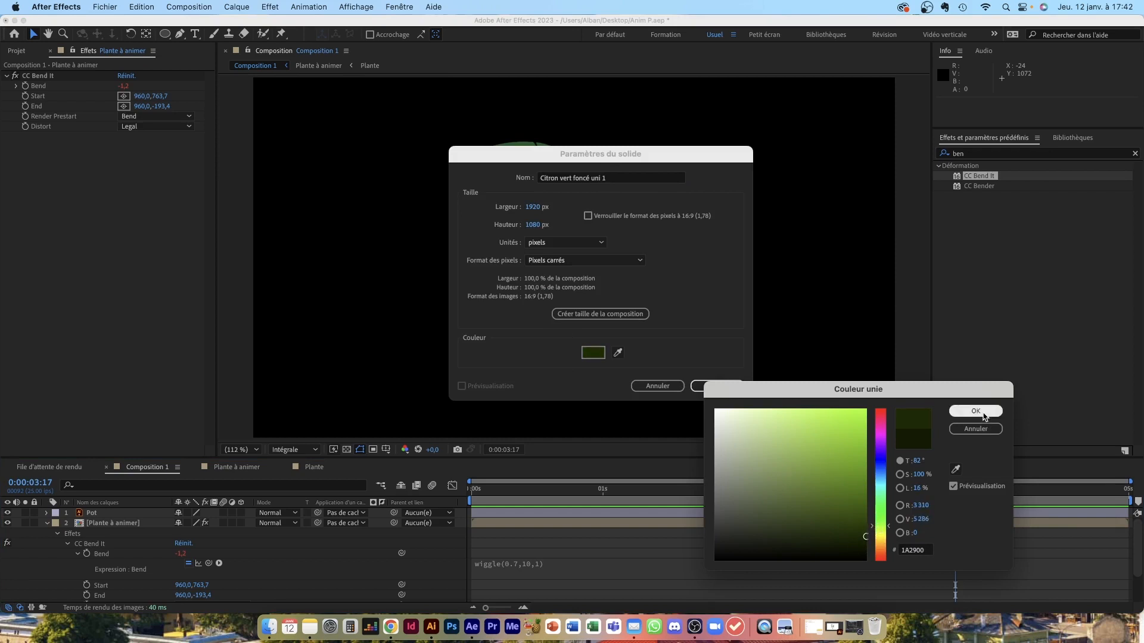
click(984, 412)
click(722, 386)
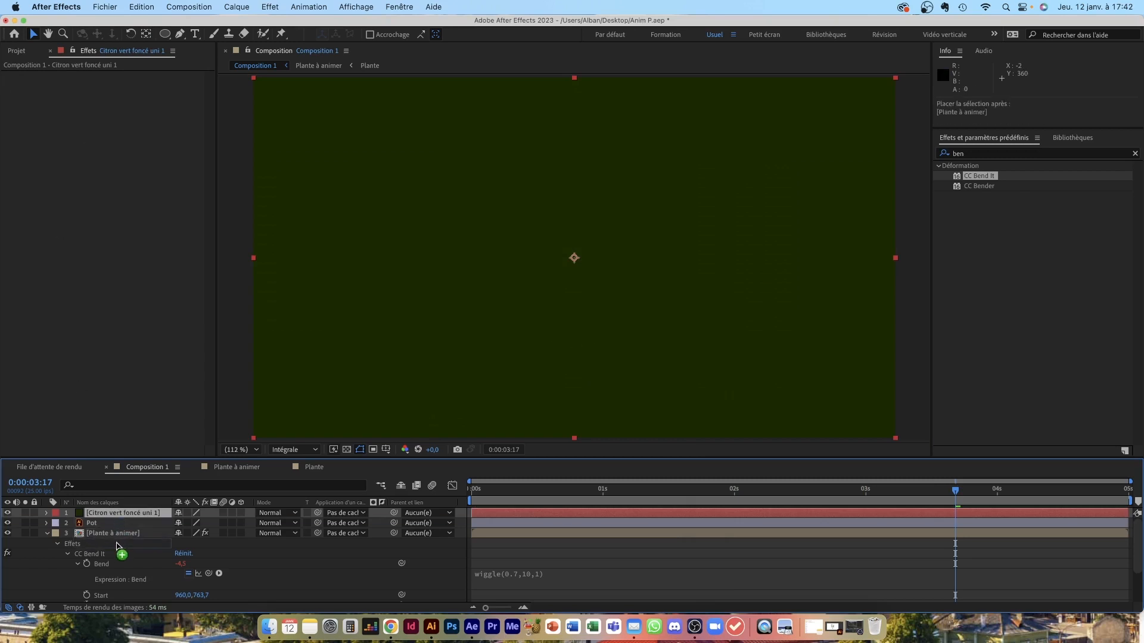
key(Delete)
scroll(116, 533, down, 2)
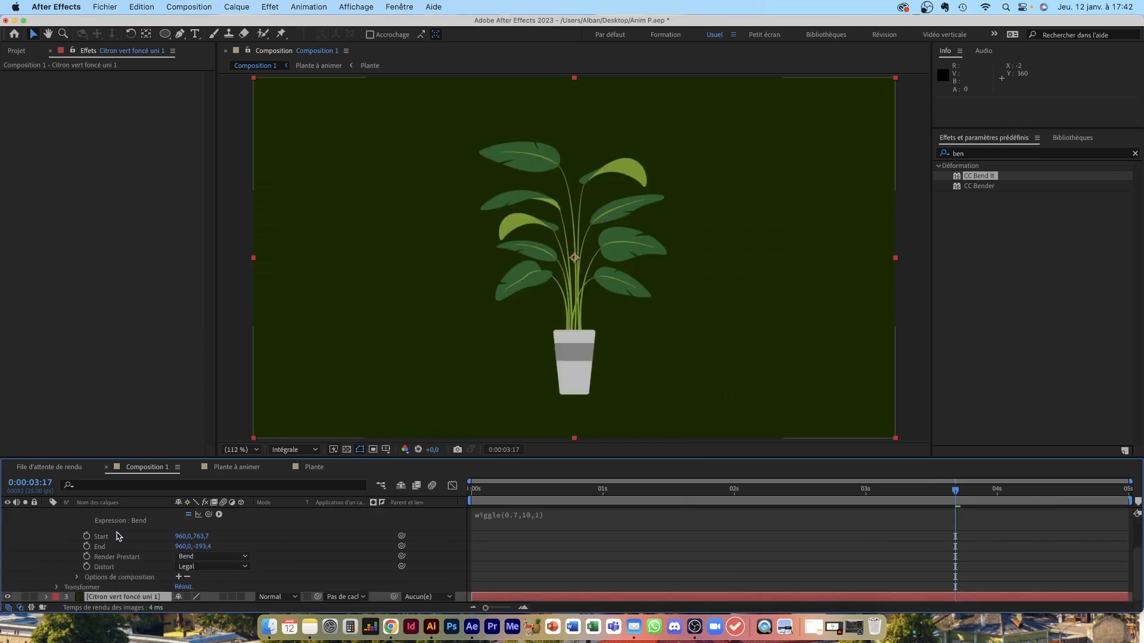
Duplicate the green background solid and recolour the upper copy black, 000000, as a new solid
click(113, 597)
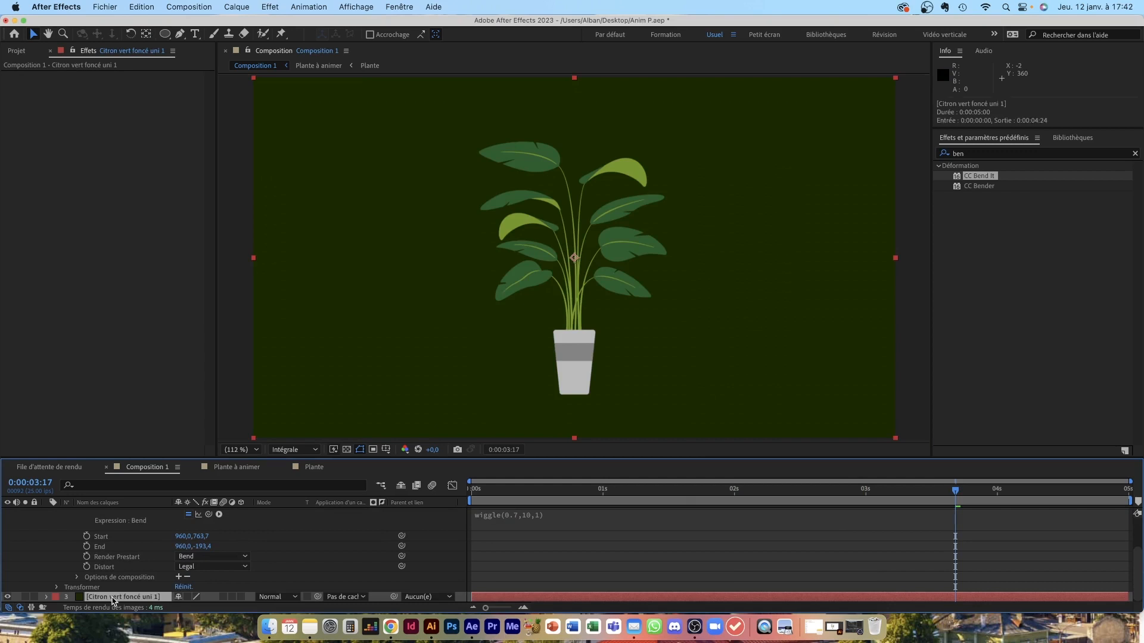
key(super+d)
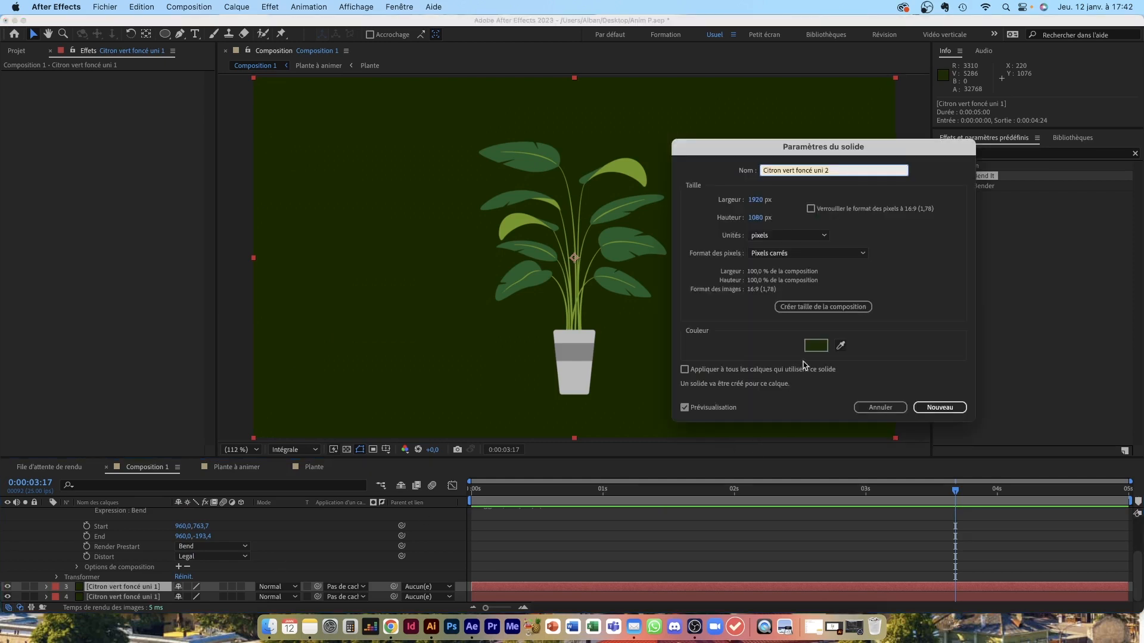
click(816, 346)
drag(823, 510, 884, 563)
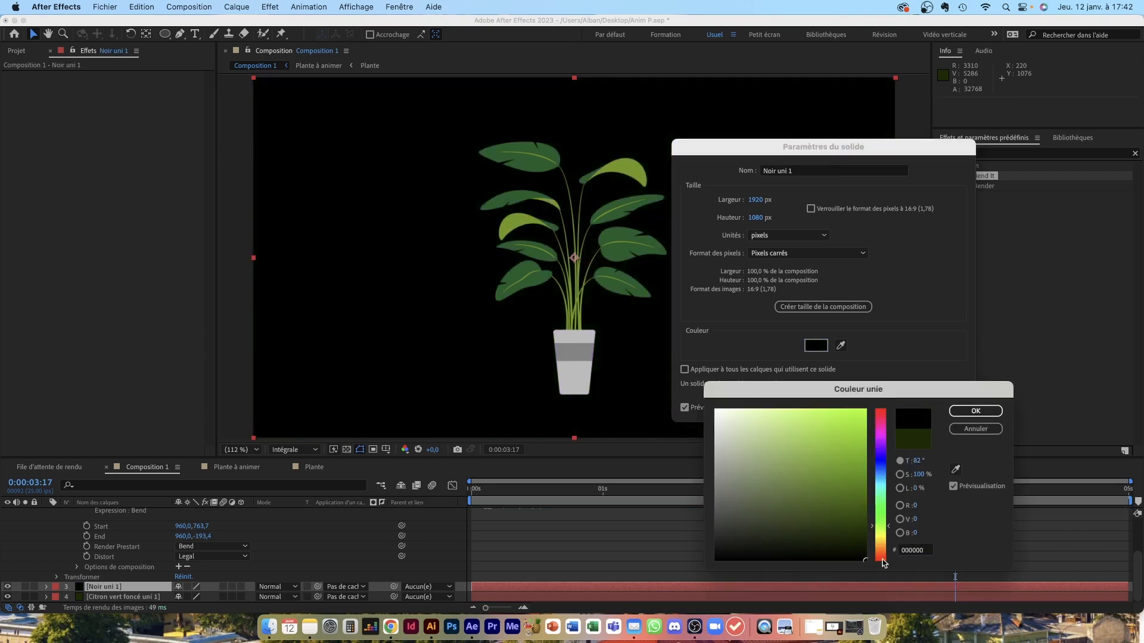
click(975, 411)
click(938, 409)
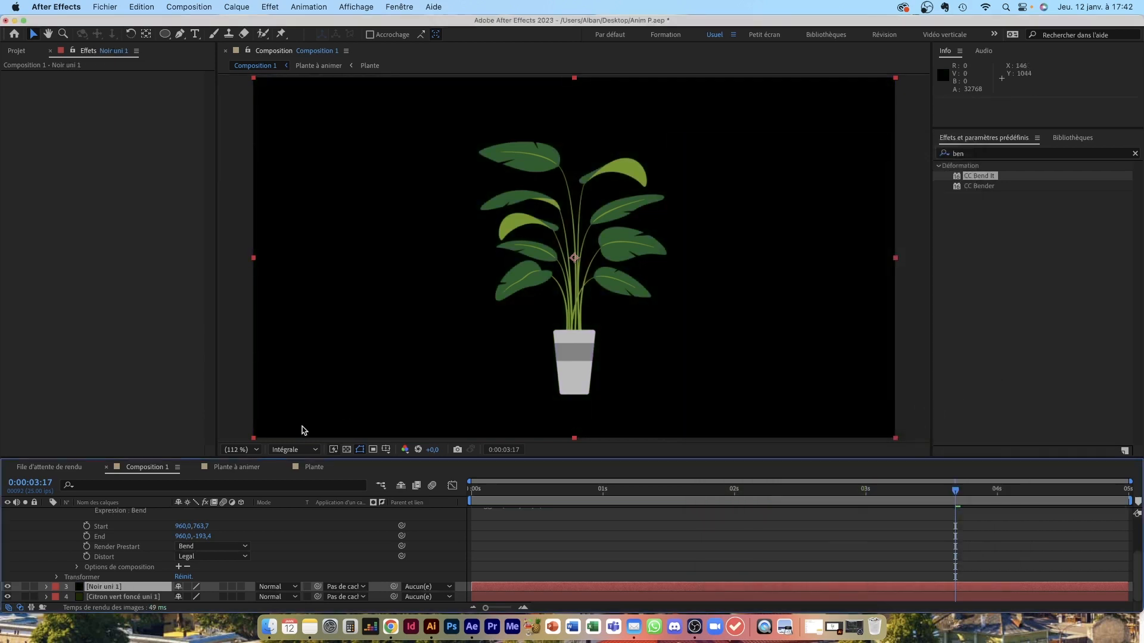
Add a full-frame elliptical mask to the black solid, inverted, with a feather of 673 pixels and an expansion of 95 pixels
double_click(165, 36)
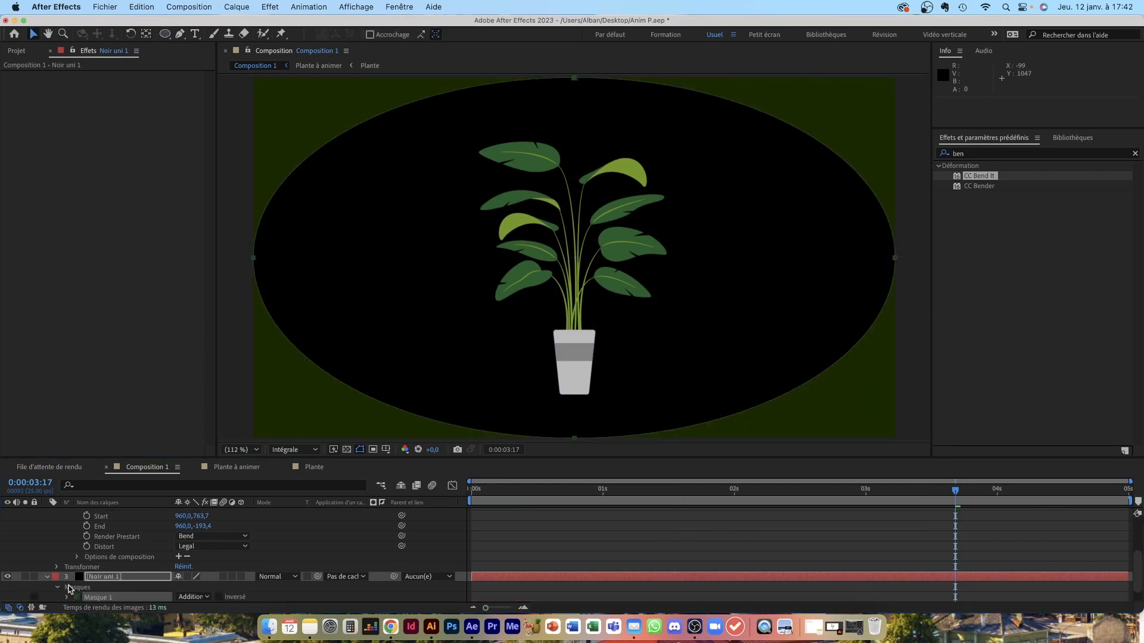
click(218, 597)
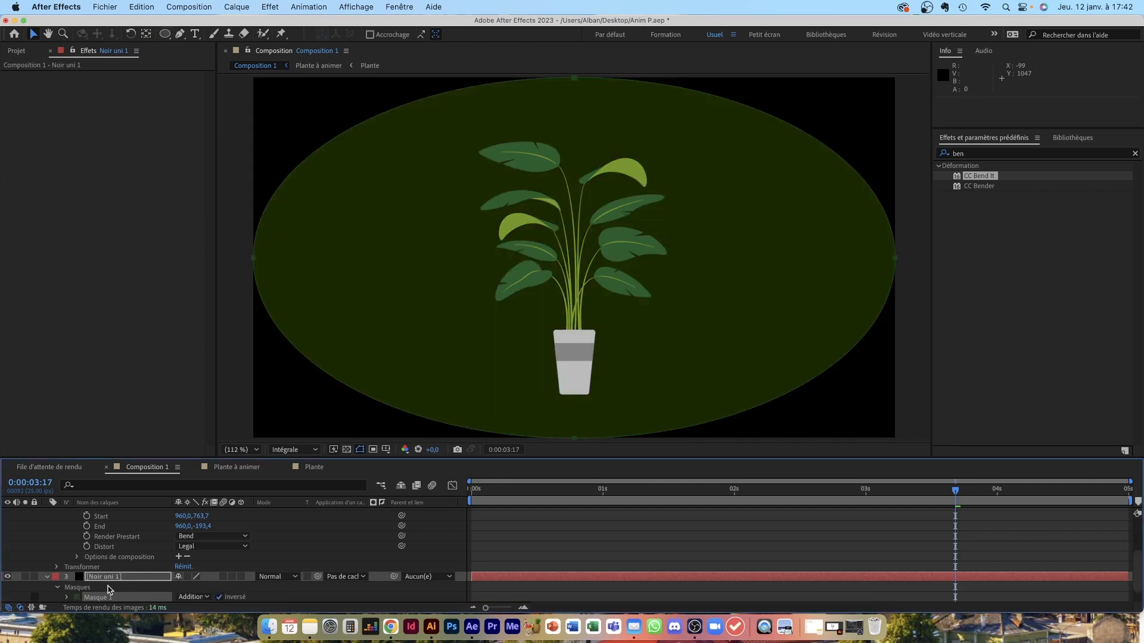
scroll(109, 590, down, 1)
click(68, 578)
scroll(85, 593, down, 1)
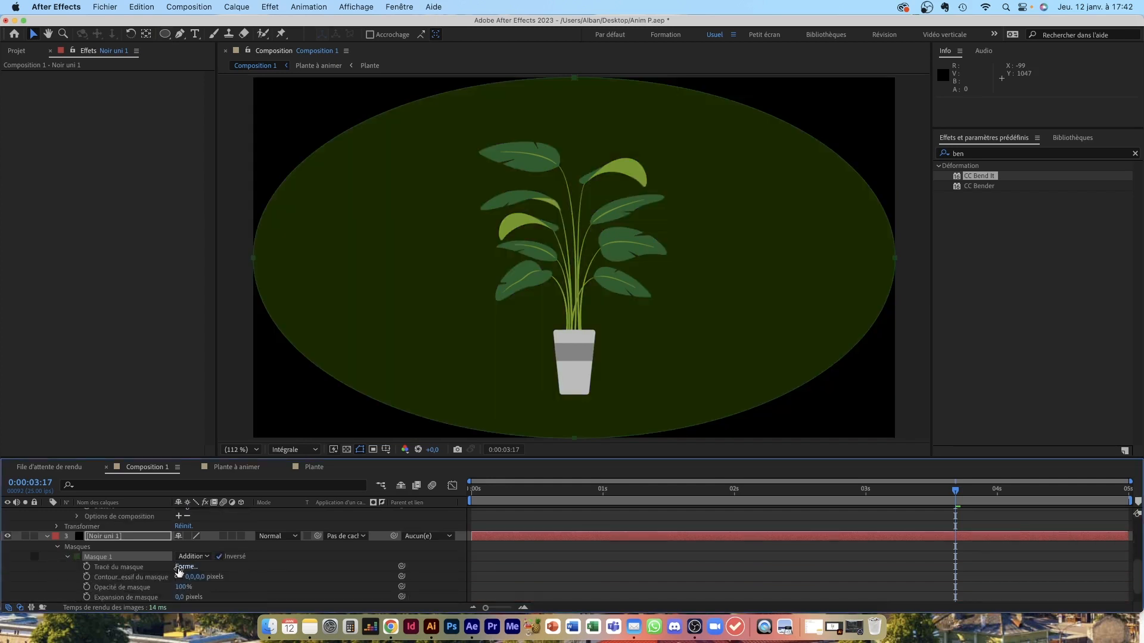
drag(201, 576, 279, 575)
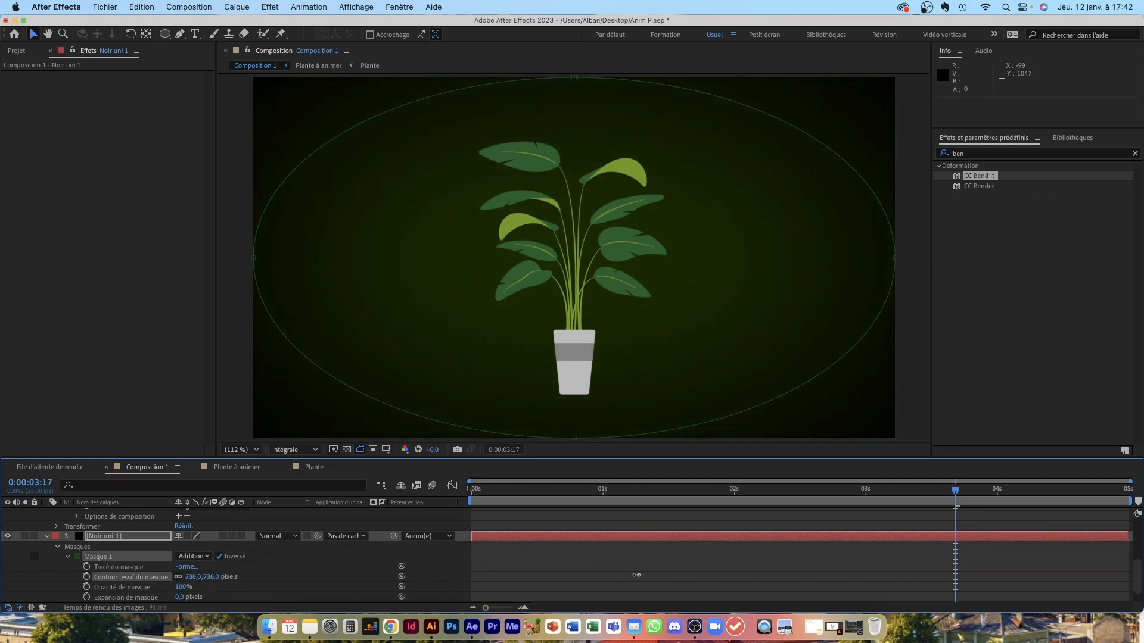
drag(596, 573, 597, 574)
drag(178, 597, 270, 597)
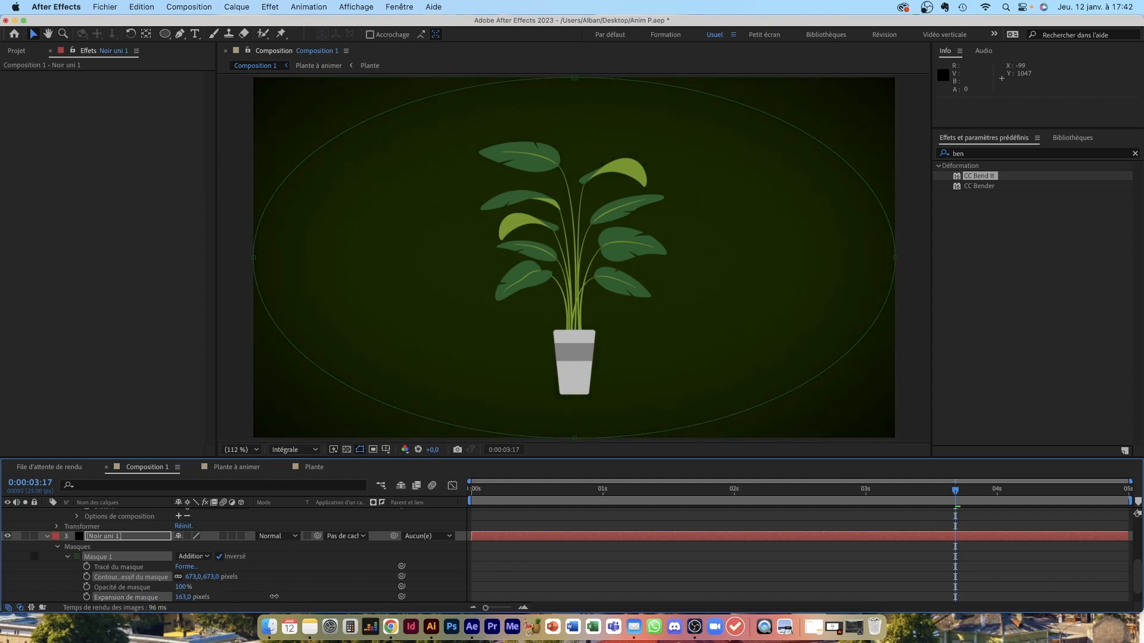
drag(353, 596, 231, 594)
Recolour the masked vignette solid to a very dark green, 051000
click(124, 538)
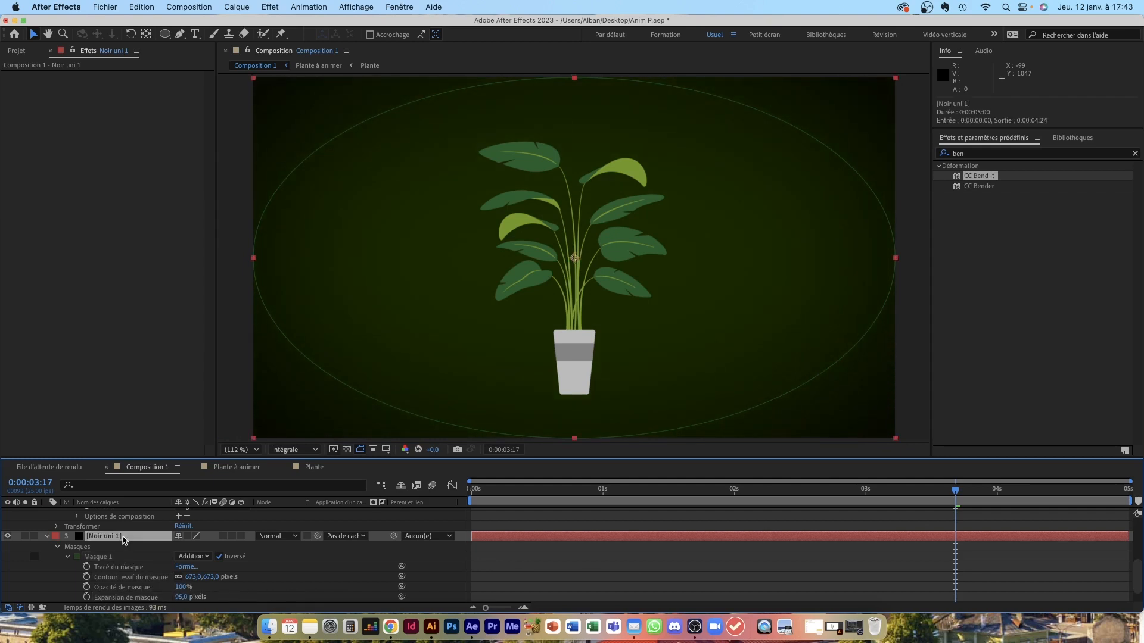
key(super+shift+y)
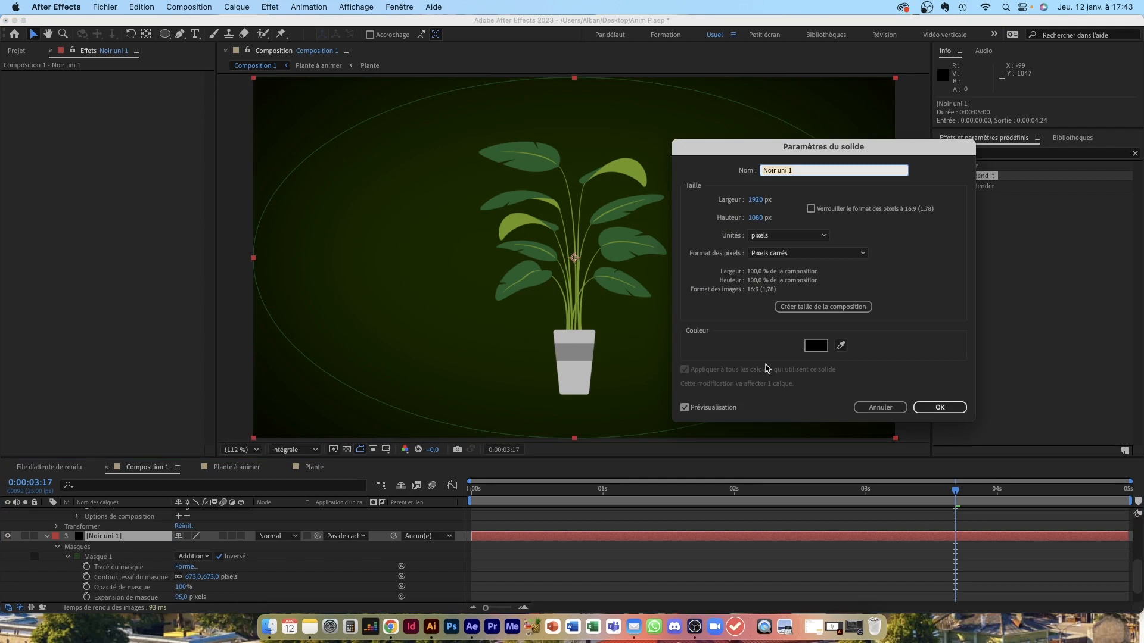
click(815, 347)
drag(881, 542, 887, 513)
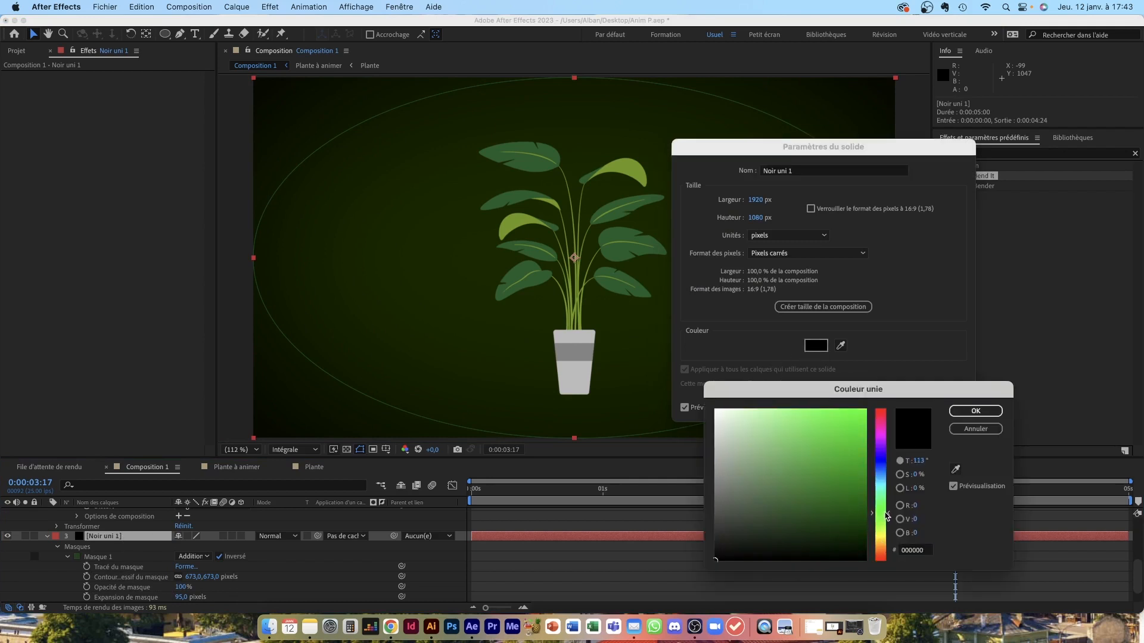
drag(887, 519, 868, 549)
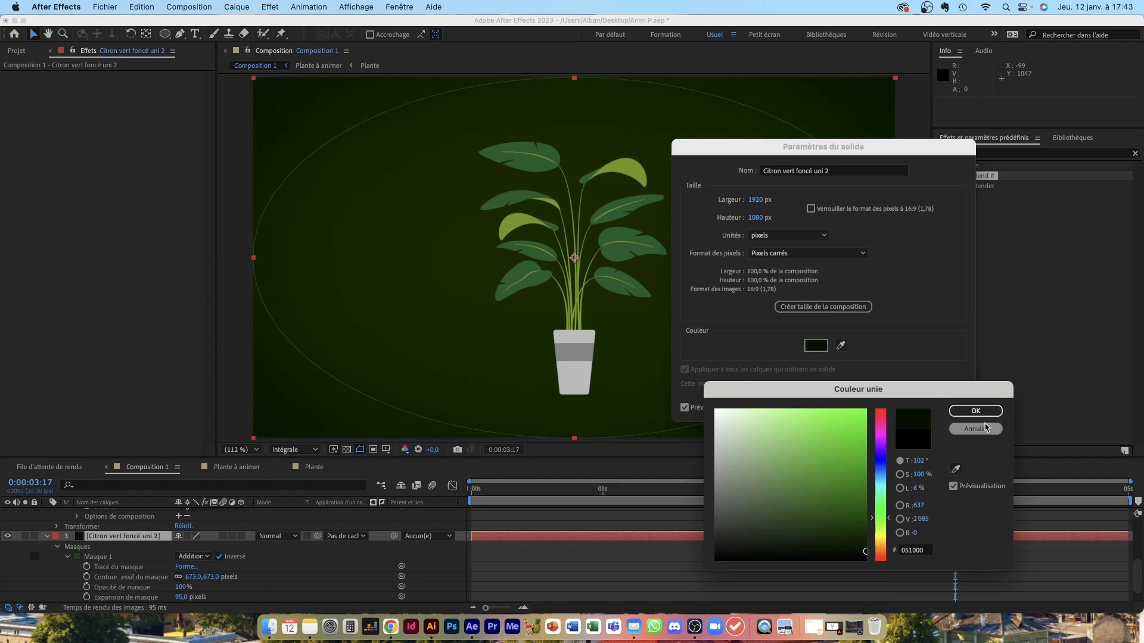
click(975, 411)
click(947, 409)
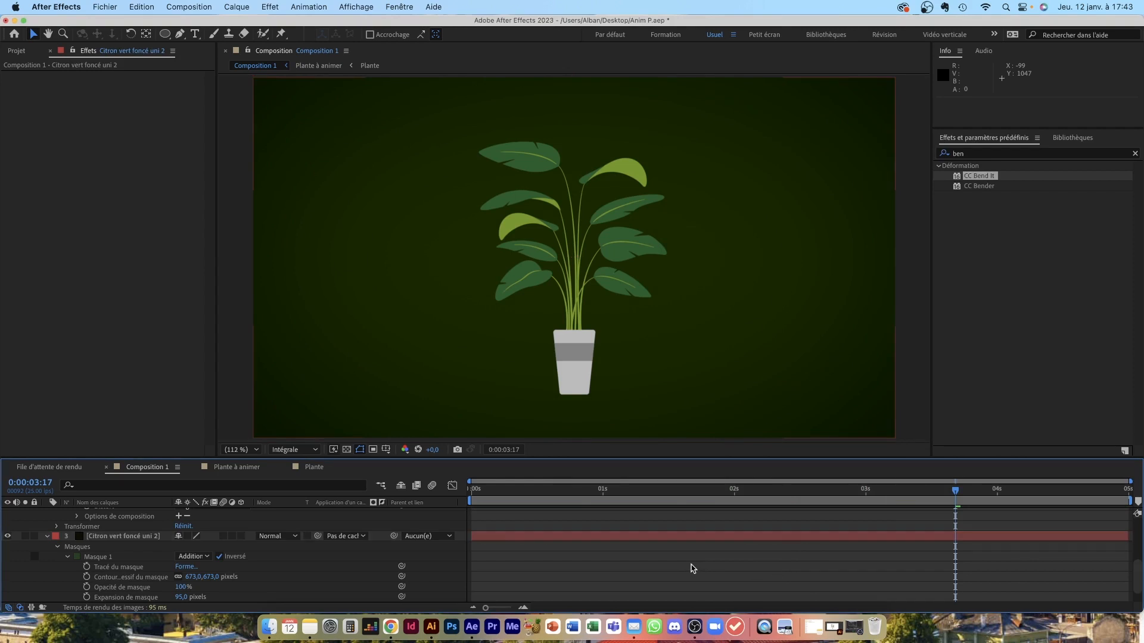
Apply the Ombre portée effect to all nine leaf layers and the Tiges Silhouettes layer inside the Plante precomposition
scroll(141, 538, up, 5)
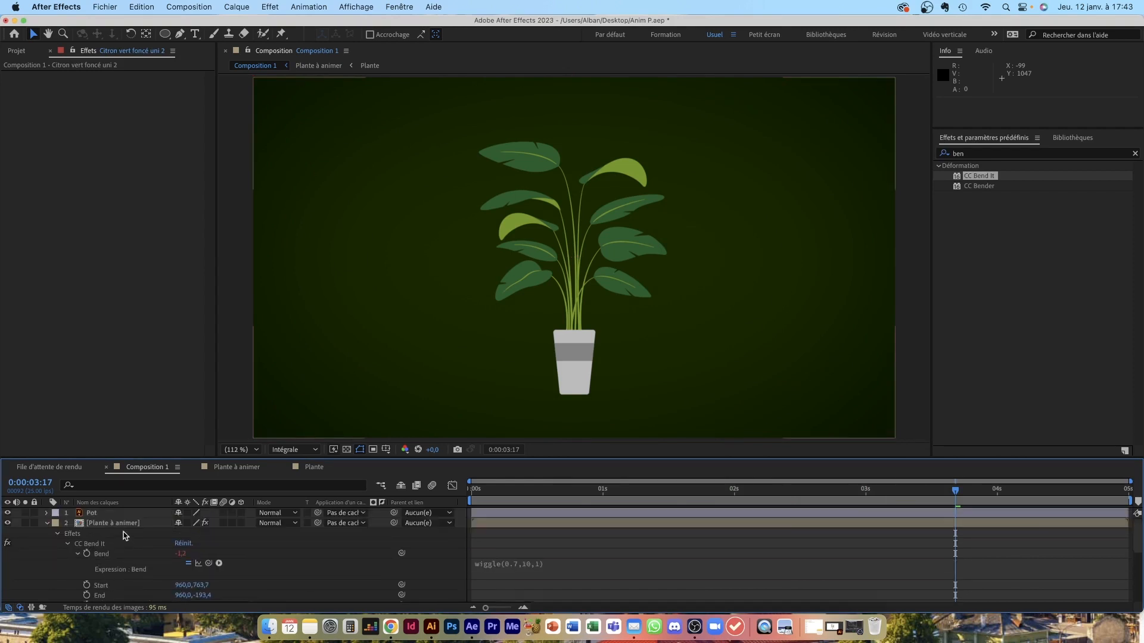
double_click(101, 527)
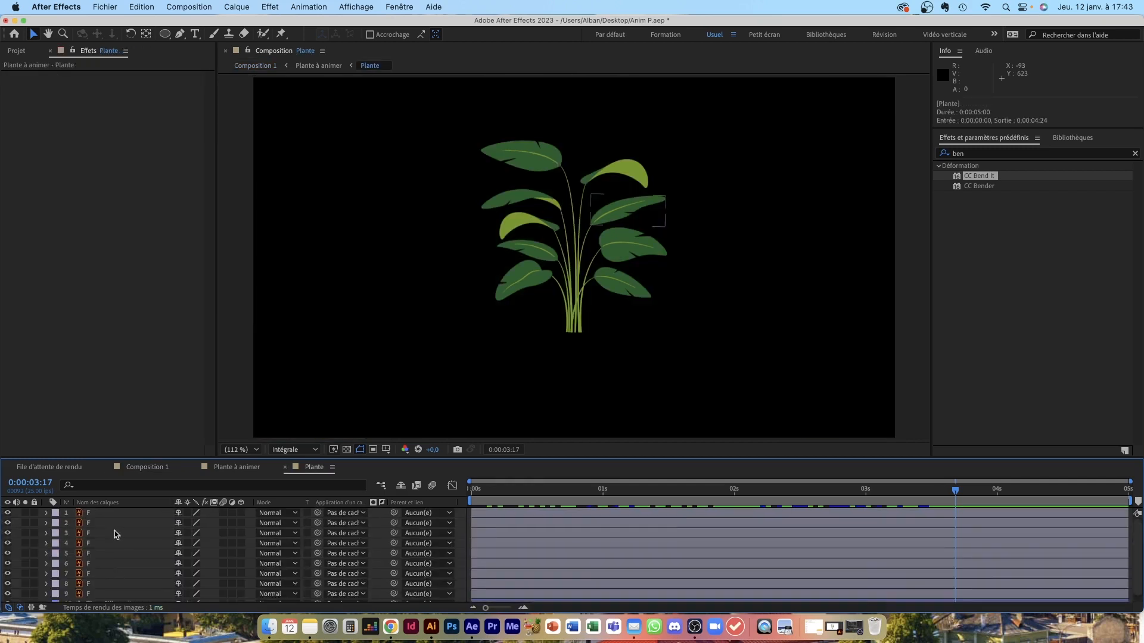
click(113, 513)
scroll(116, 587, down, 1)
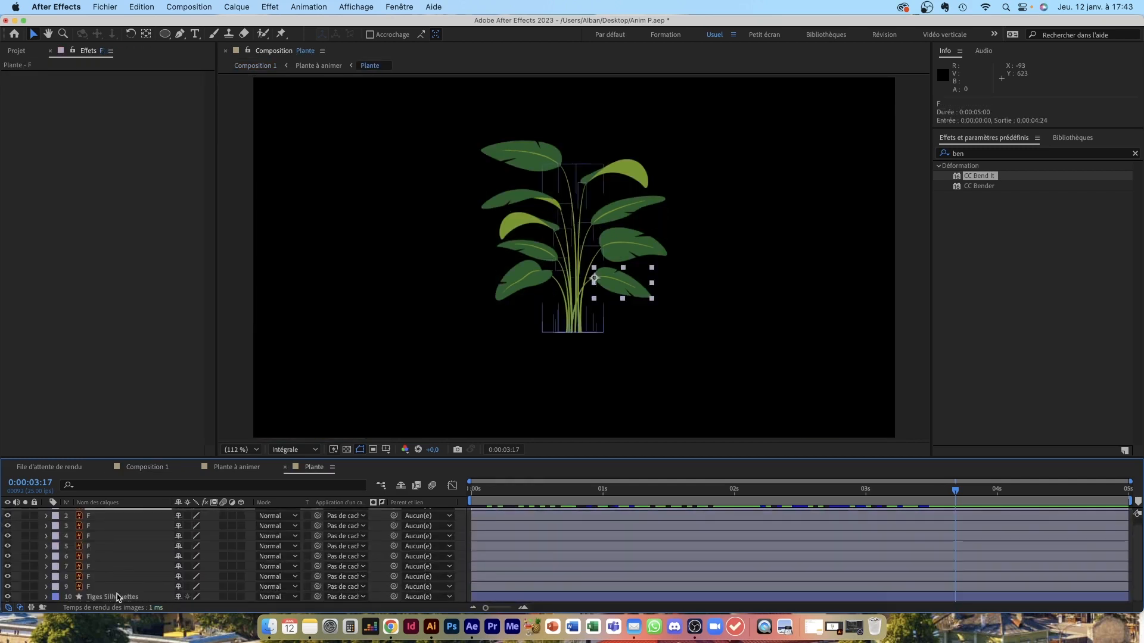
shift+click(118, 597)
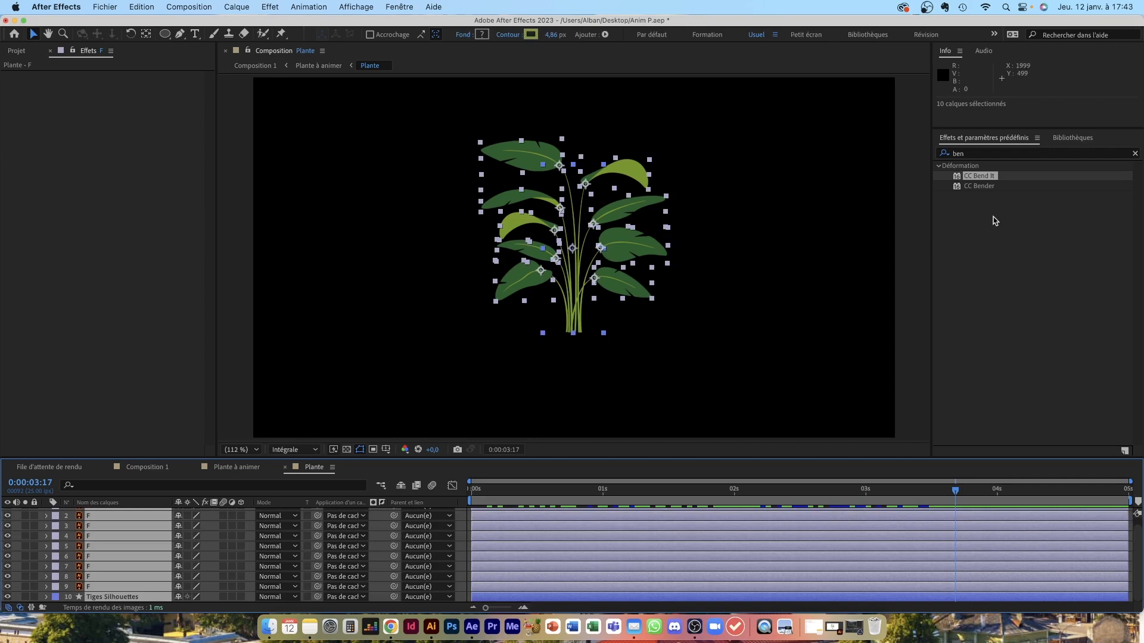
click(1136, 154)
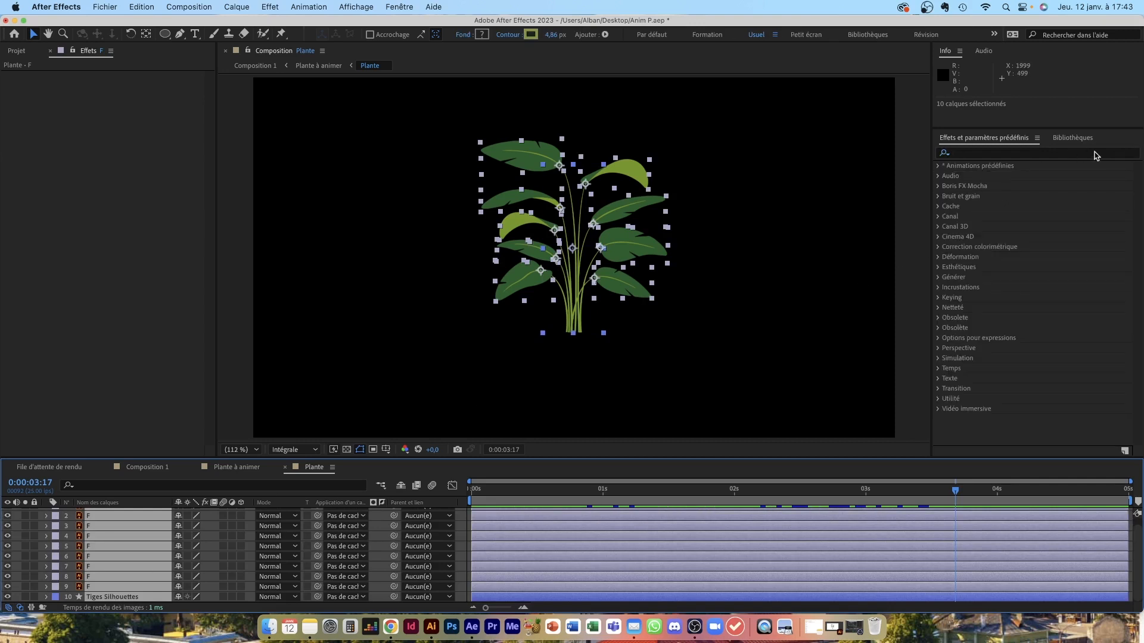
click(1095, 152)
text(ombre)
double_click(995, 297)
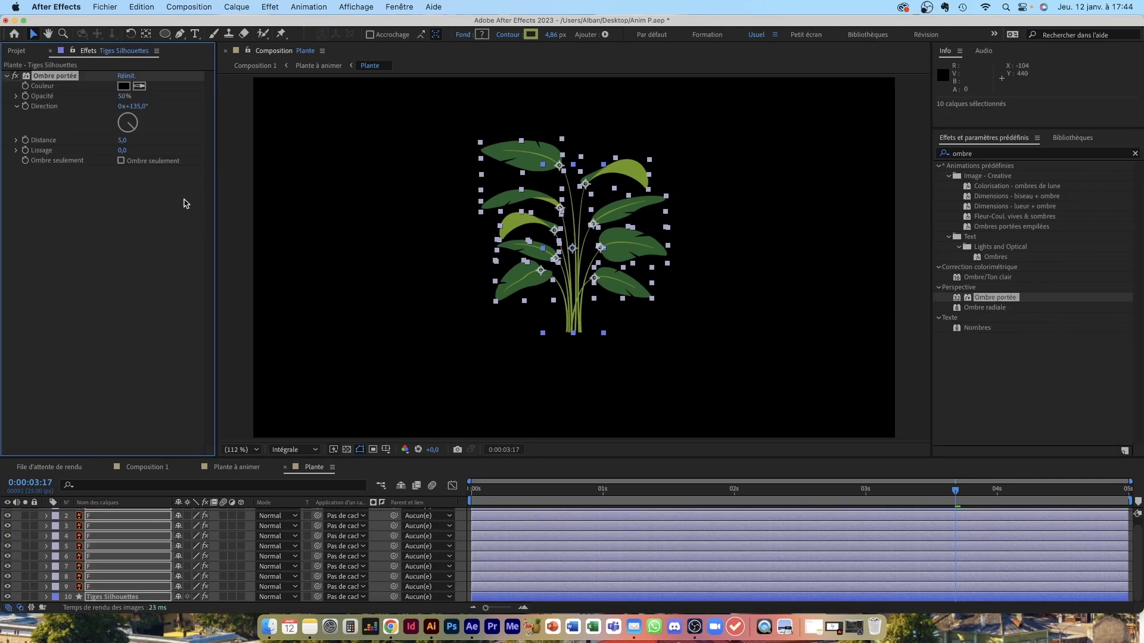
Toggle the transparency grid and increase the Lissage and Opacité of the leaves' and stems' drop shadows
click(346, 450)
drag(122, 150, 223, 154)
click(124, 86)
click(975, 412)
drag(121, 97, 143, 99)
Return to Composition 1 and preview the plant growing with its shadows over the vignette background
click(148, 468)
click(679, 581)
mouse_move(955, 490)
mouse_down()
mouse_move(821, 493)
mouse_move(952, 492)
mouse_up()
drag(865, 490, 850, 497)
key(space)
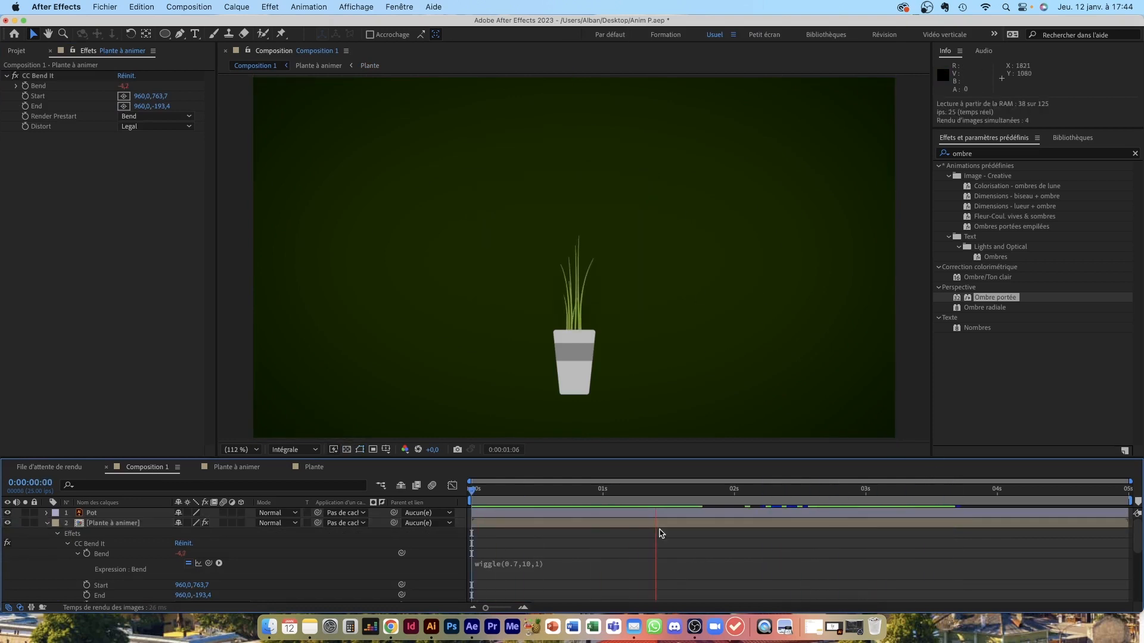